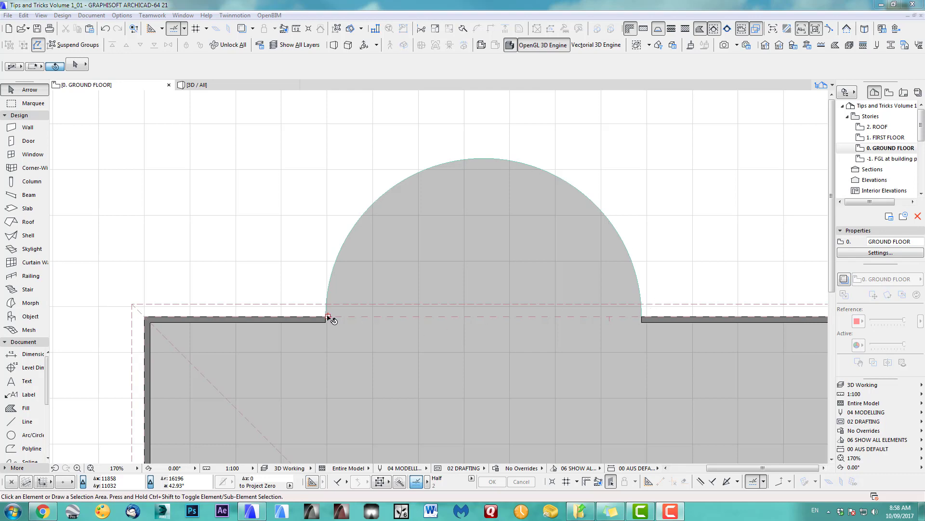
Draw a three-point arc along the curved slab edge, from the wall end at the column to the opposite wall end.
click(27, 434)
scroll(332, 319, up, 5)
click(338, 299)
scroll(405, 254, down, 4)
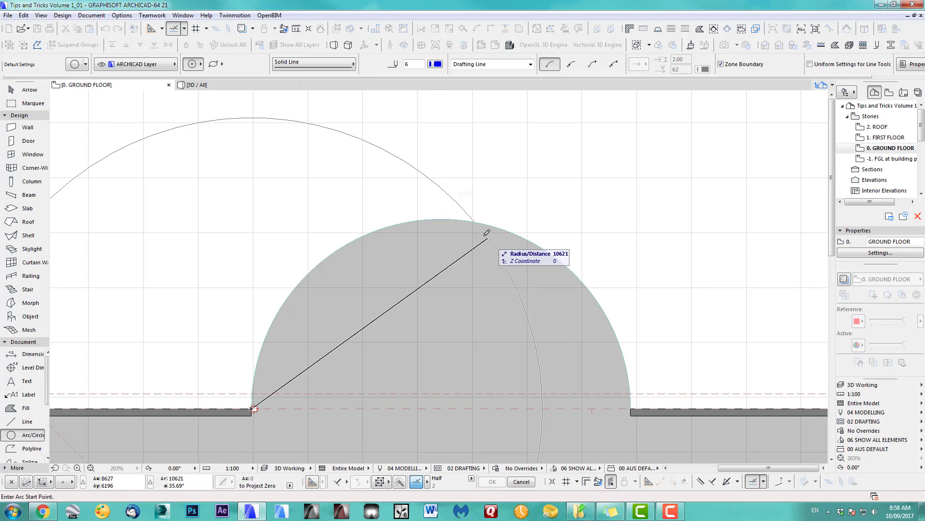
click(201, 64)
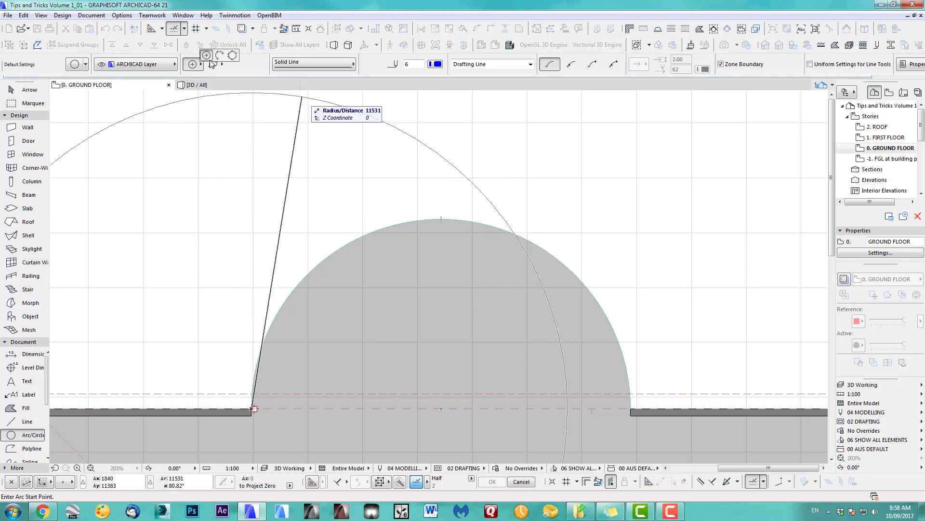
click(219, 55)
click(254, 408)
click(506, 230)
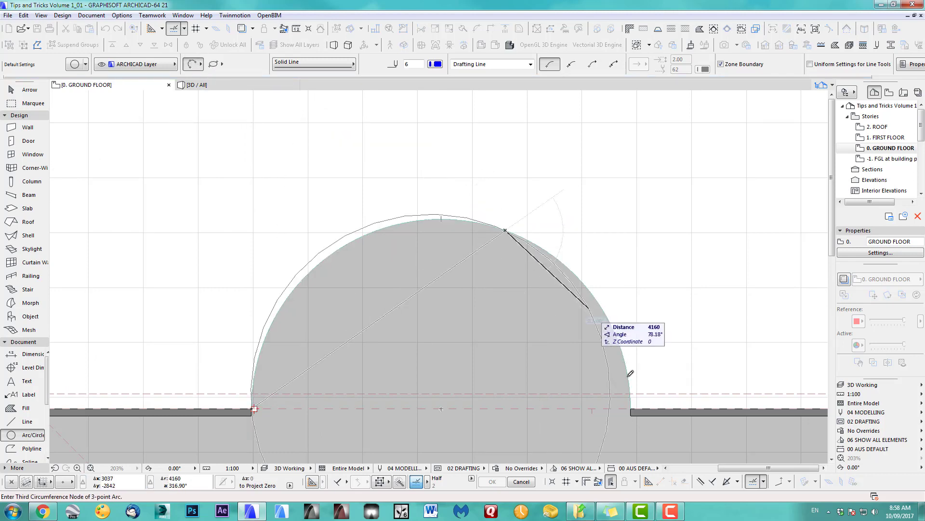
click(632, 406)
scroll(531, 376, down, 3)
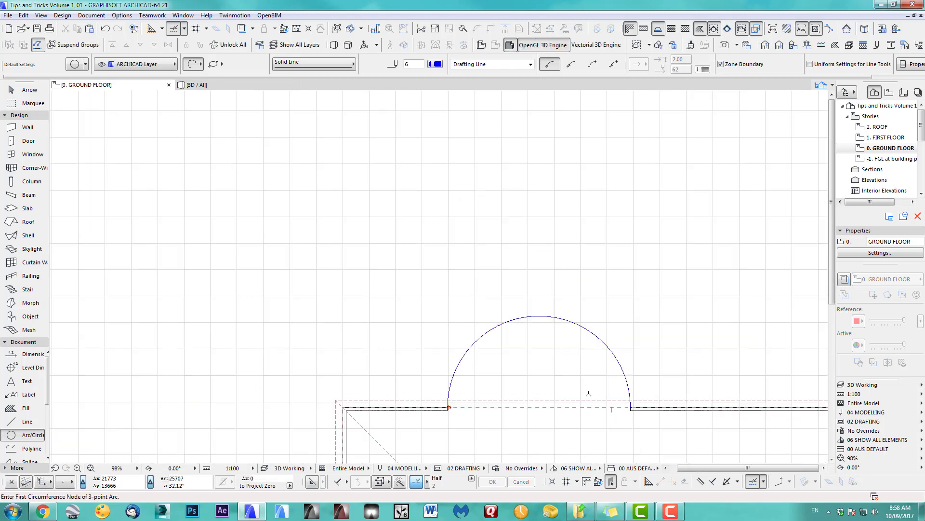
Place a dragged copy of the column and the arc in the empty area above the building.
scroll(434, 365, up, 3)
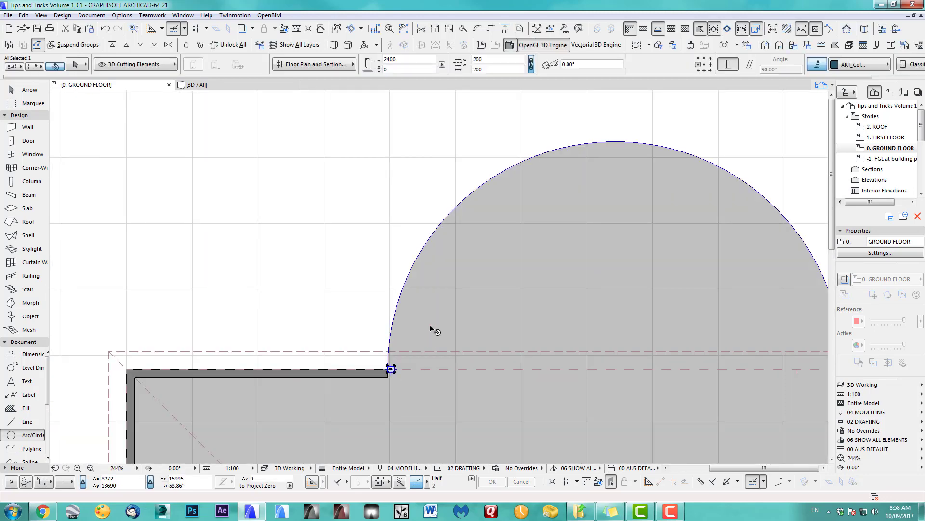
middle_drag(434, 327, 287, 322)
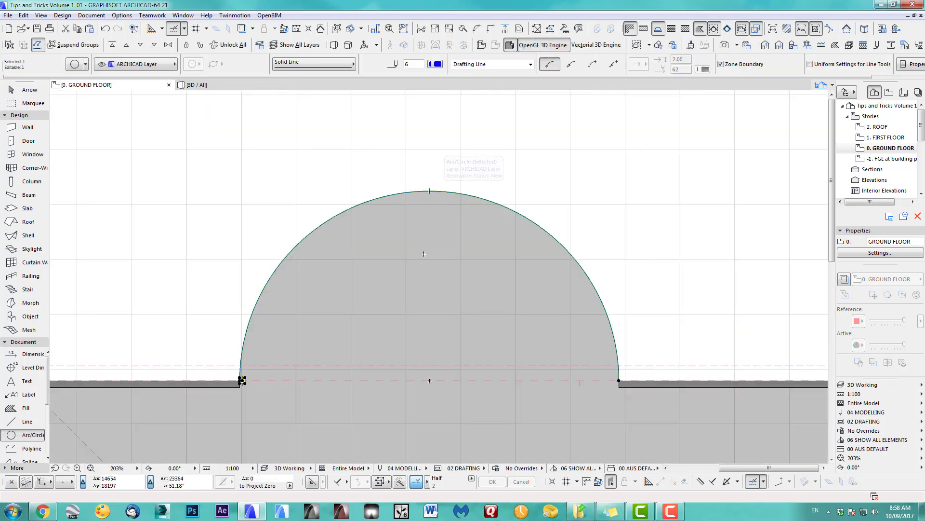
scroll(436, 376, down, 3)
middle_drag(436, 376, 437, 395)
key(ctrl+shift+d)
click(449, 394)
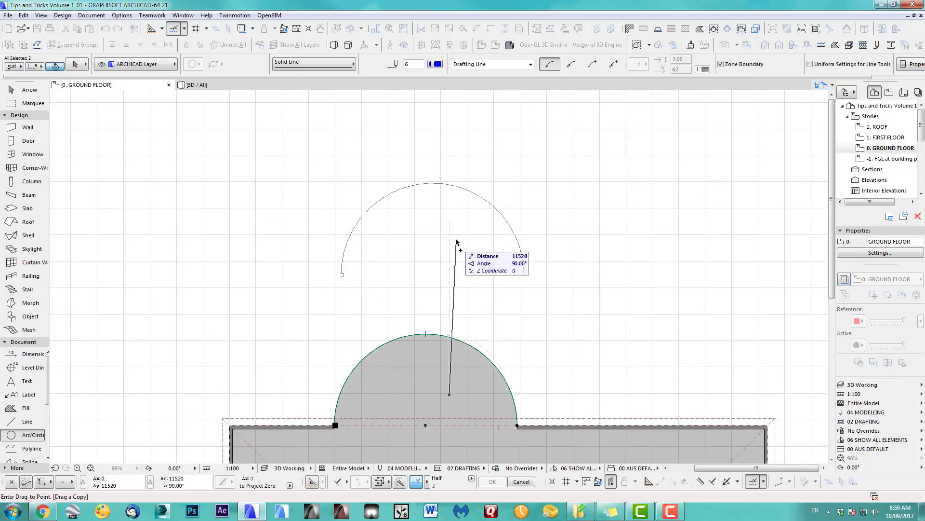
click(449, 206)
scroll(458, 225, up, 3)
middle_drag(458, 225, 486, 321)
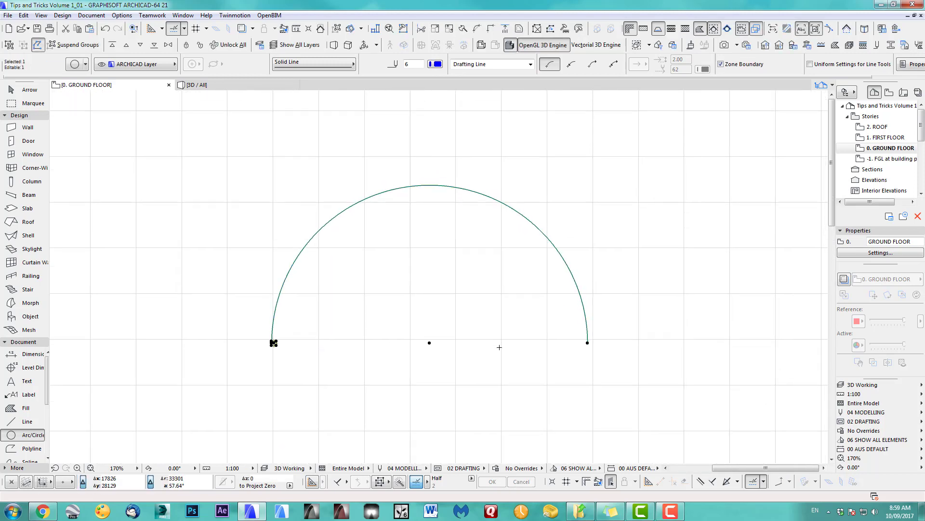
Draw a straight line joining the two endpoints of the copied arc.
key(Escape)
click(27, 421)
scroll(278, 341, up, 6)
click(285, 342)
scroll(320, 338, down, 5)
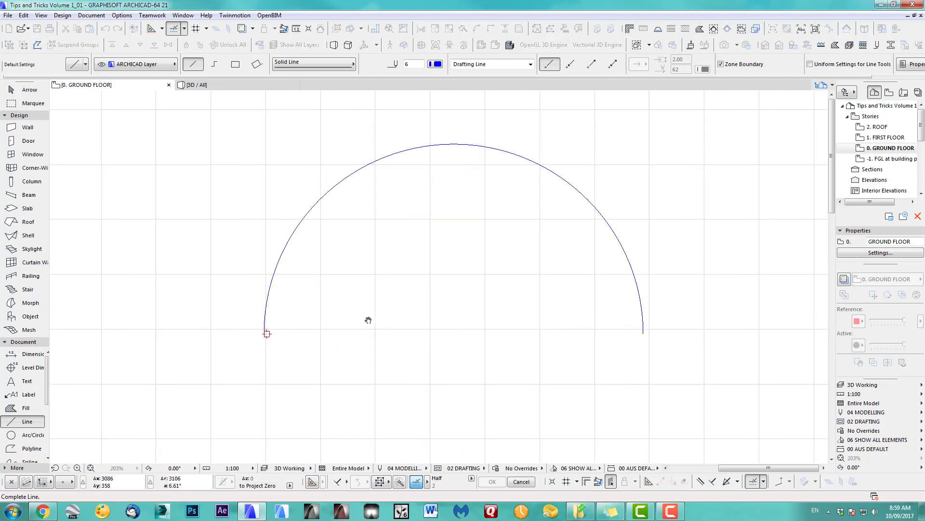
click(581, 332)
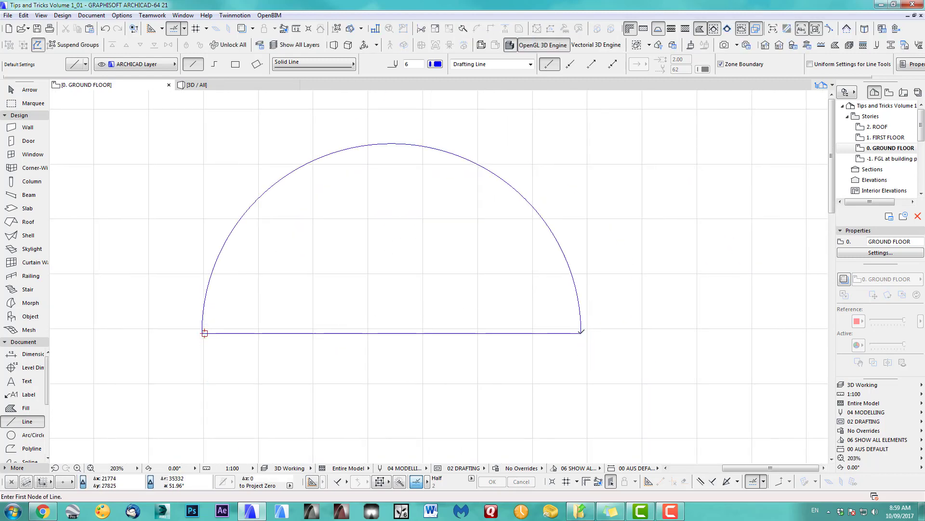
middle_drag(275, 355, 334, 349)
key(shift)
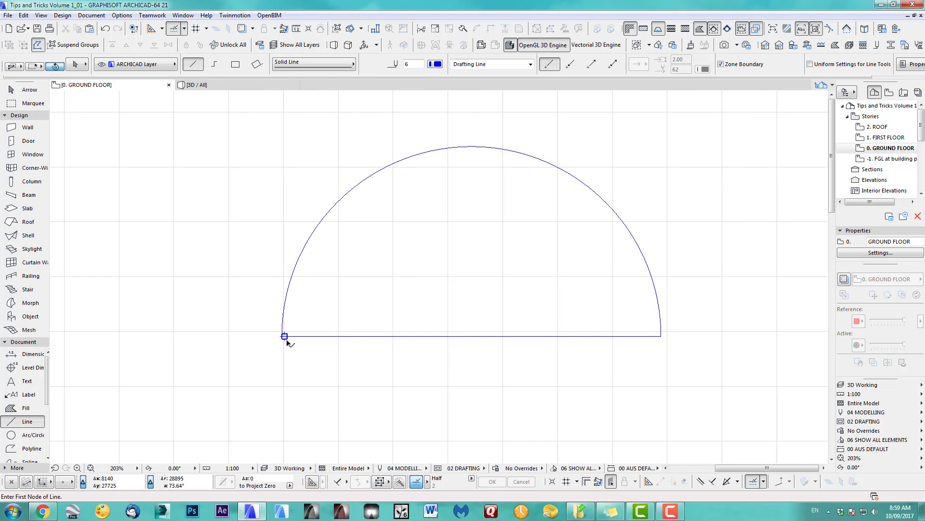
shift+click(284, 336)
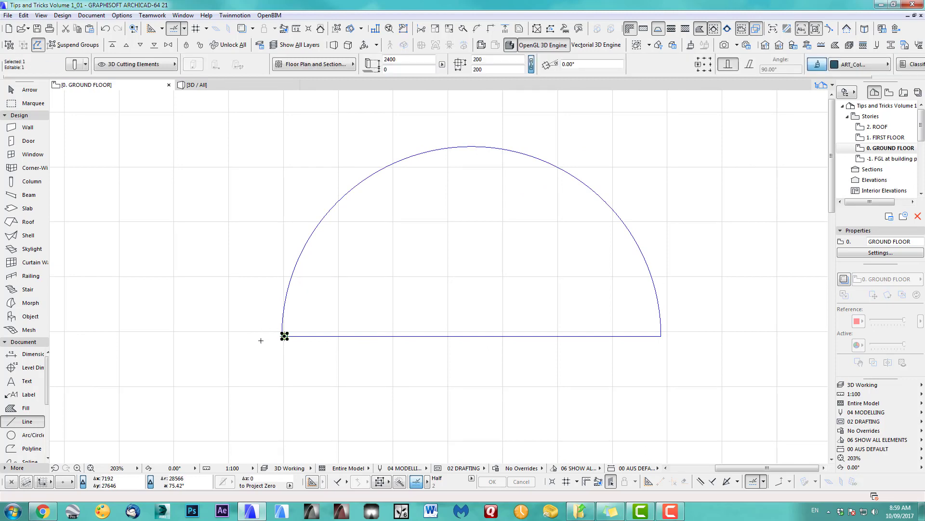
key(Escape)
Draw a full circle with a 1000 mm radius by the centerpoint method, centred on the arc's endpoint at the column.
click(30, 435)
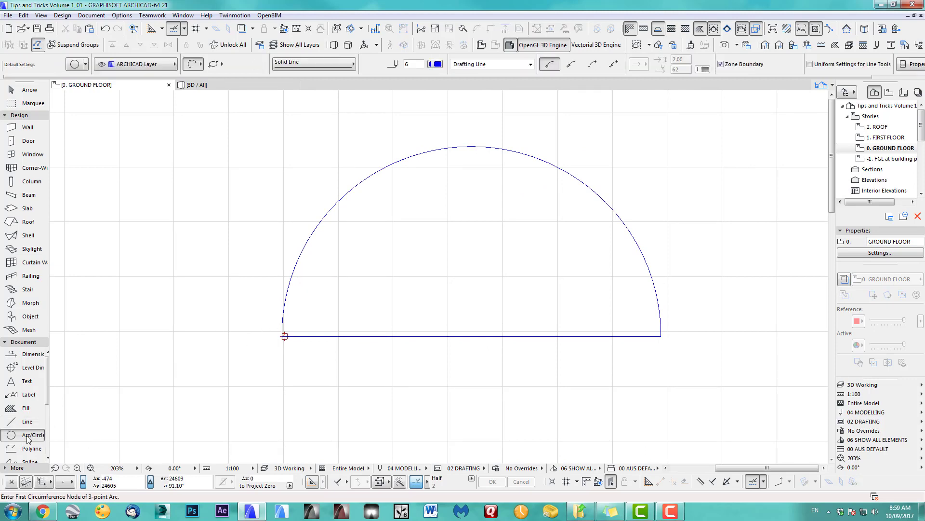
click(193, 64)
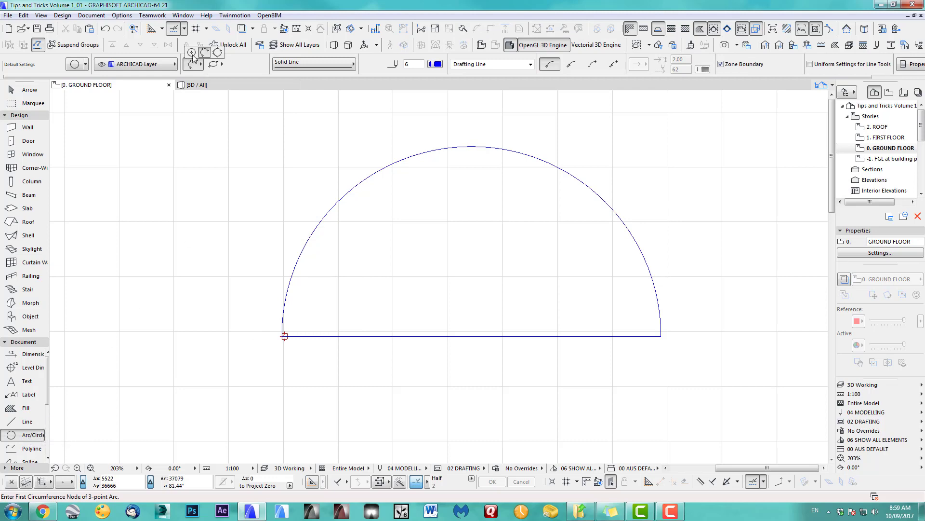
click(192, 53)
scroll(314, 319, up, 5)
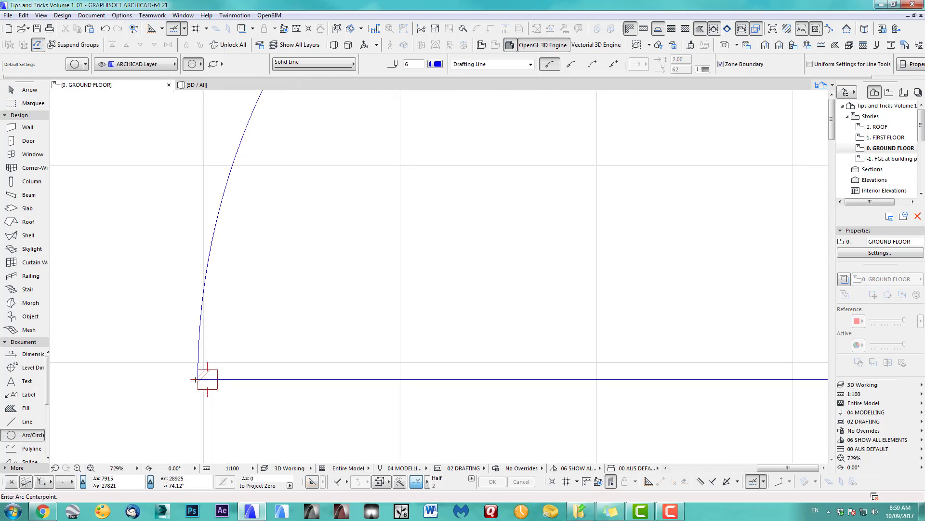
click(198, 378)
text(1)
key(Return)
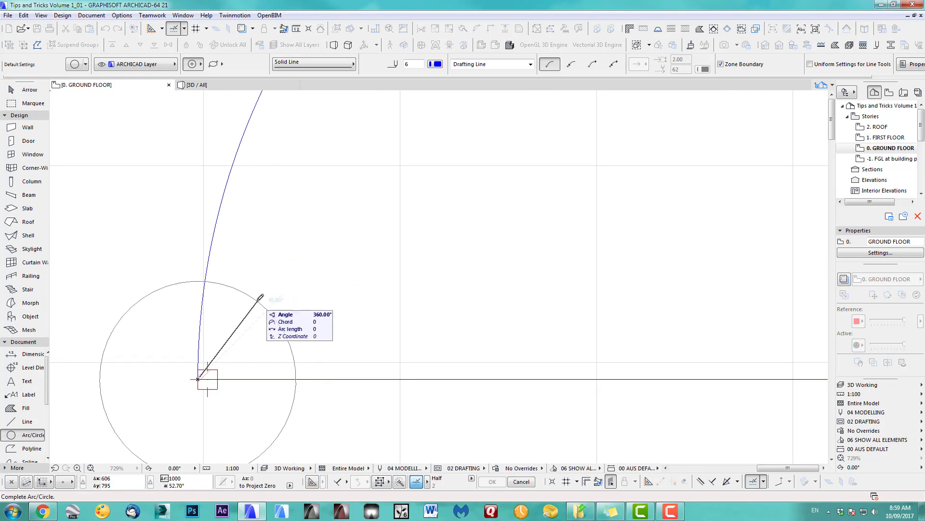
click(259, 299)
middle_drag(279, 295, 381, 258)
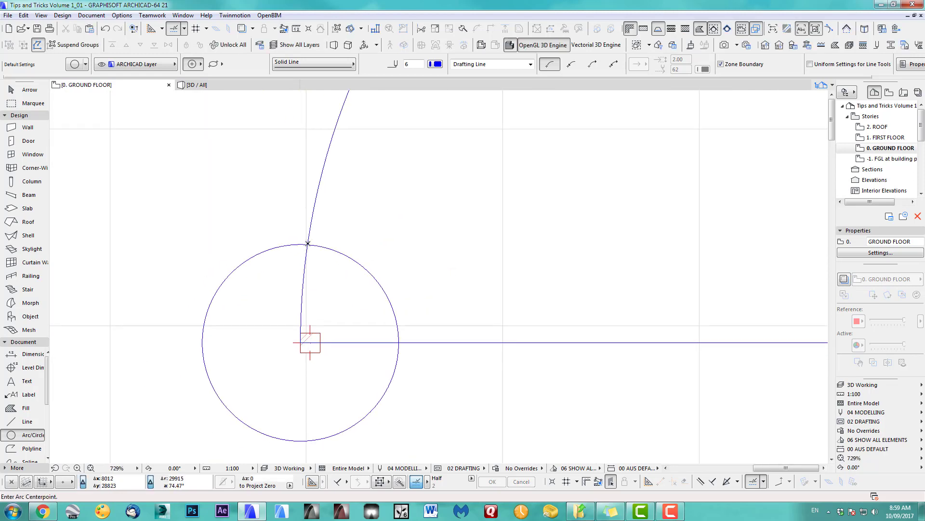
Set up a Rotate Multiply of the column using Increment and Spread, with Pick Arc before Input off and copies set to Rotate to Path.
scroll(302, 339, down, 5)
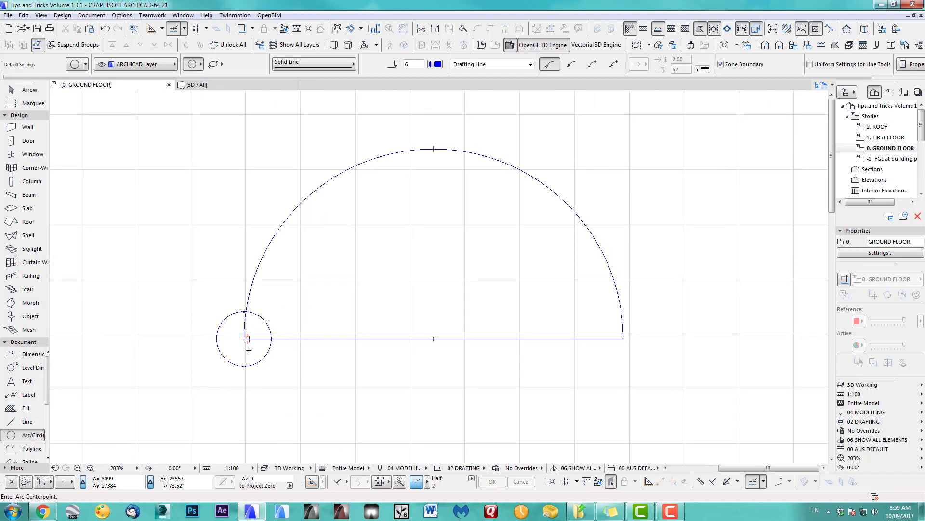
shift+click(246, 339)
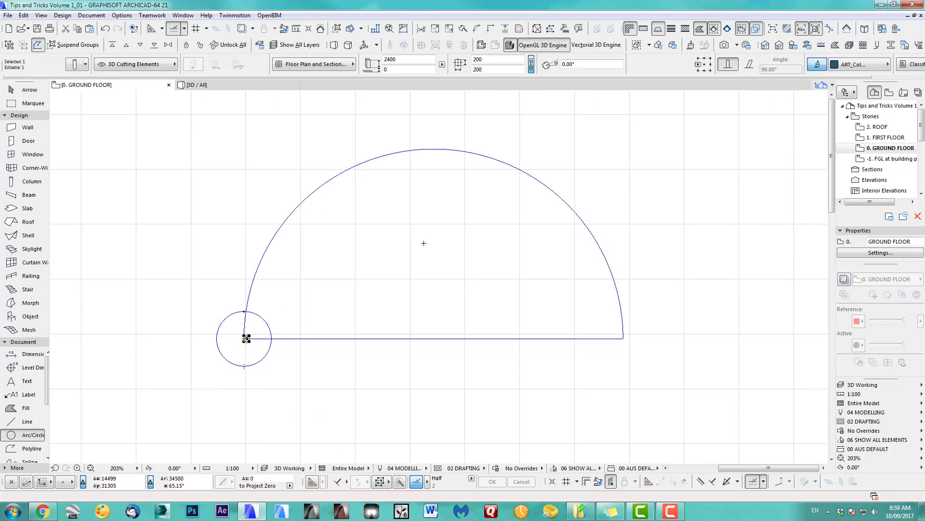
key(ctrl+u)
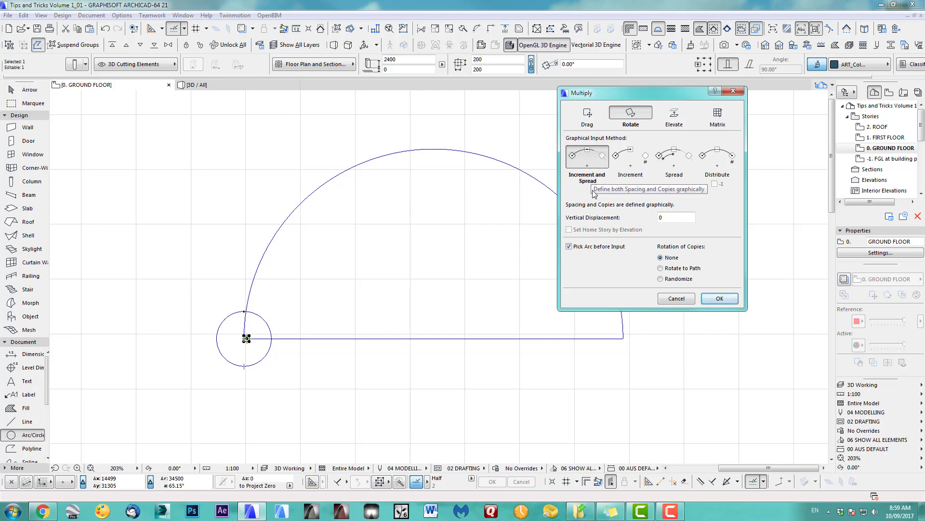
click(570, 249)
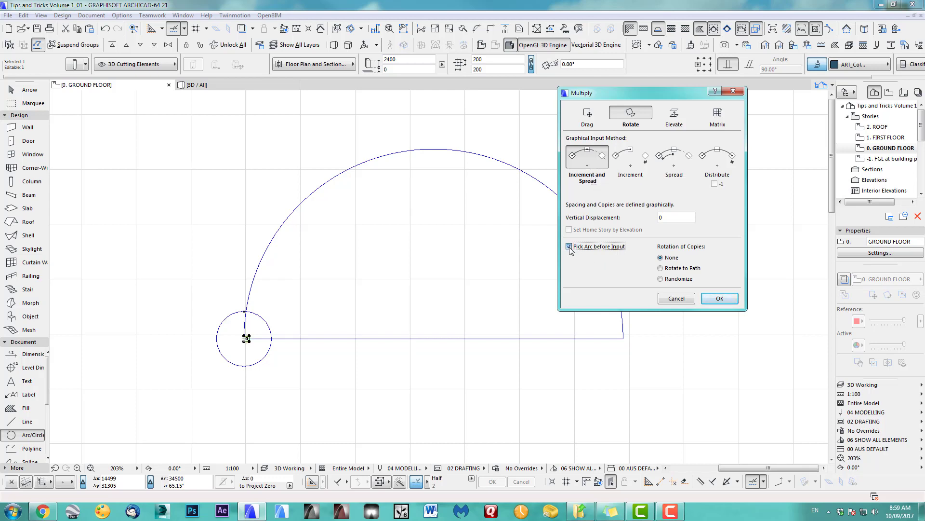
click(662, 269)
click(718, 299)
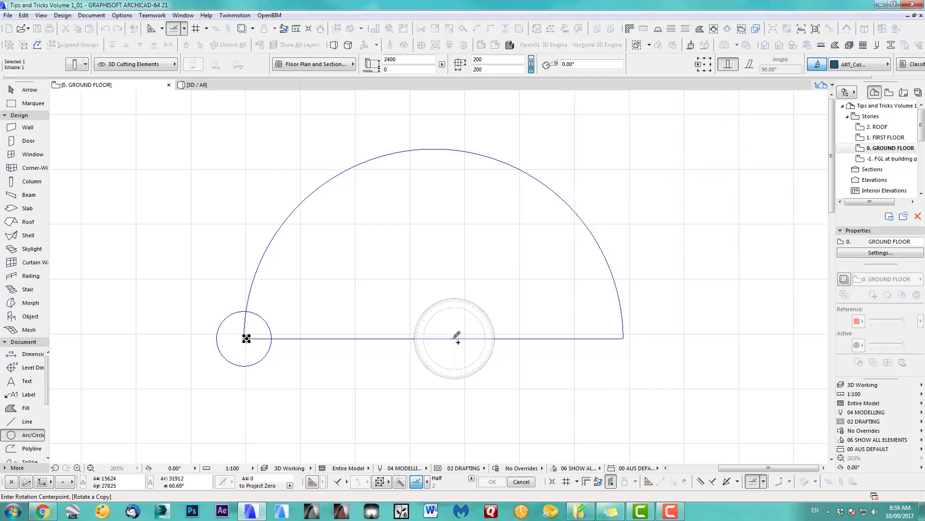
Rotate column copies about the baseline's midpoint, spaced by the circle's intersection with the arc and spread to the arc's far end.
click(432, 339)
scroll(278, 338, up, 3)
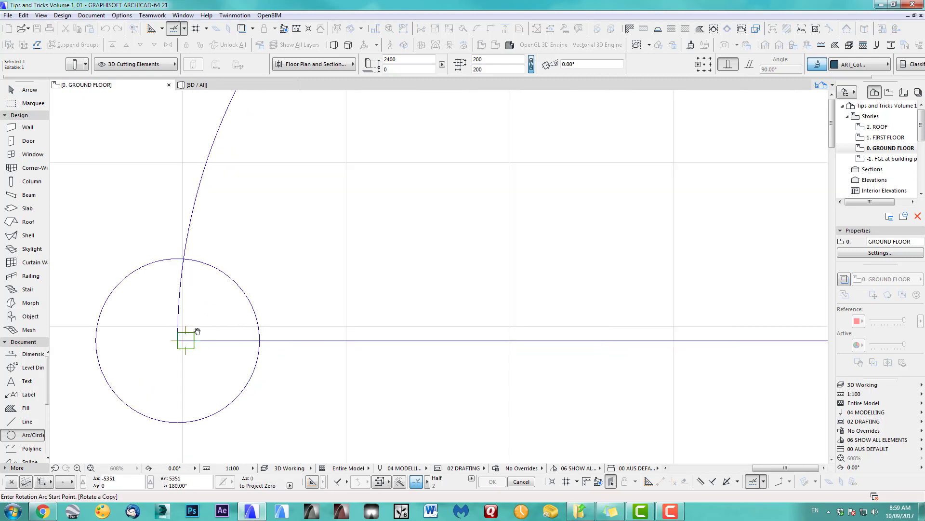
click(182, 341)
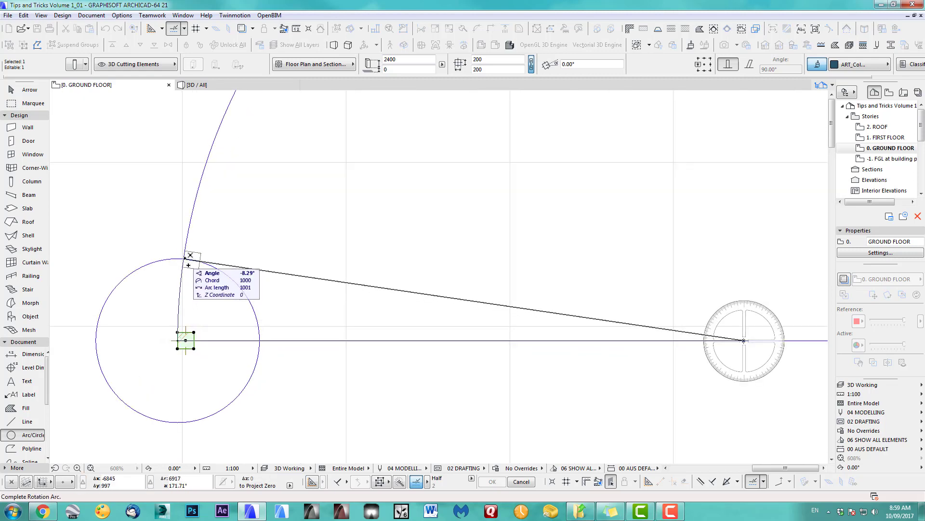
scroll(284, 313, down, 4)
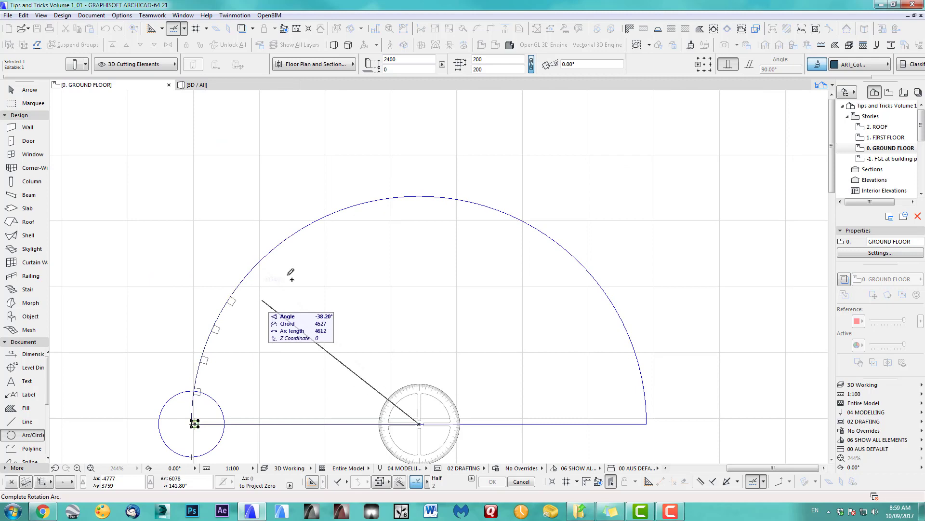
middle_drag(428, 249, 404, 193)
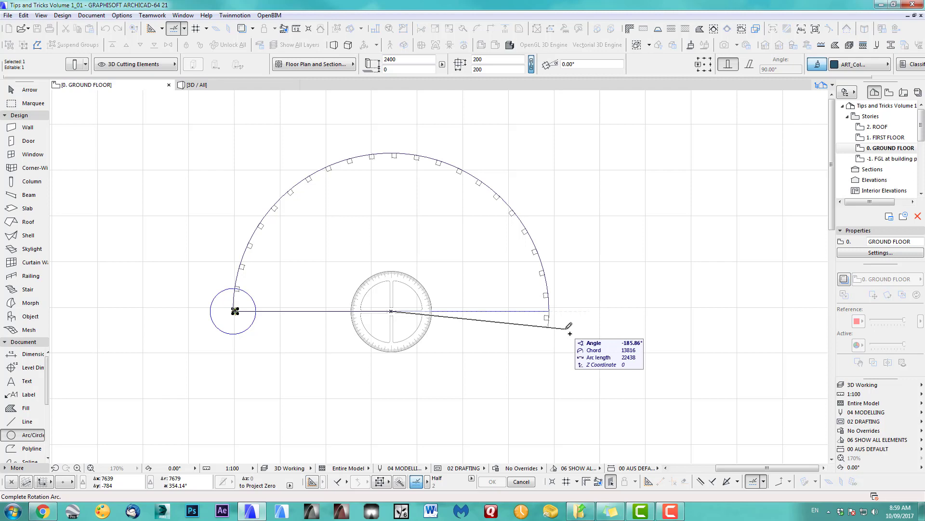
click(566, 309)
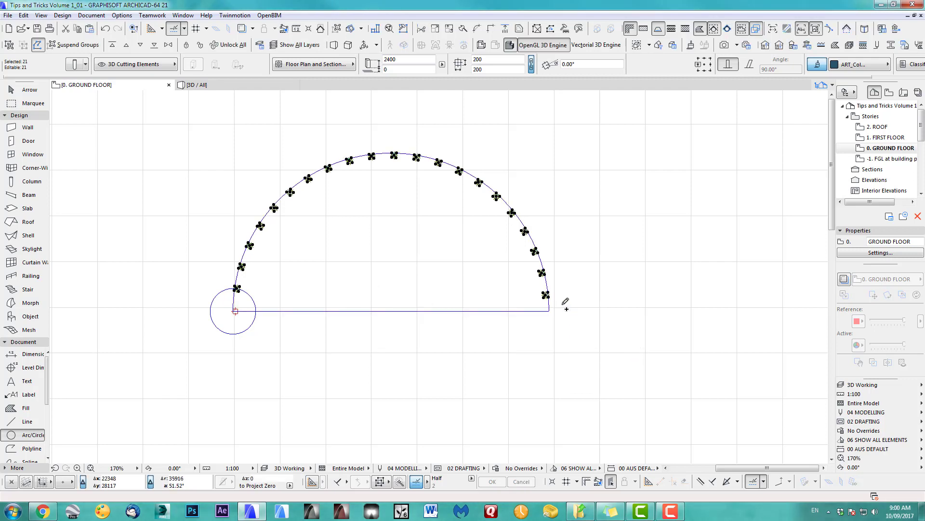
scroll(507, 331, up, 2)
key(Escape)
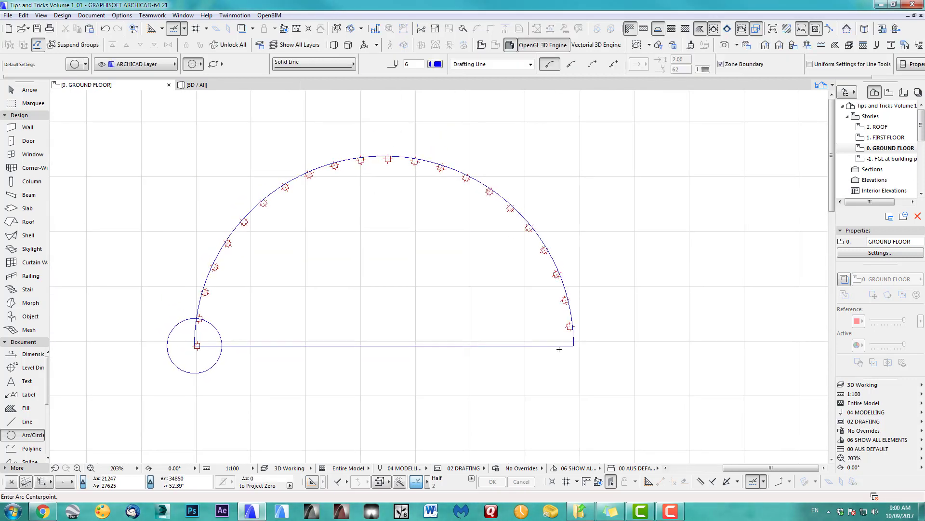
Shorten the arc's far end so that it stops at the last column copy.
shift+click(574, 339)
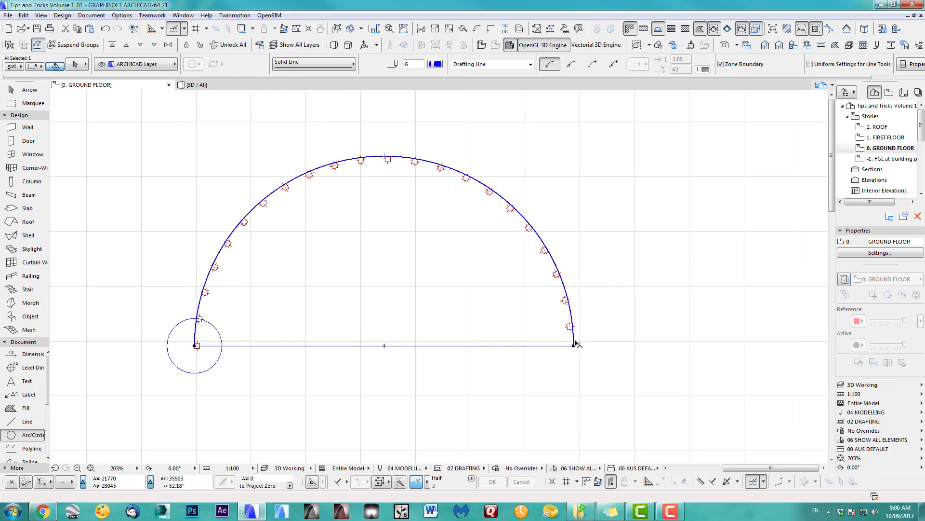
scroll(576, 342, up, 10)
click(570, 357)
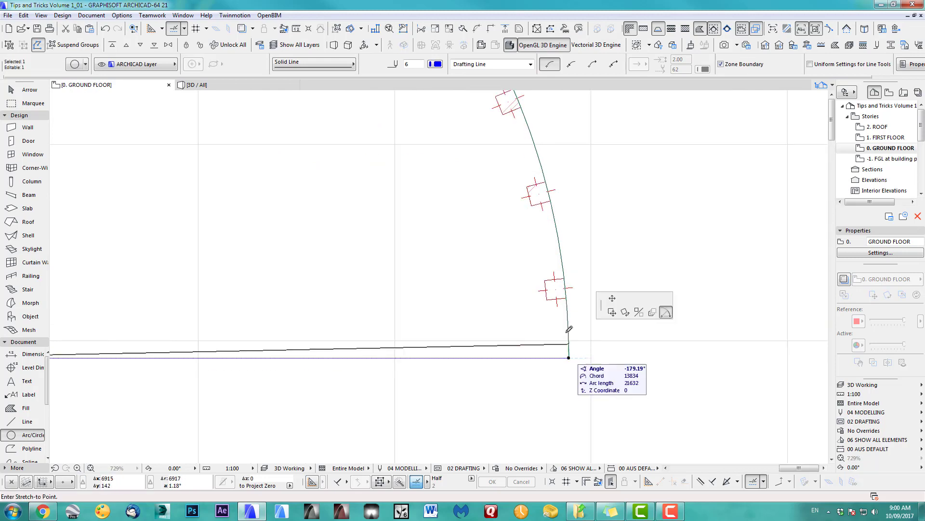
click(568, 285)
scroll(601, 299, down, 11)
key(Escape)
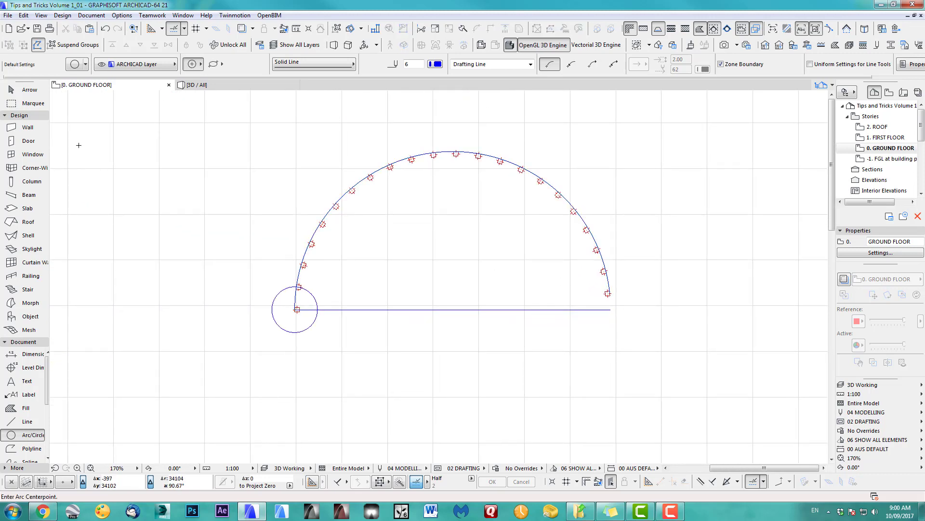
Delete the column copies along the arc, leaving out the original column, the arc, the baseline and the circle.
click(32, 91)
drag(210, 126, 648, 339)
shift+click(612, 283)
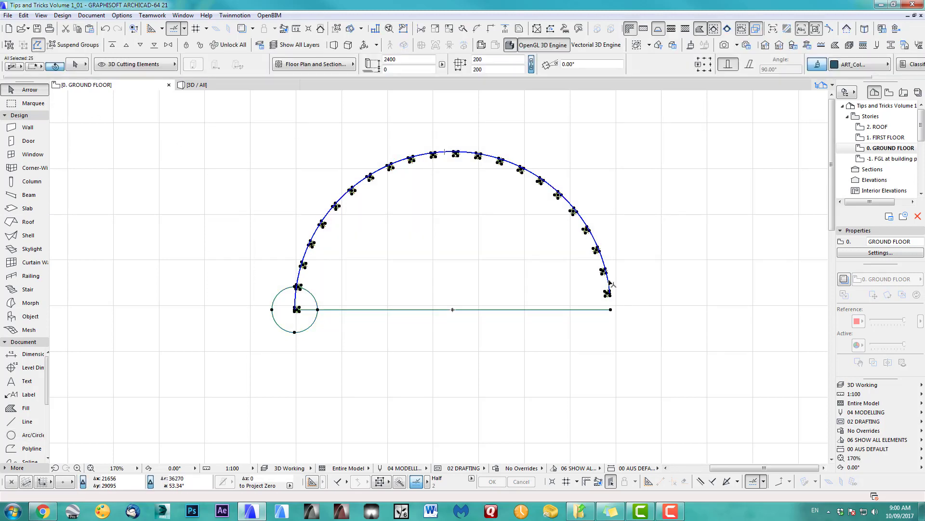
shift+click(342, 311)
shift+click(309, 324)
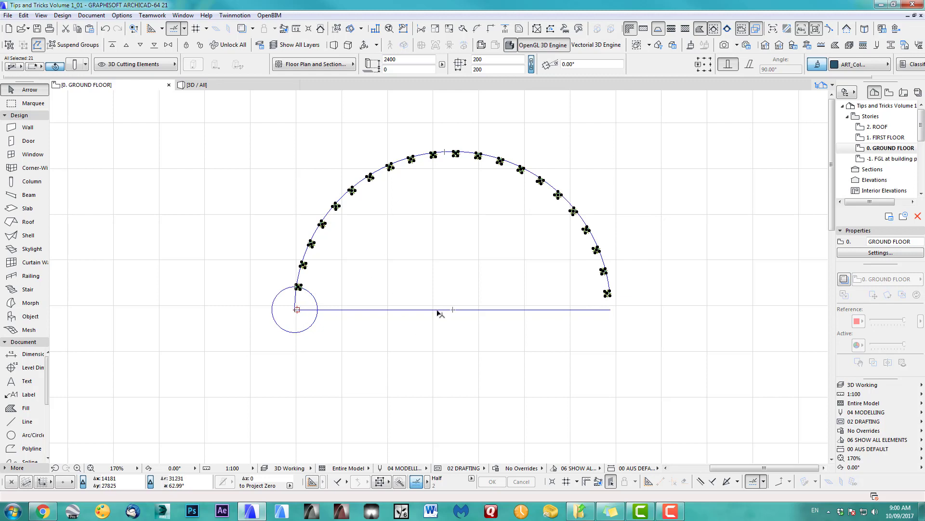
key(Delete)
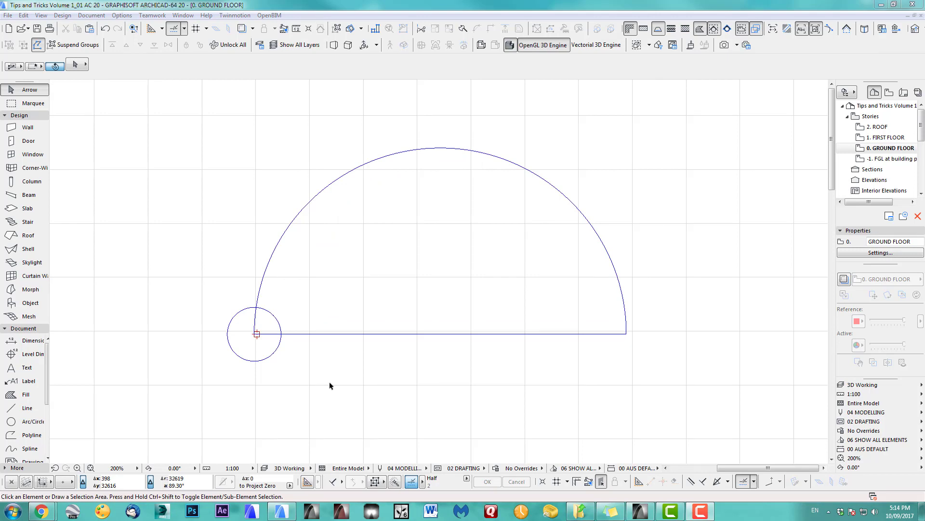
click(260, 340)
key(ctrl+u)
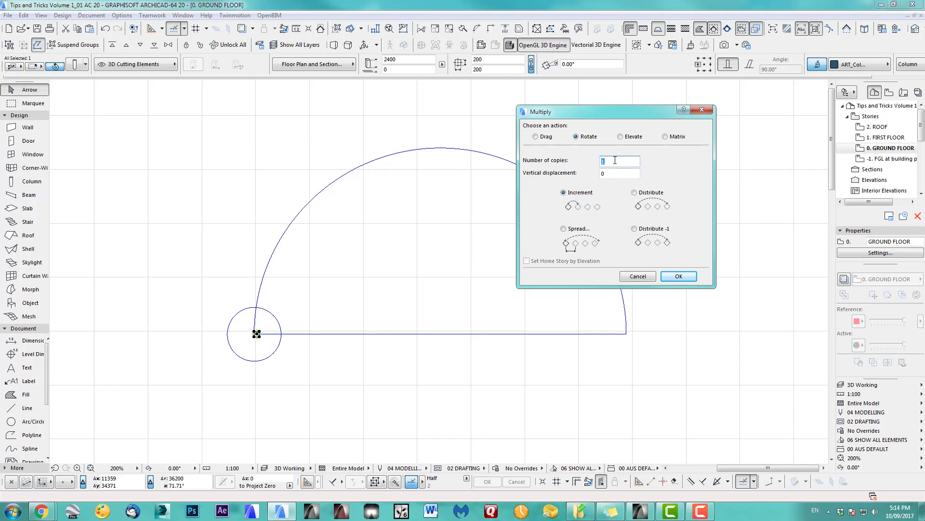
click(677, 276)
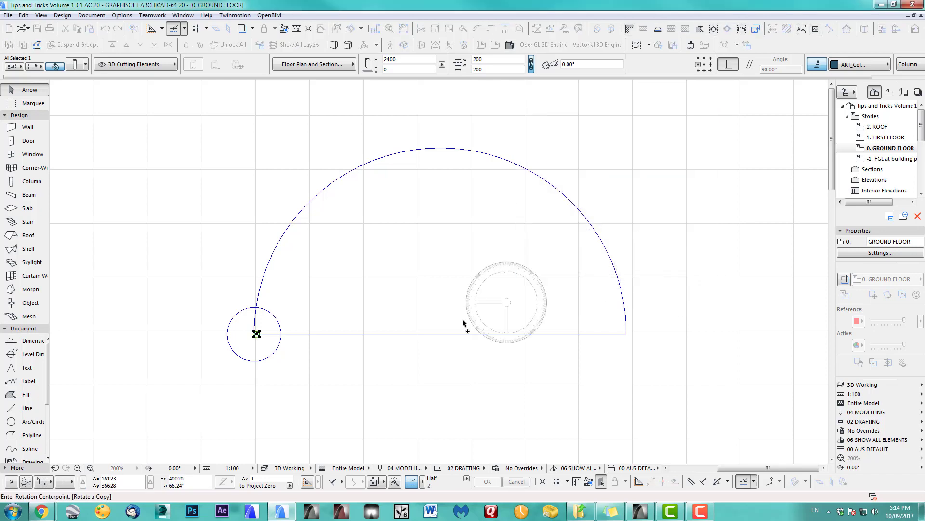
click(442, 336)
scroll(258, 336, up, 5)
click(269, 338)
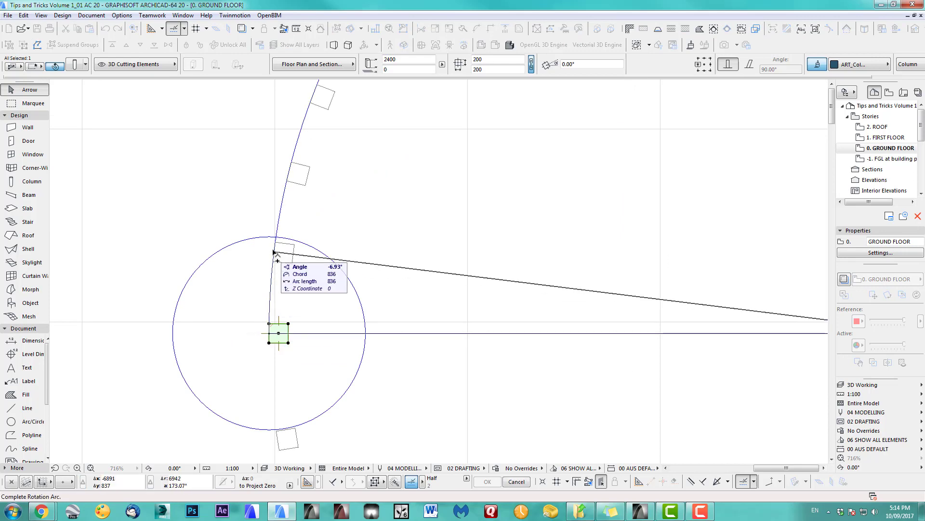
scroll(278, 238, down, 7)
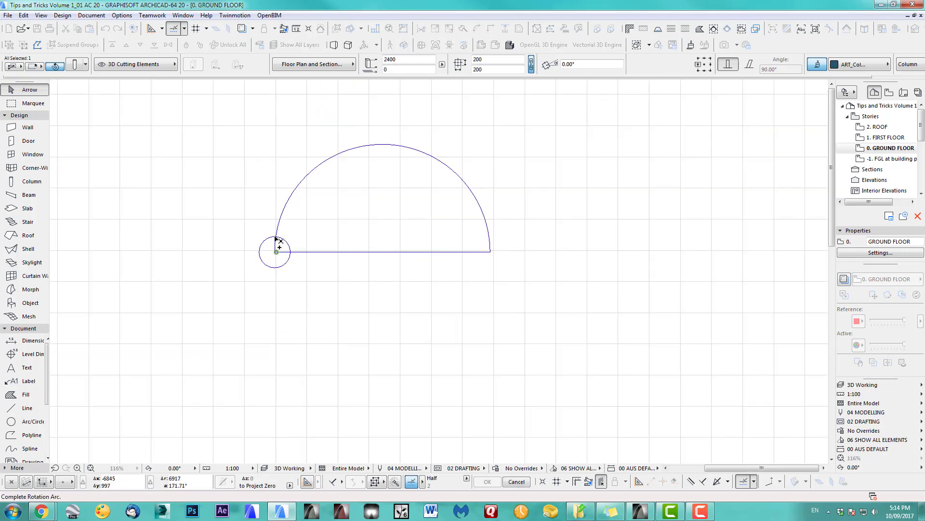
key(Escape)
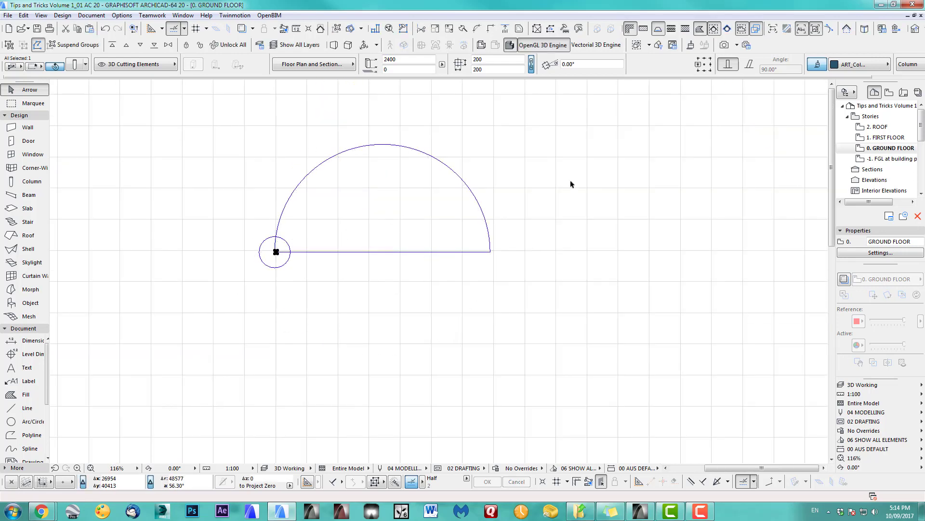
Multiply the column by rotation with 25 increment copies about the baseline's midpoint, spaced from the column to the circle's intersection with the arc.
key(ctrl+u)
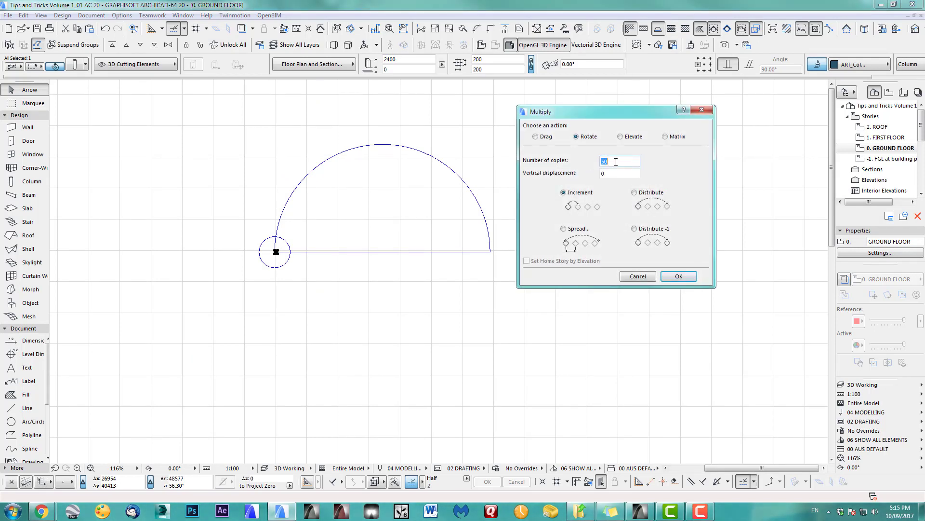
text(25)
click(678, 275)
scroll(407, 252, up, 4)
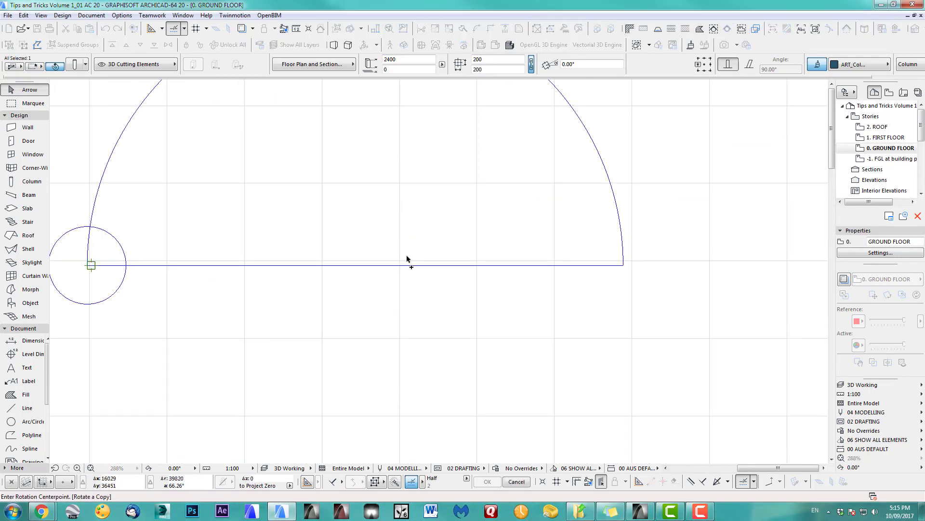
click(355, 266)
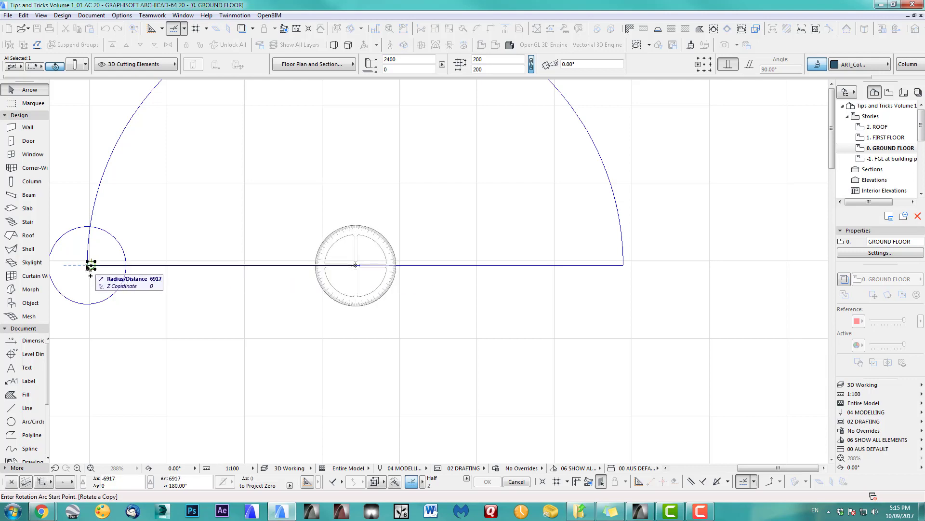
click(91, 266)
click(94, 230)
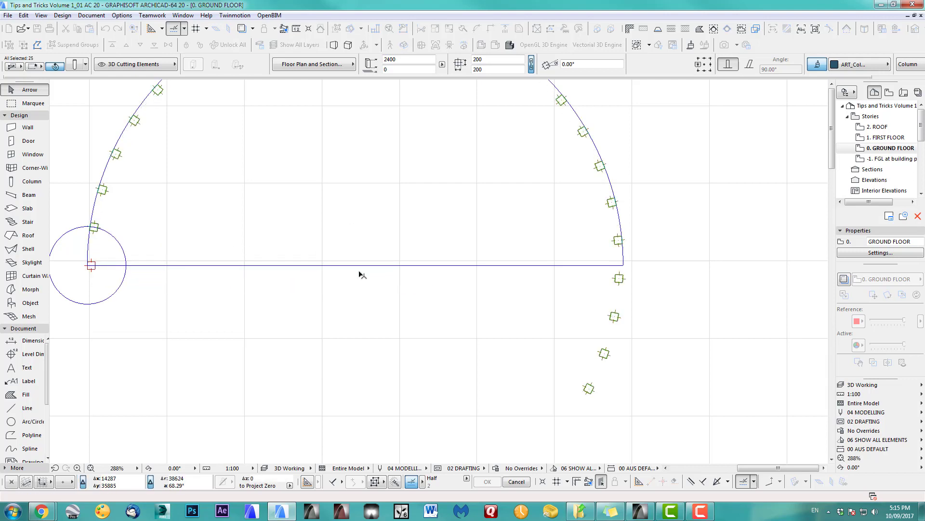
Delete the surplus column copies that run past the arc's far end below the baseline.
scroll(362, 273, down, 3)
key(Escape)
drag(518, 320, 453, 398)
key(Delete)
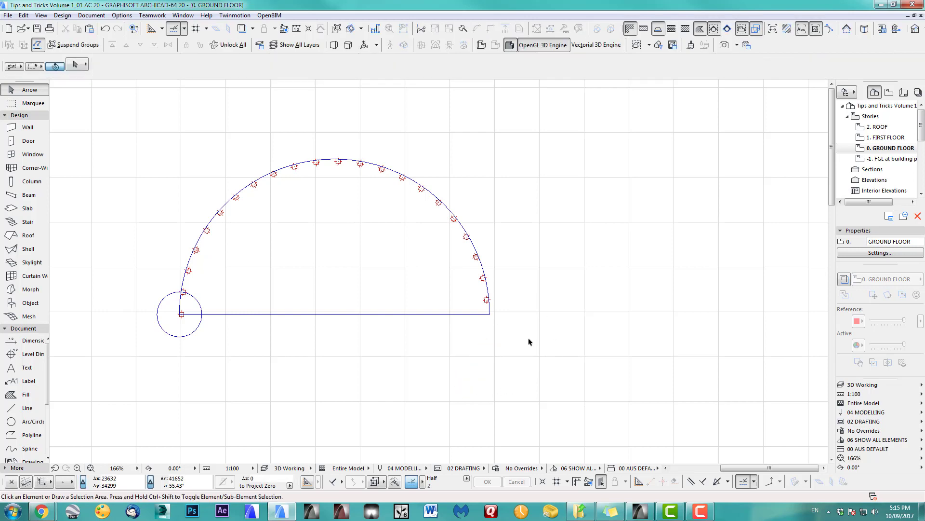
Stretch the arc's far end back to the last remaining column copy.
scroll(529, 342, up, 3)
click(522, 309)
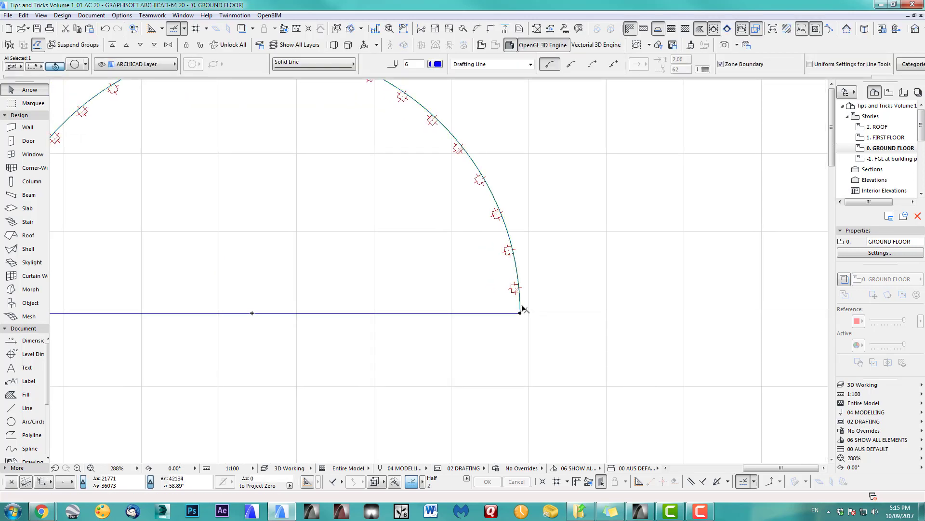
click(521, 313)
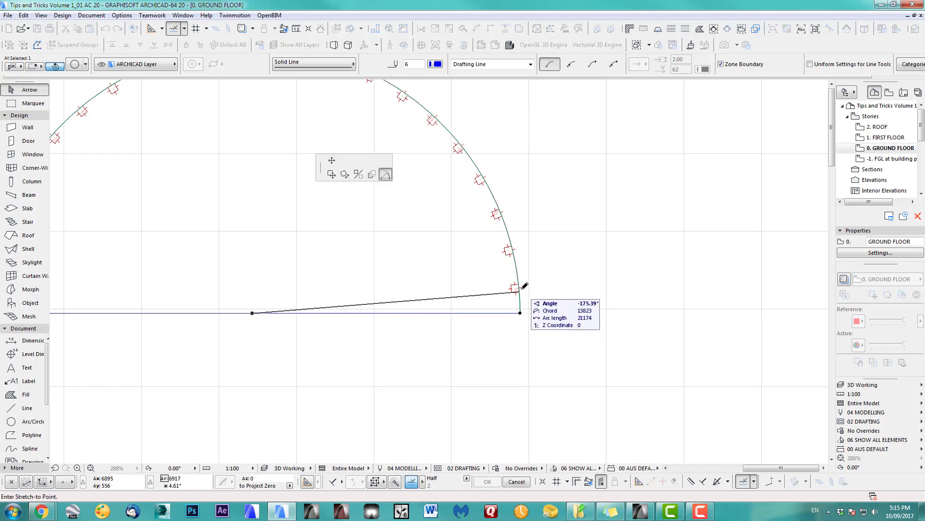
click(522, 289)
scroll(537, 310, down, 3)
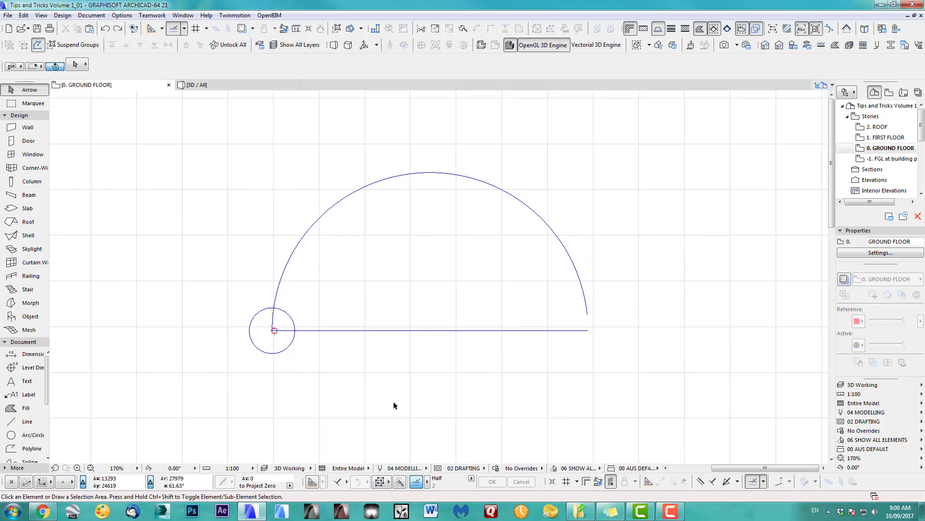
Rotate the shortened arc about its start point so that its far end meets the end of the baseline.
middle_drag(394, 405, 402, 396)
click(501, 182)
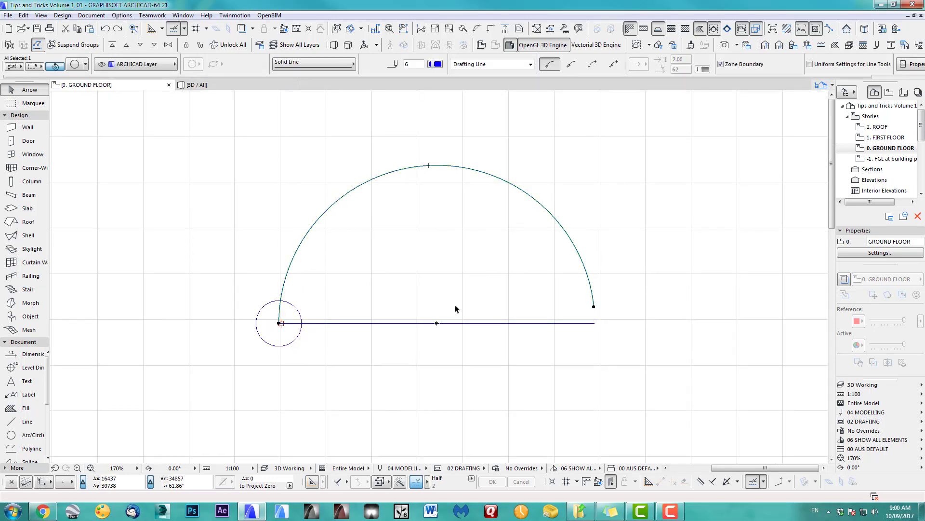
key(ctrl+e)
scroll(309, 340, up, 4)
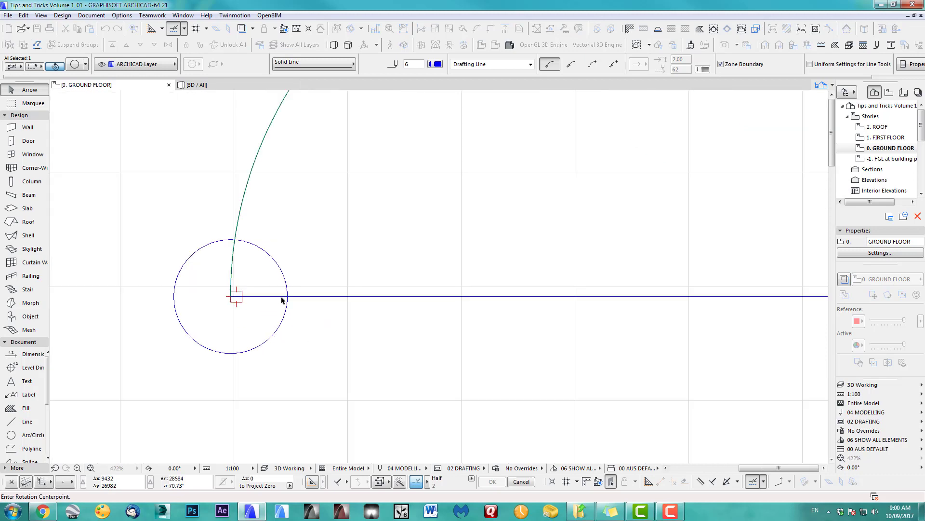
click(230, 296)
scroll(632, 256, down, 2)
middle_drag(780, 256, 482, 256)
scroll(505, 256, up, 4)
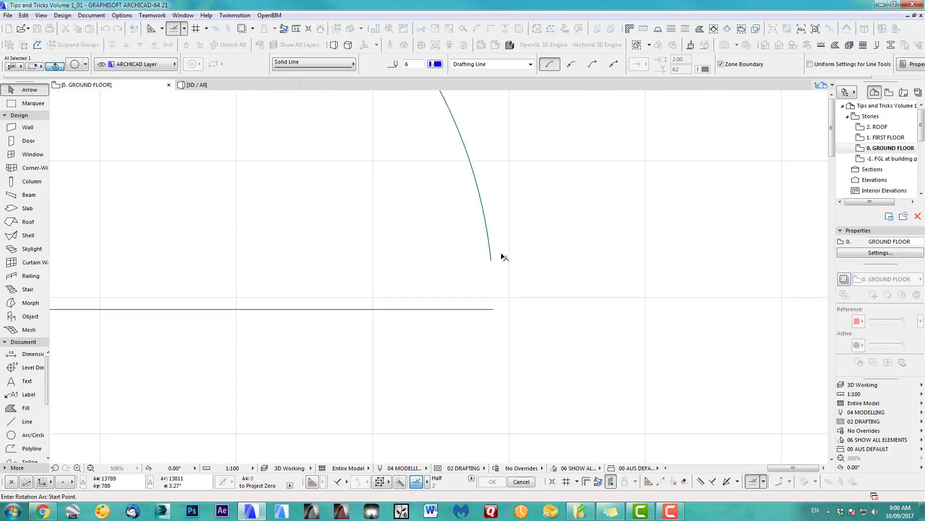
click(489, 263)
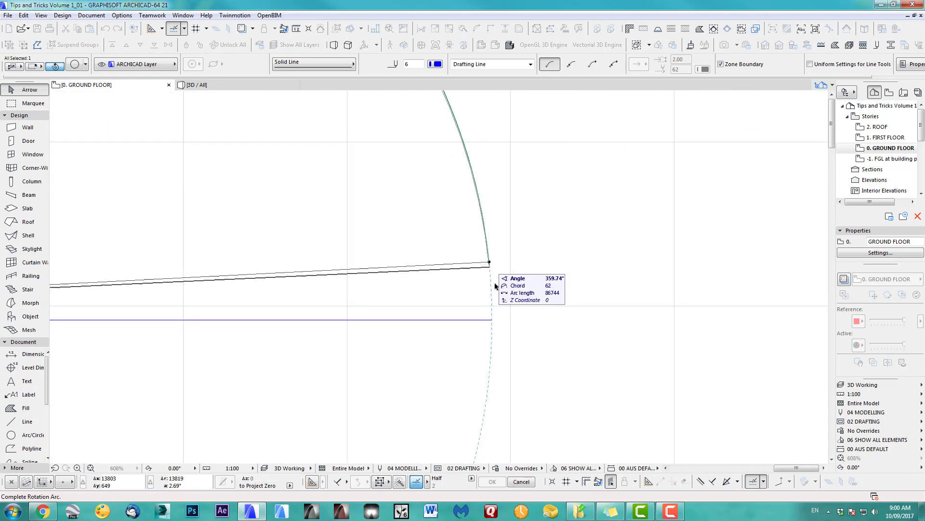
click(492, 319)
scroll(581, 327, down, 4)
scroll(581, 327, down, 1)
middle_drag(560, 367, 606, 355)
click(529, 355)
scroll(370, 347, up, 4)
middle_drag(369, 347, 422, 374)
scroll(367, 376, down, 3)
scroll(243, 346, down, 1)
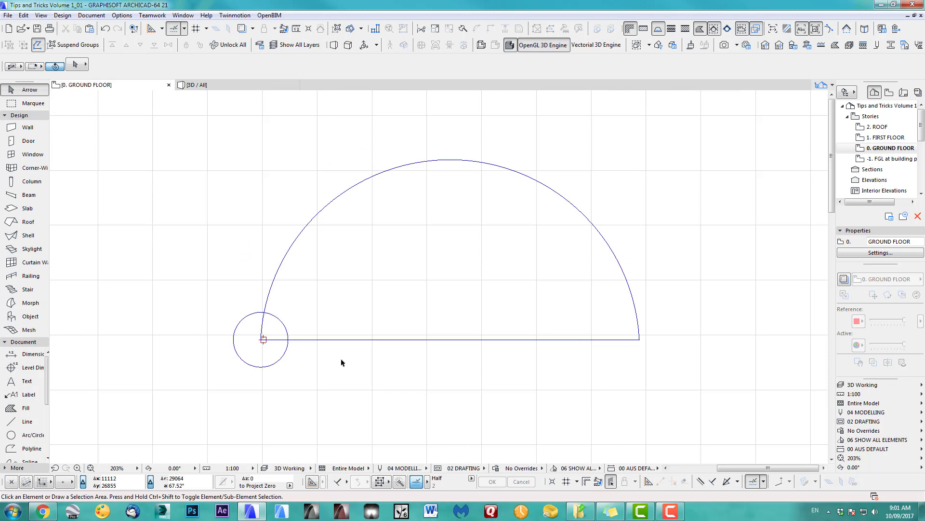
Rotate the column about the arc's start point so that its axis aims at the arc's centre.
click(273, 287)
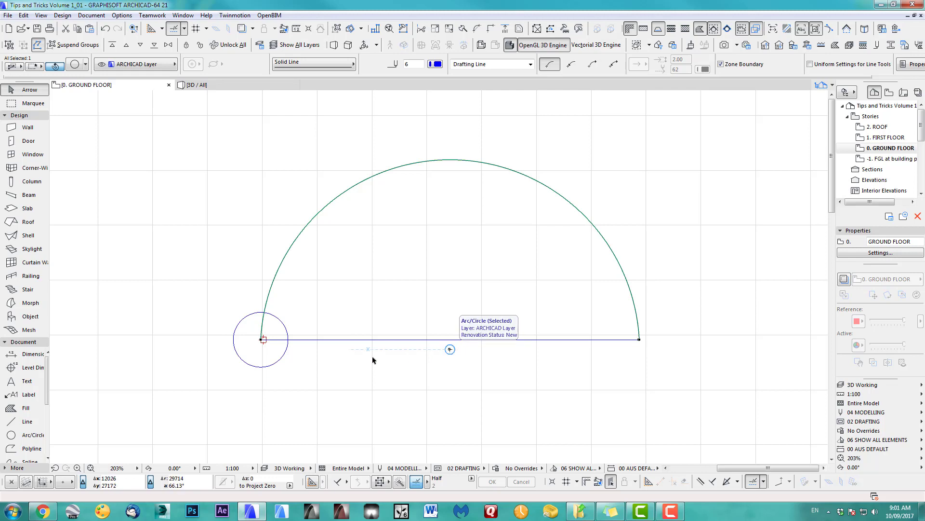
key(Escape)
scroll(265, 342, up, 5)
click(273, 332)
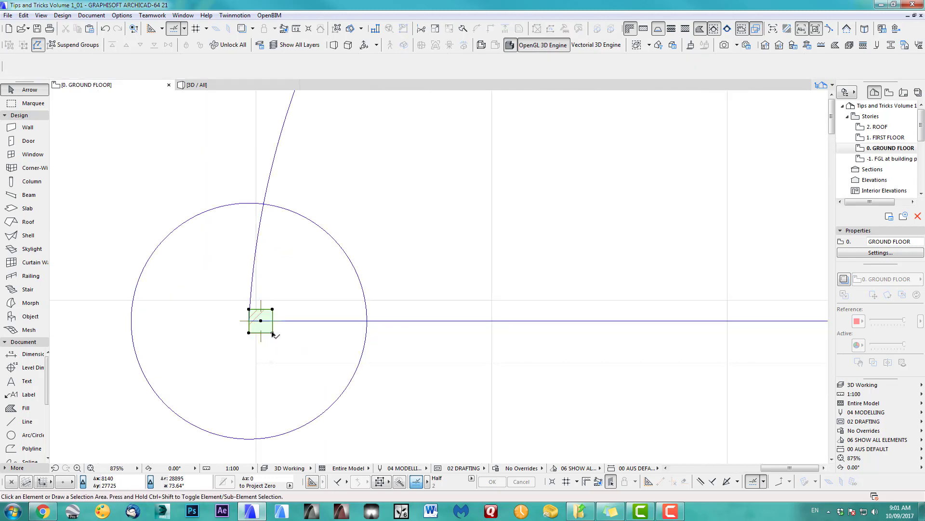
scroll(293, 363, up, 2)
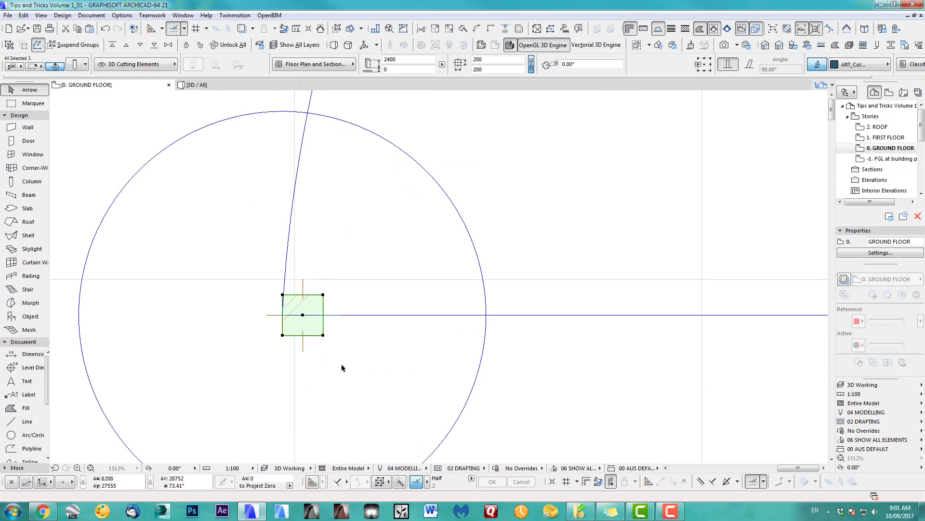
key(ctrl+e)
click(285, 315)
click(305, 316)
scroll(297, 321, down, 3)
scroll(516, 326, down, 3)
middle_drag(492, 332, 355, 348)
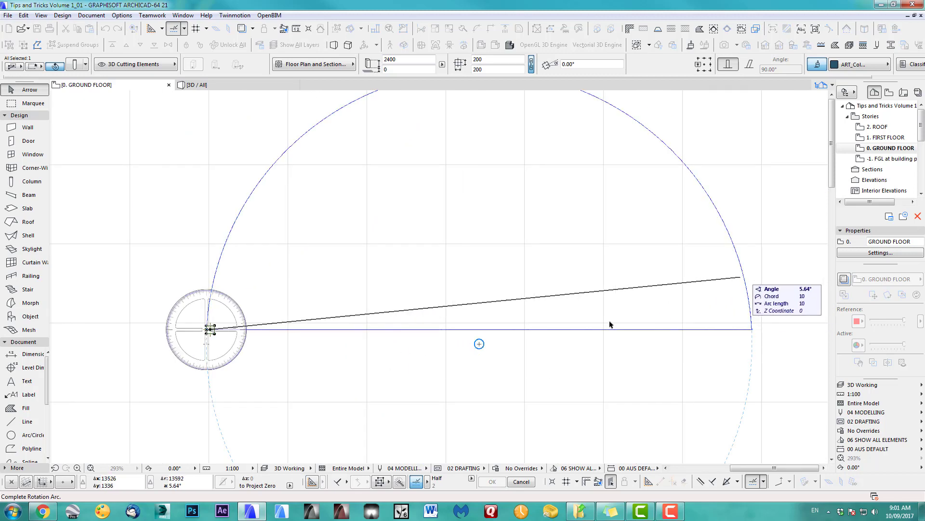
scroll(477, 341, up, 3)
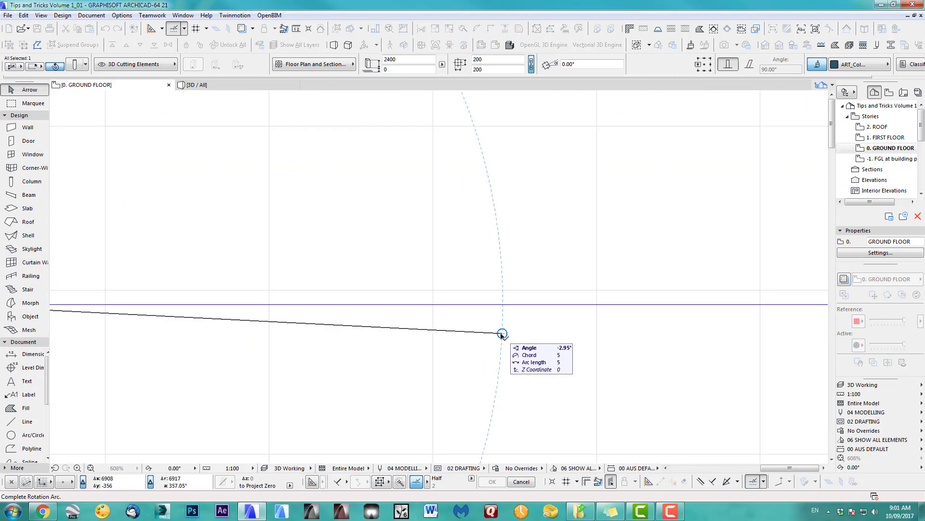
click(502, 333)
scroll(496, 341, down, 3)
scroll(272, 326, up, 4)
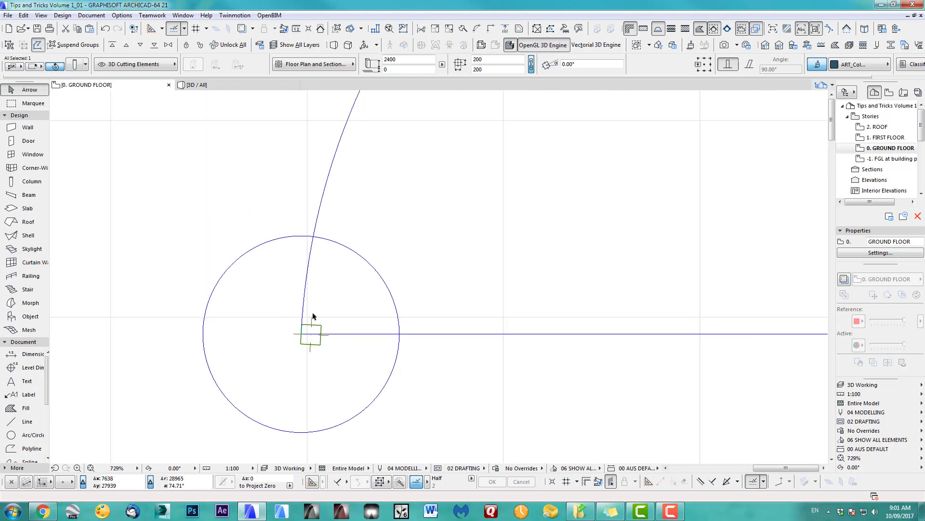
scroll(407, 357, down, 5)
middle_drag(312, 374, 401, 415)
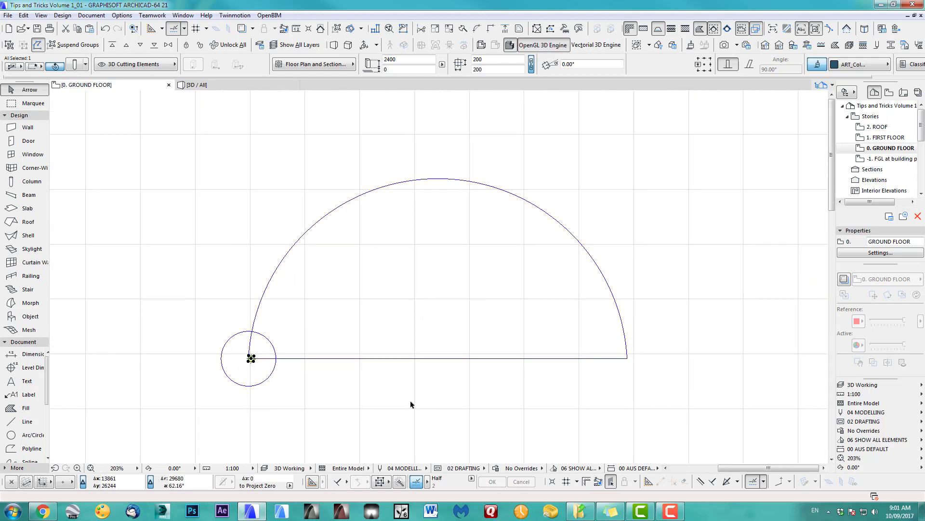
Multiply the column with Rotate, Increment and Spread about the arc's centre, spaced by the circle's intersection and spread to the arc's far end.
key(ctrl+u)
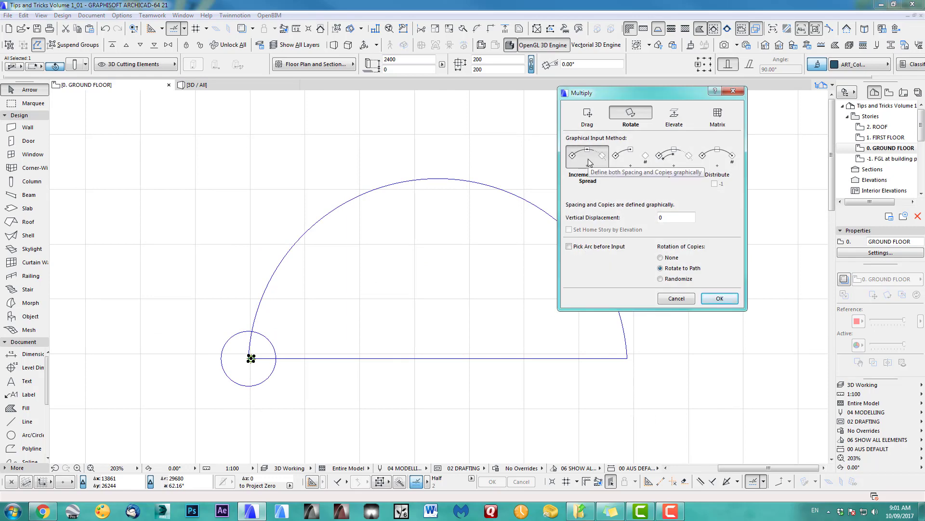
click(715, 299)
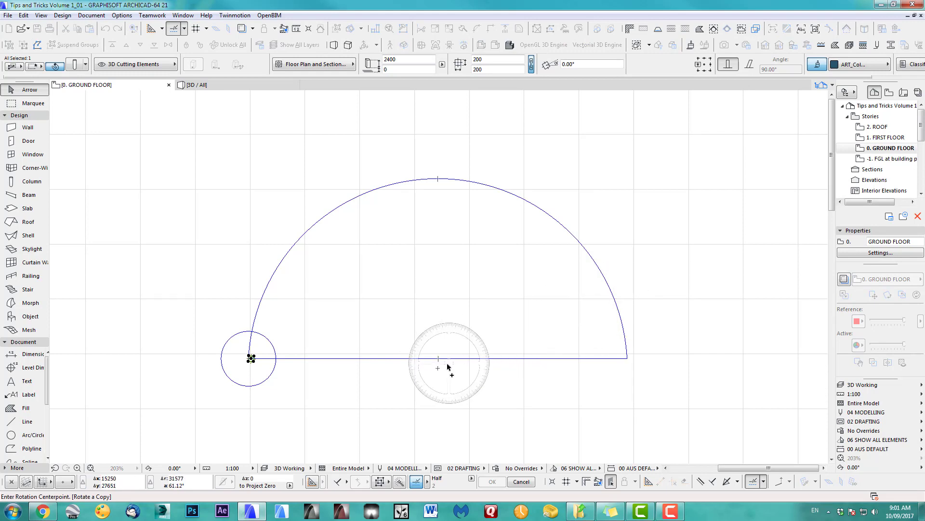
click(437, 359)
scroll(244, 356, up, 4)
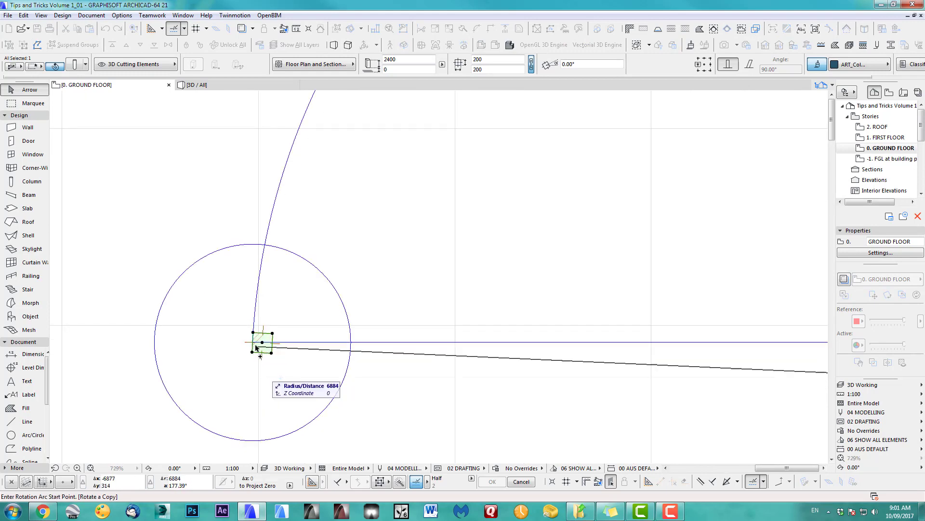
click(262, 342)
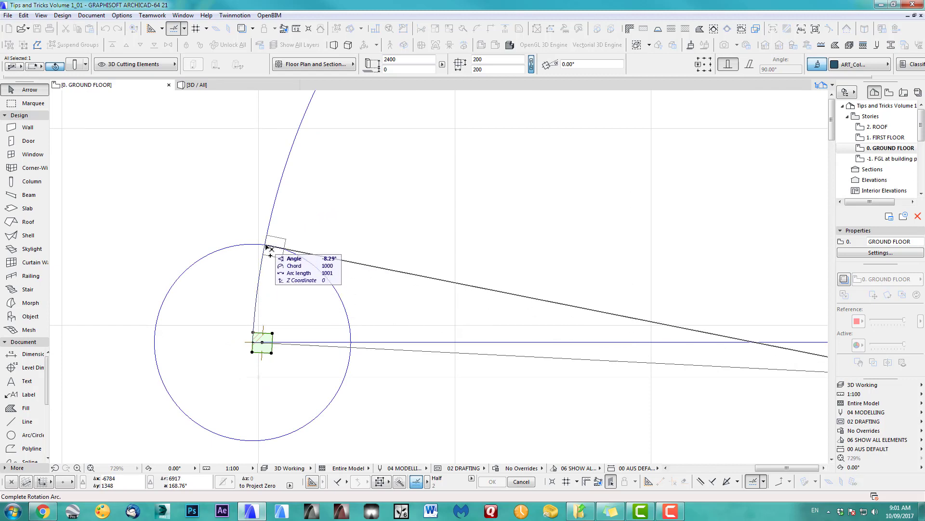
scroll(244, 313, down, 5)
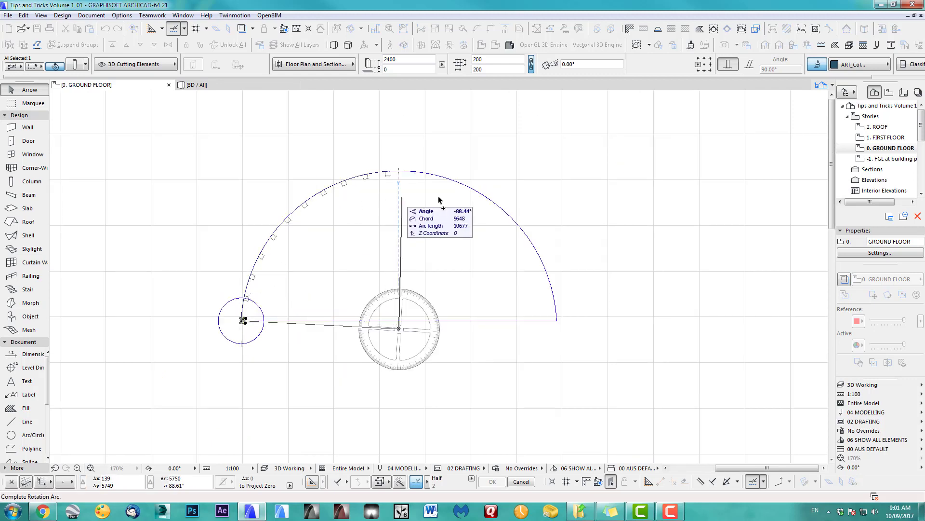
click(559, 323)
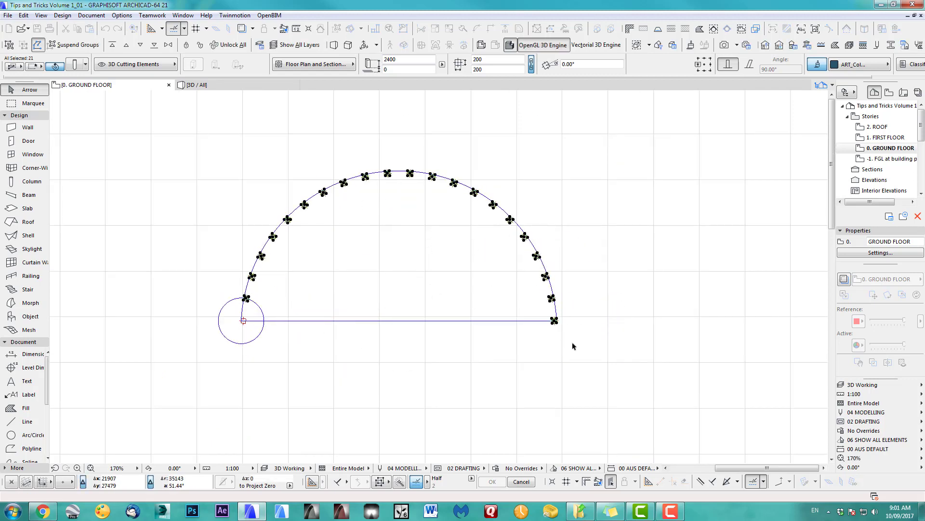
Dimension the spacing between the outer faces of two neighbouring columns near the crown of the arc.
scroll(522, 378, up, 2)
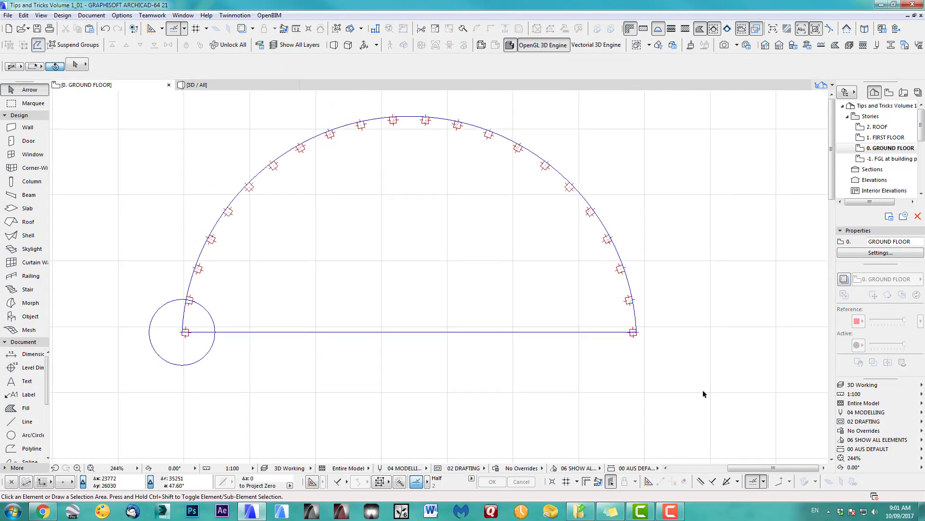
middle_drag(475, 289, 508, 360)
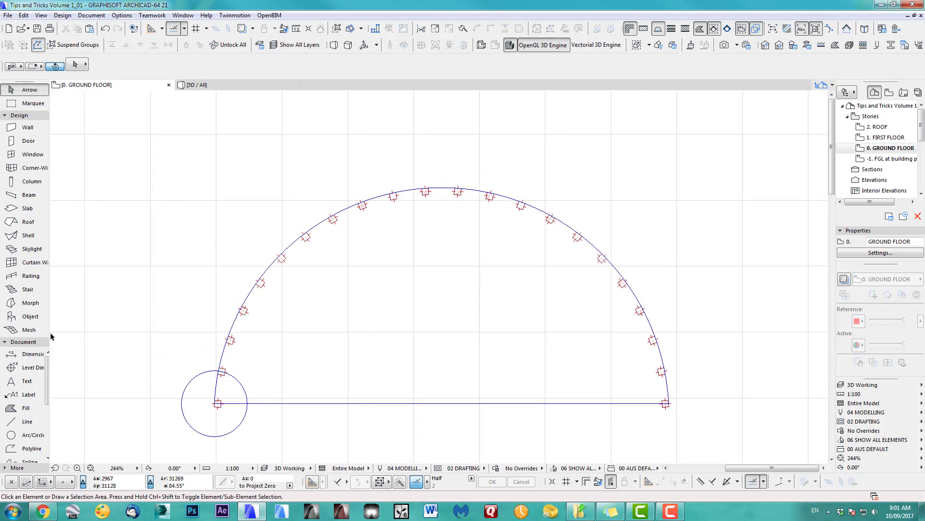
click(26, 354)
scroll(496, 240, up, 5)
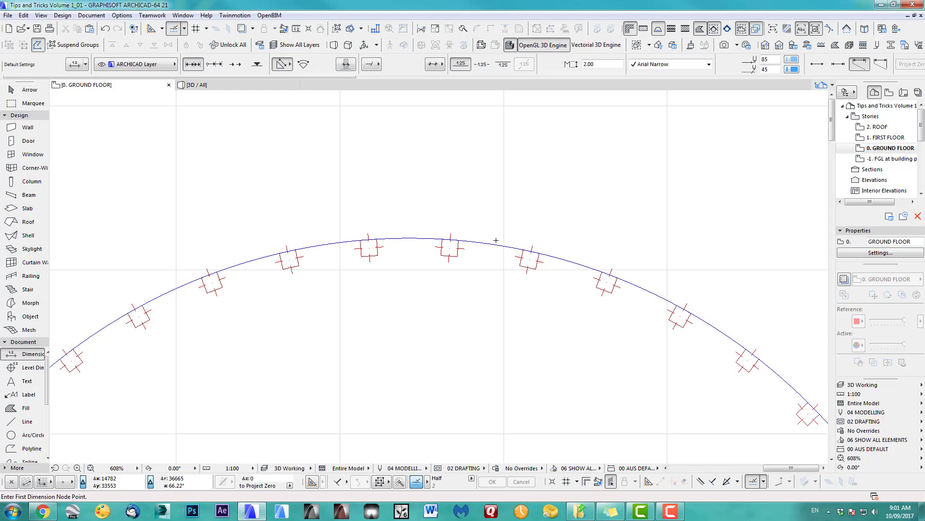
click(451, 238)
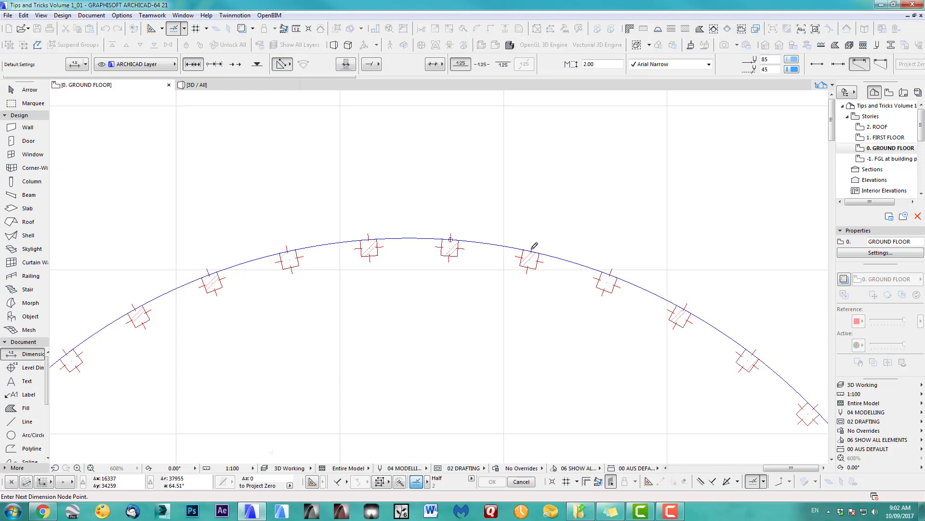
double_click(525, 198)
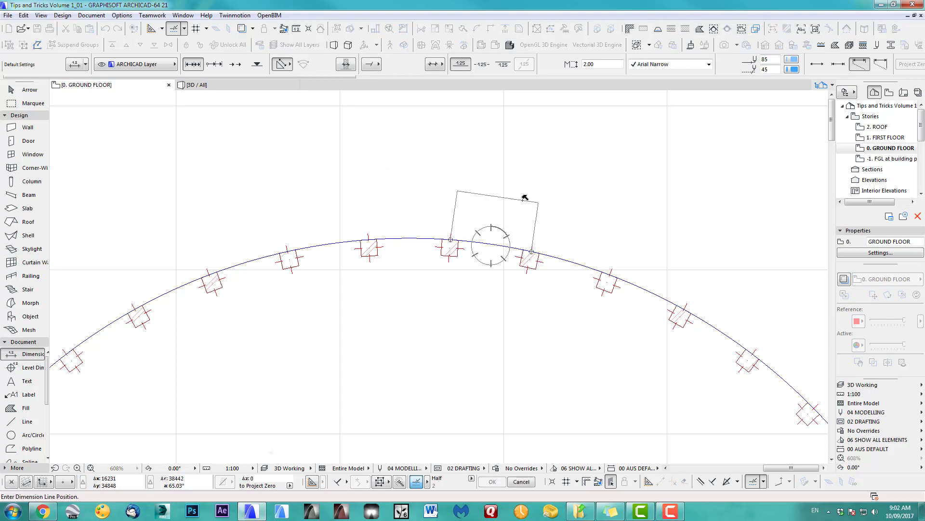
click(523, 196)
Dimension the spacing of another neighbouring pair of columns farther down the arc's far side.
scroll(523, 196, down, 4)
scroll(523, 295, up, 3)
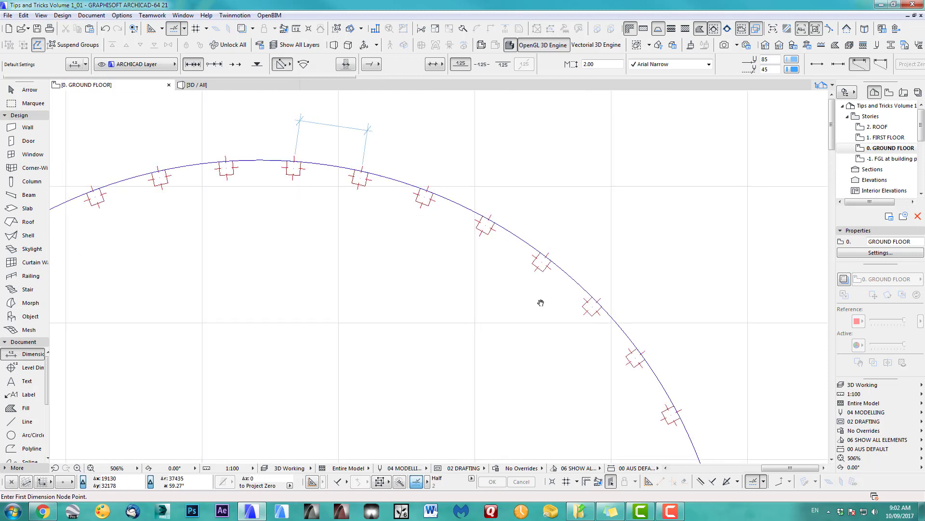
click(509, 249)
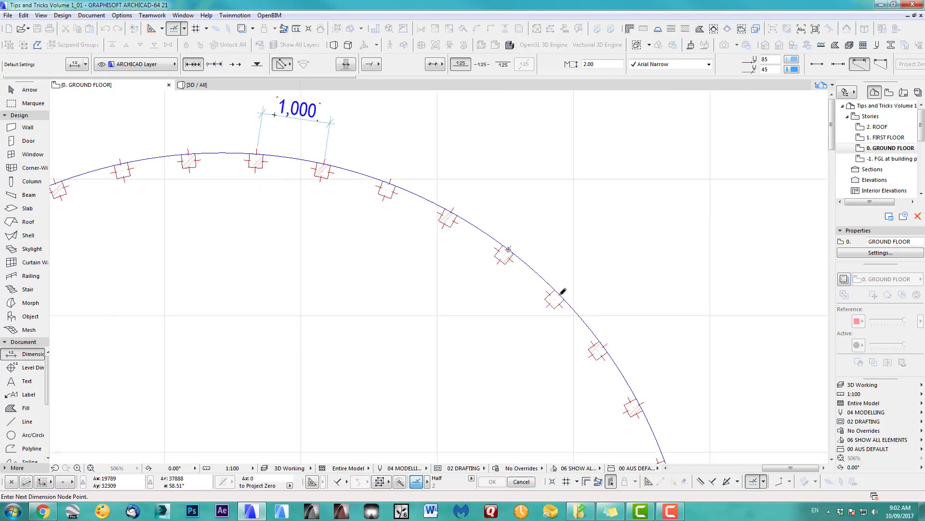
double_click(575, 237)
click(577, 235)
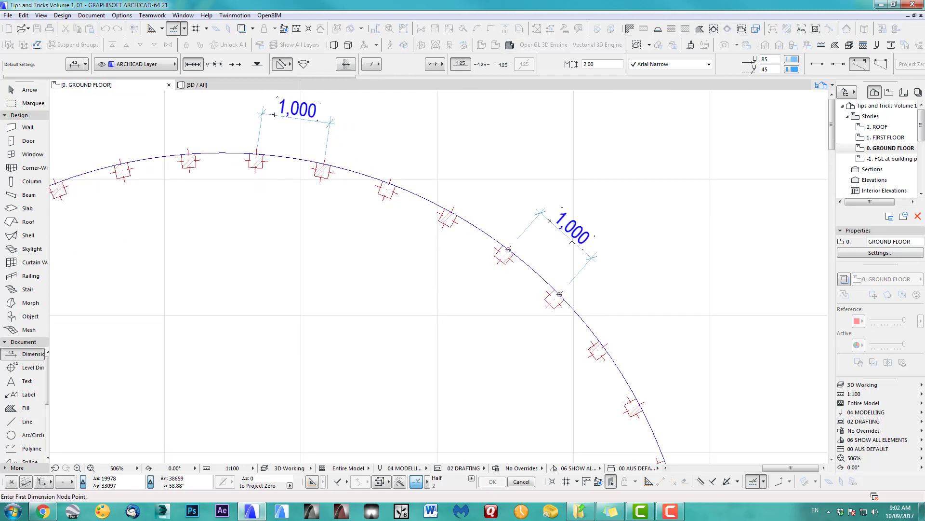
Undo the two spacing dimensions.
scroll(494, 341, down, 6)
middle_drag(494, 340, 514, 274)
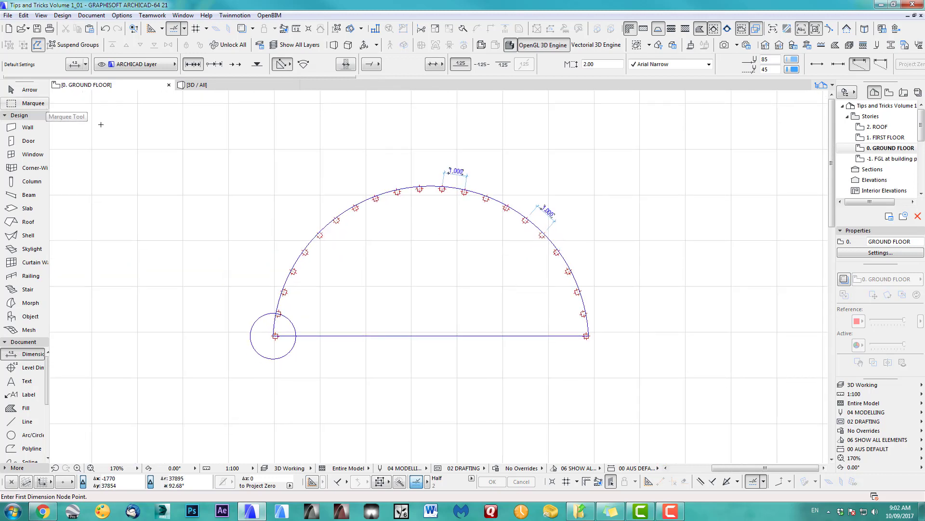
key(ctrl+z)
key(ctrl+z)
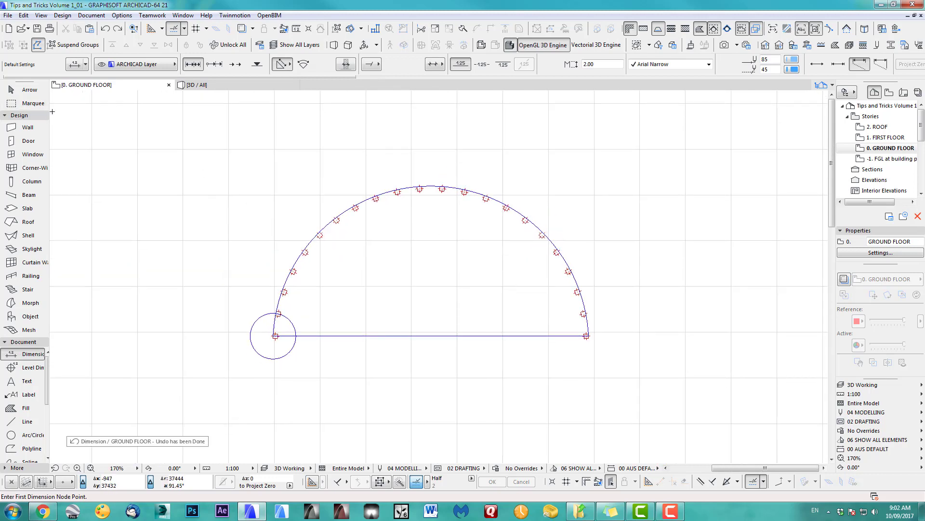
Move all columns with the arc, circle and baseline vertically from the baseline's midpoint onto the building, aligning with the outer wall corner at the curved slab.
click(30, 90)
drag(183, 138, 610, 369)
middle_drag(509, 373, 556, 350)
key(ctrl+d)
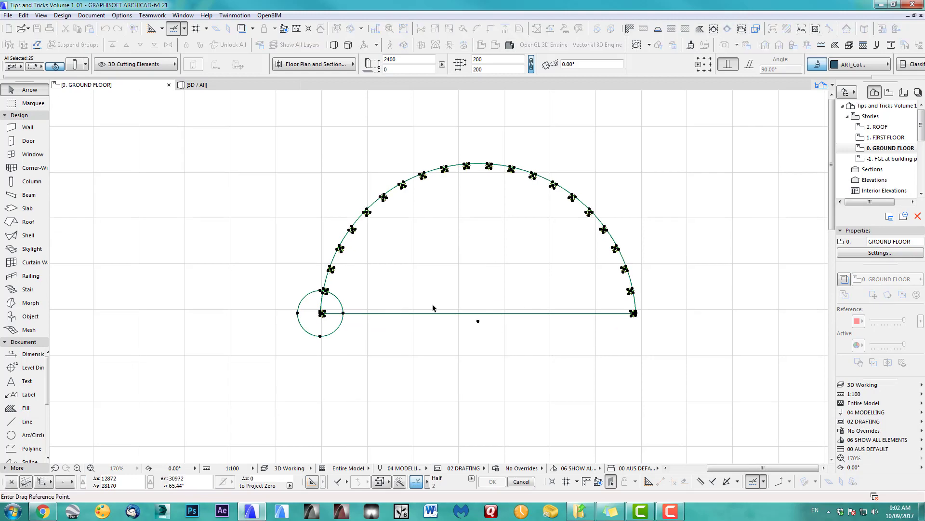
click(478, 314)
scroll(475, 337, down, 3)
scroll(434, 270, up, 4)
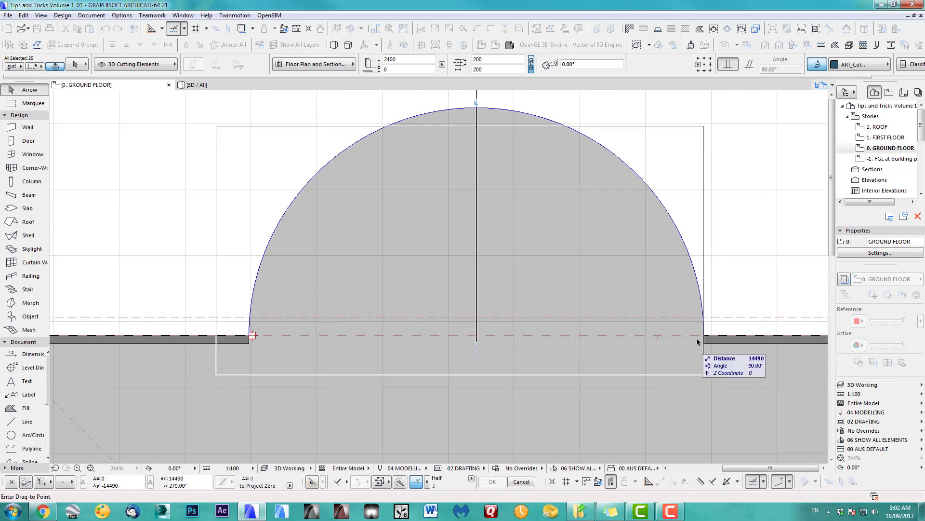
click(708, 339)
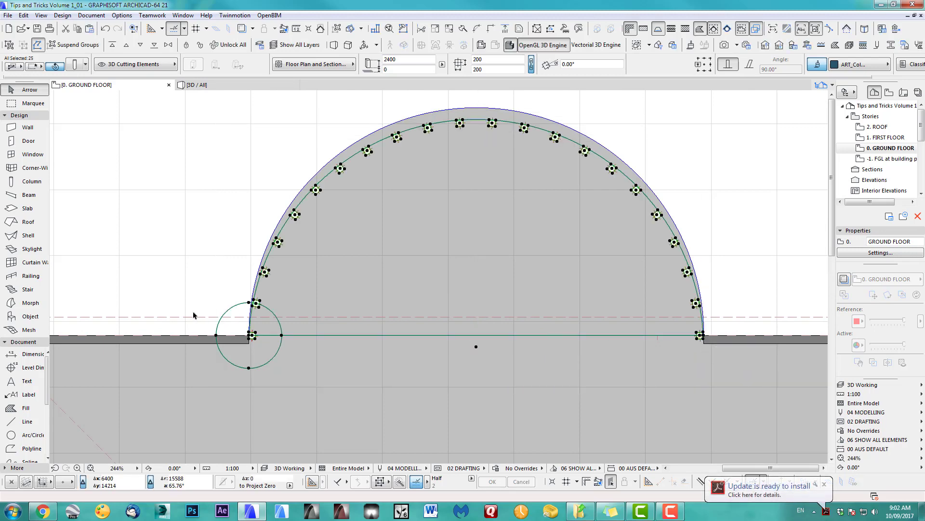
Delete the duplicate column that overlaps the rotated column at the arc's start point.
scroll(233, 332, up, 6)
scroll(277, 369, up, 1)
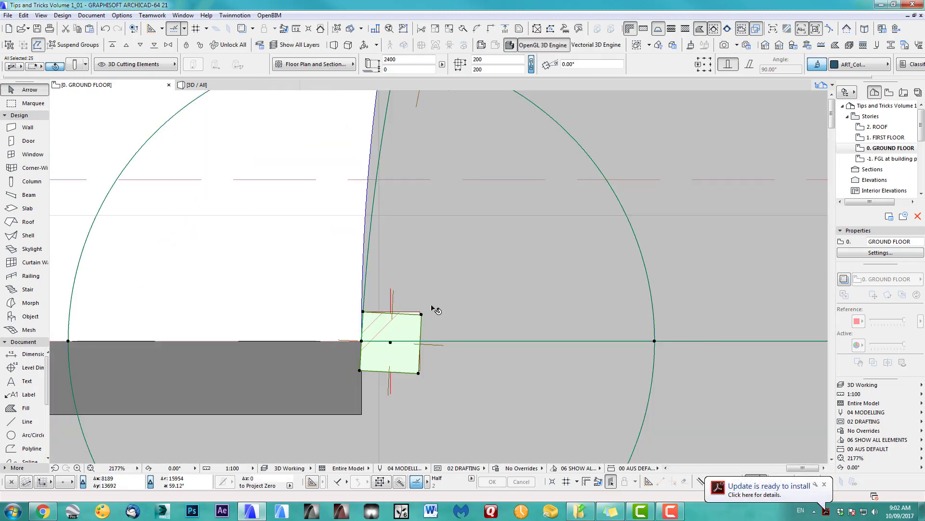
click(420, 313)
click(447, 306)
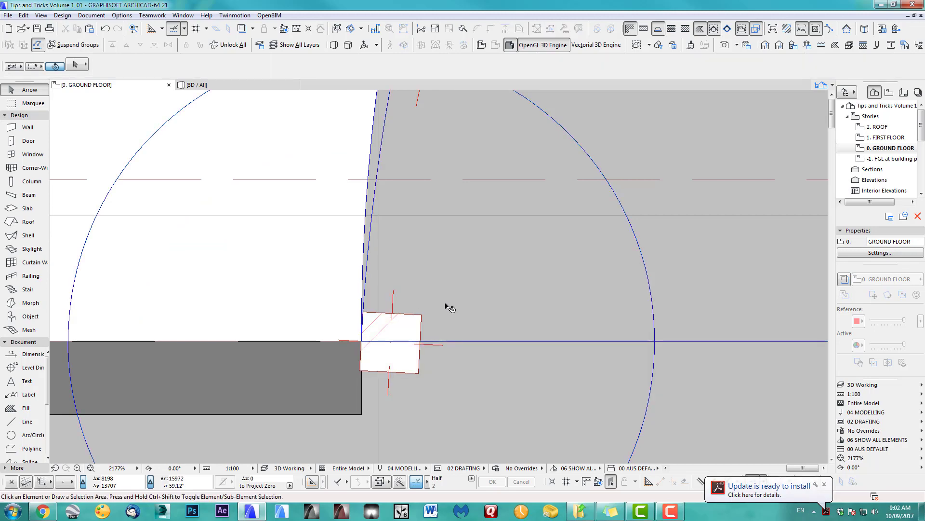
scroll(482, 306, down, 7)
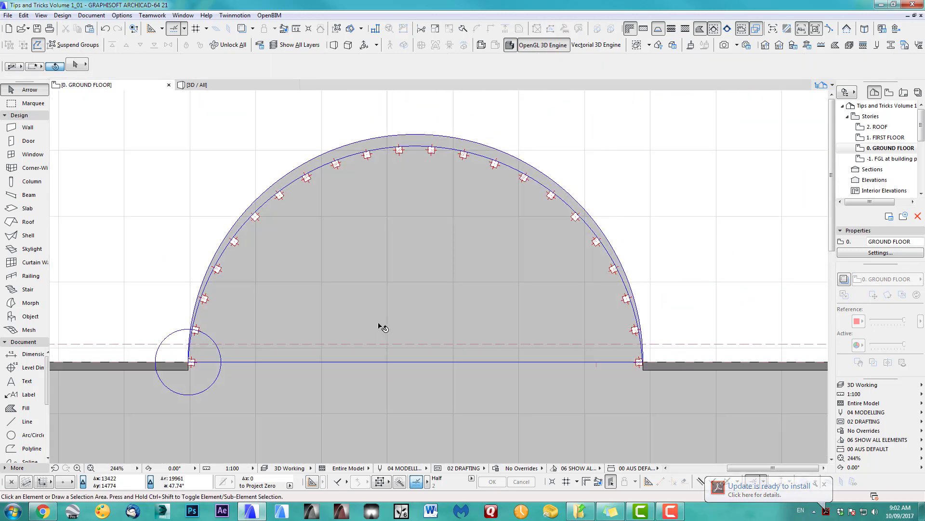
Place an all-stories marquee around the building and examine the columns on the curved slab in 3D.
middle_drag(383, 338, 405, 354)
scroll(475, 262, down, 2)
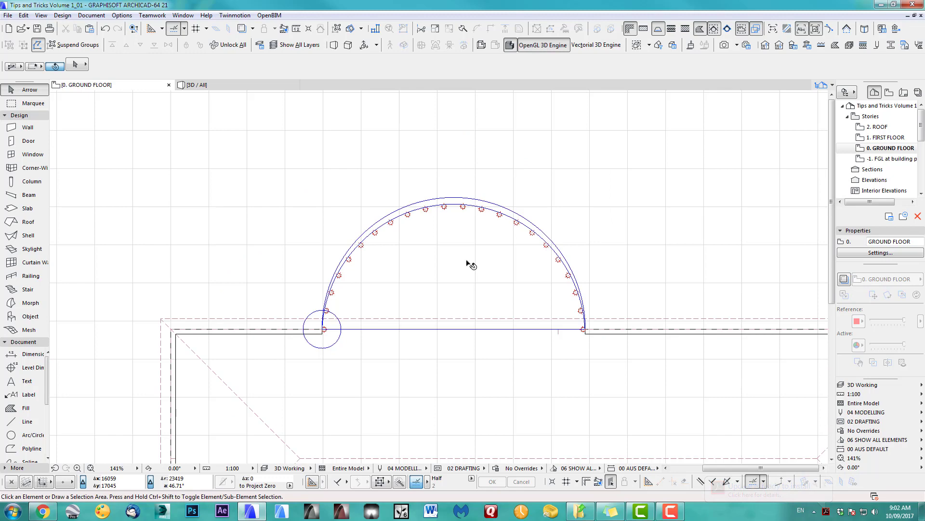
middle_drag(467, 261, 425, 242)
click(25, 107)
scroll(251, 181, down, 2)
click(117, 135)
click(639, 402)
key(F5)
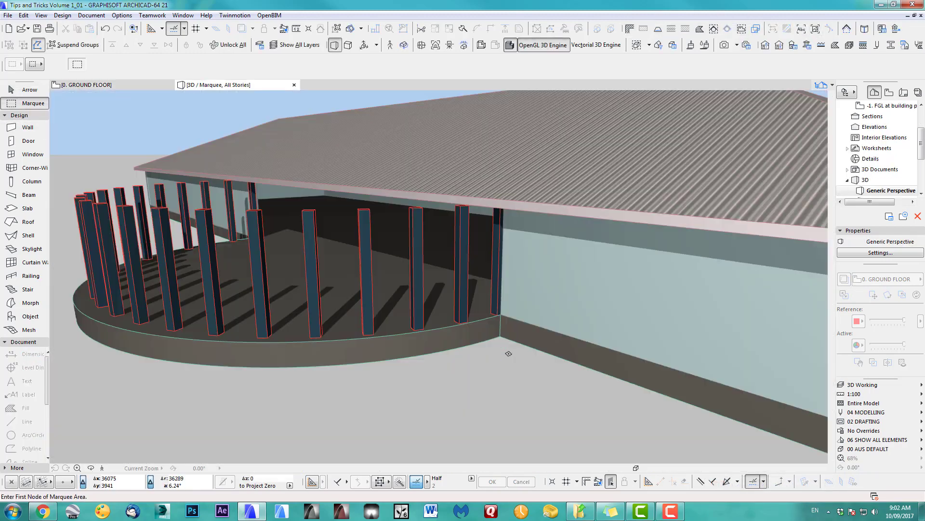
middle_drag(485, 302, 503, 336)
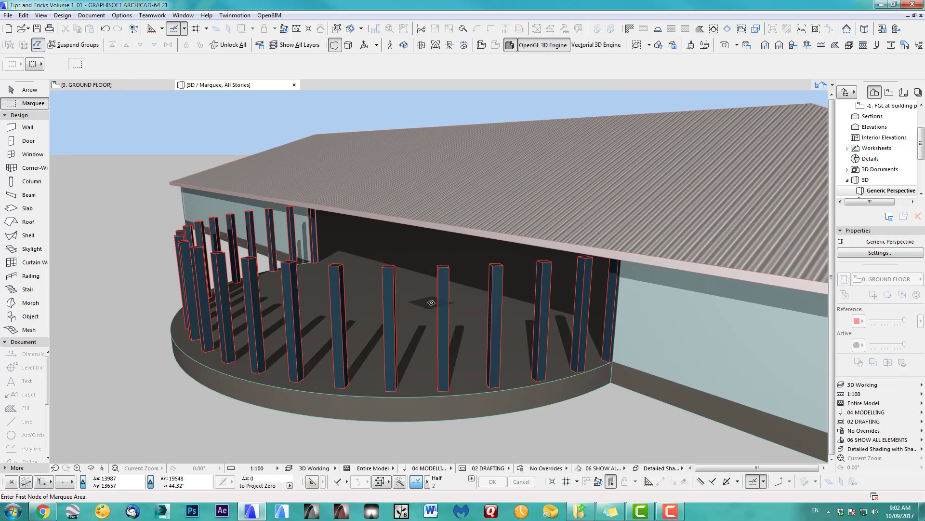
Reshape the curved edge of the slab on the ground floor plan so that it follows the column arc.
key(F2)
scroll(474, 316, up, 3)
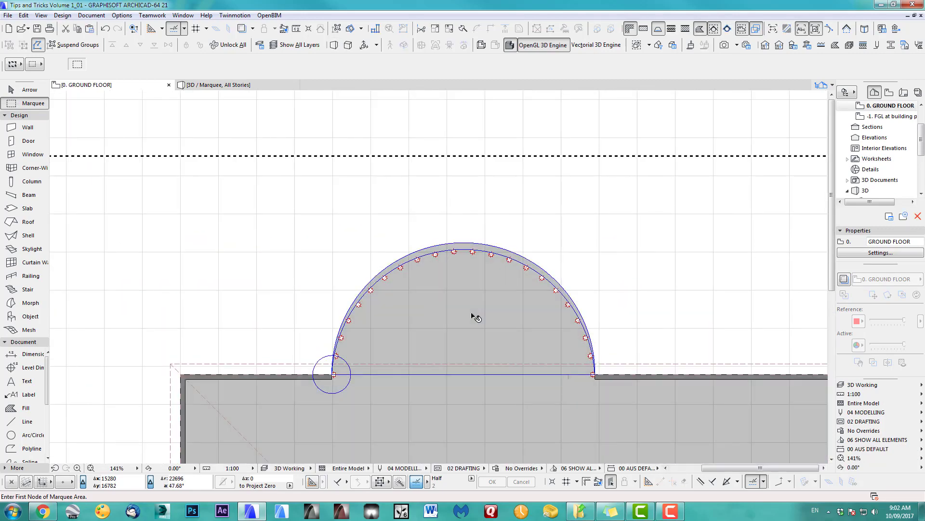
shift+click(473, 316)
scroll(487, 263, up, 4)
click(478, 225)
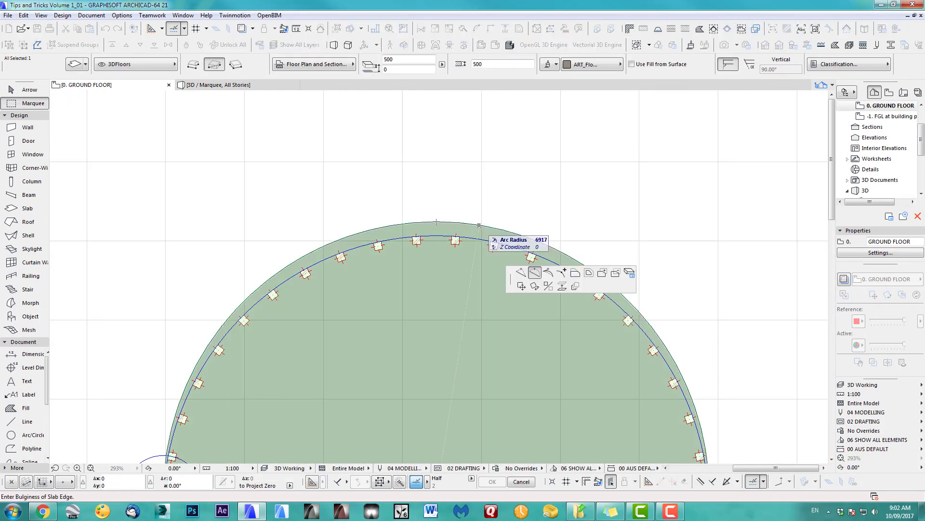
click(474, 237)
key(Escape)
scroll(490, 209, down, 5)
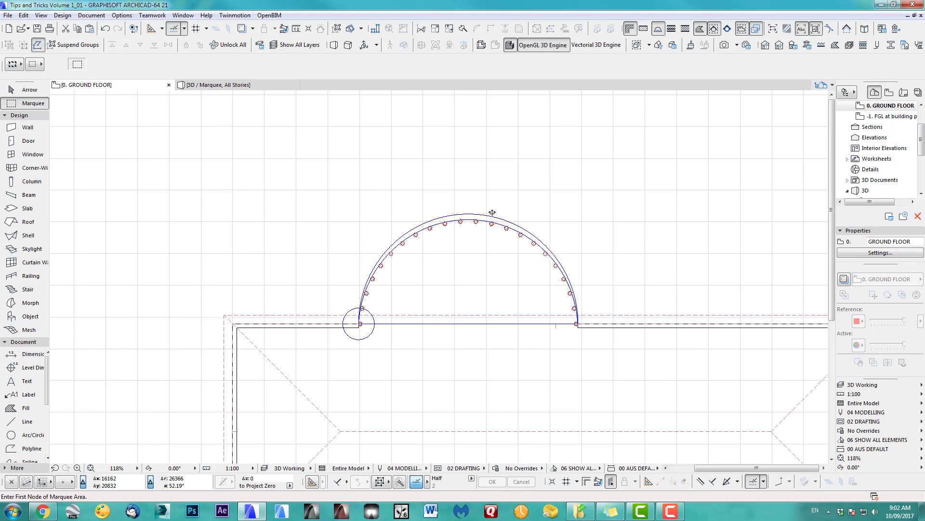
Check the reshaped slab edge against the columns in 3D and return to the ground floor plan.
key(F3)
click(368, 256)
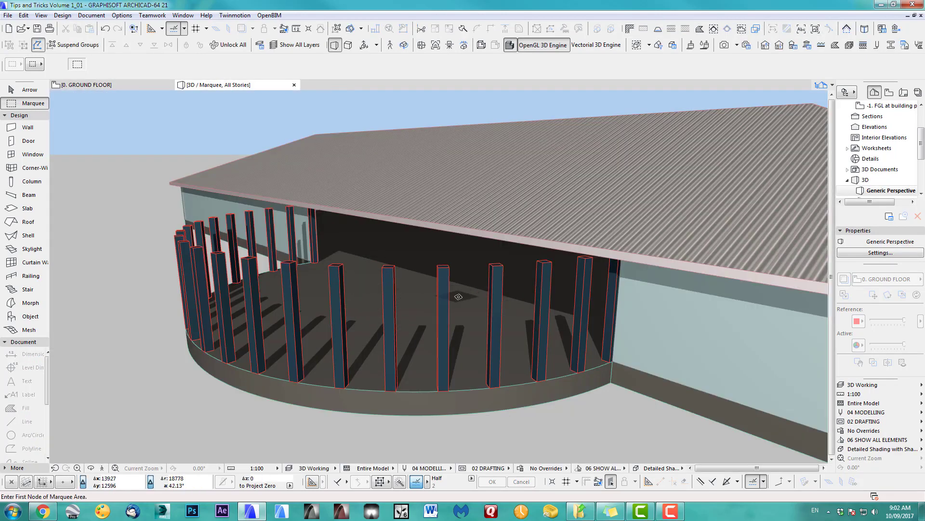
scroll(481, 314, down, 5)
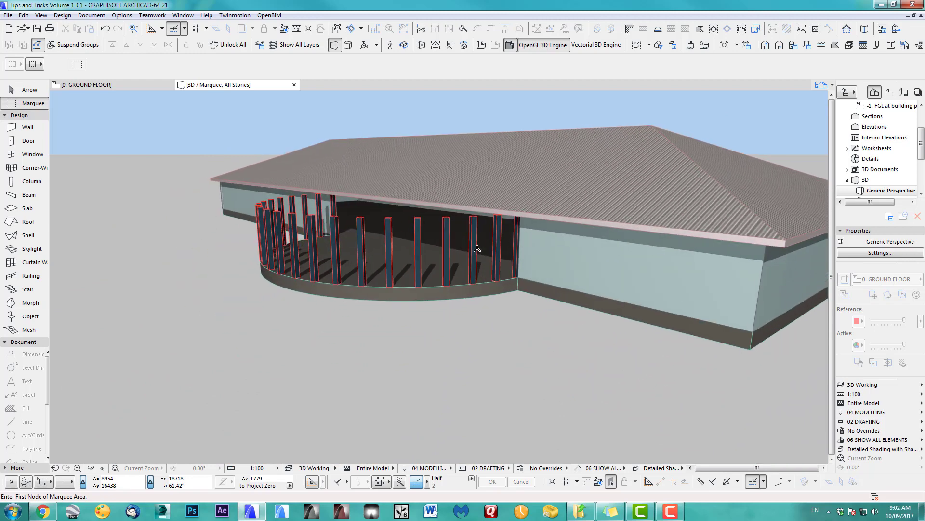
key(F2)
scroll(487, 333, down, 2)
middle_drag(488, 332, 415, 268)
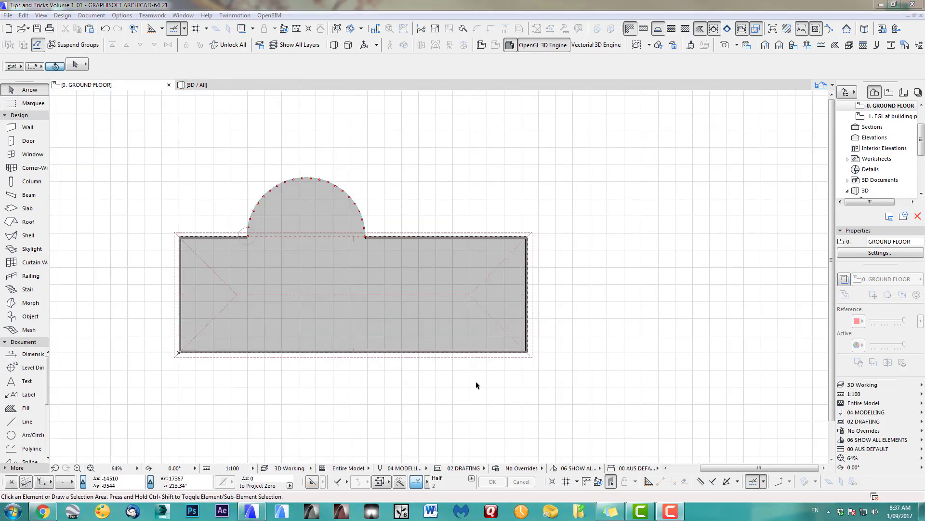
Select the entire building with its columns and move it about 111 m to the right into clear space.
middle_drag(478, 380, 479, 368)
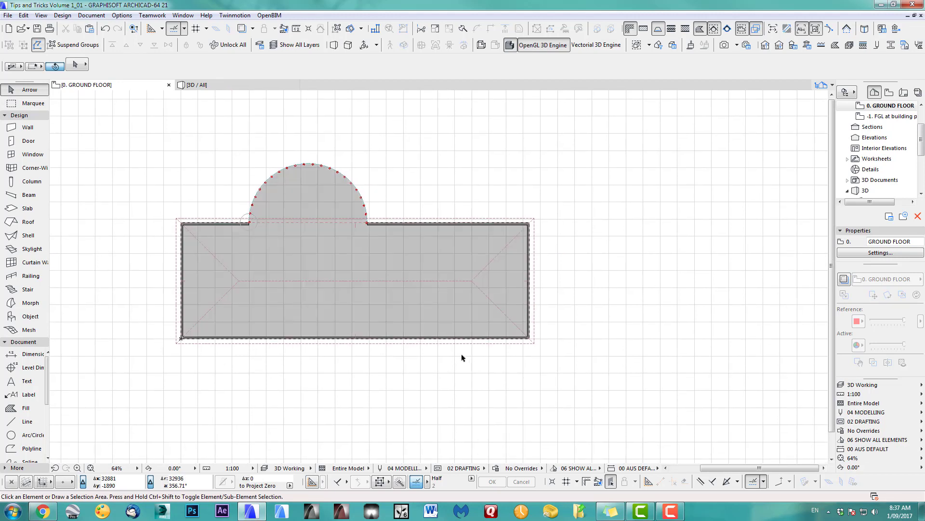
middle_drag(459, 359, 431, 368)
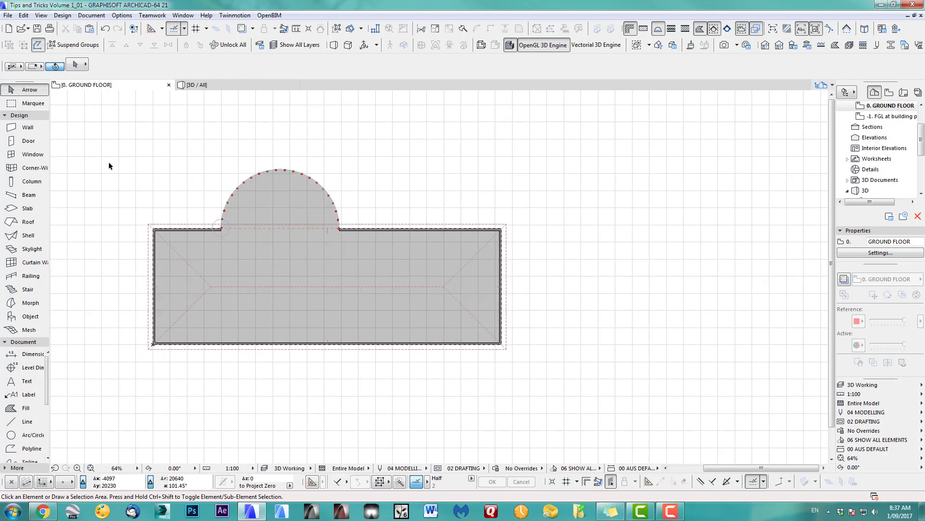
drag(106, 155, 519, 355)
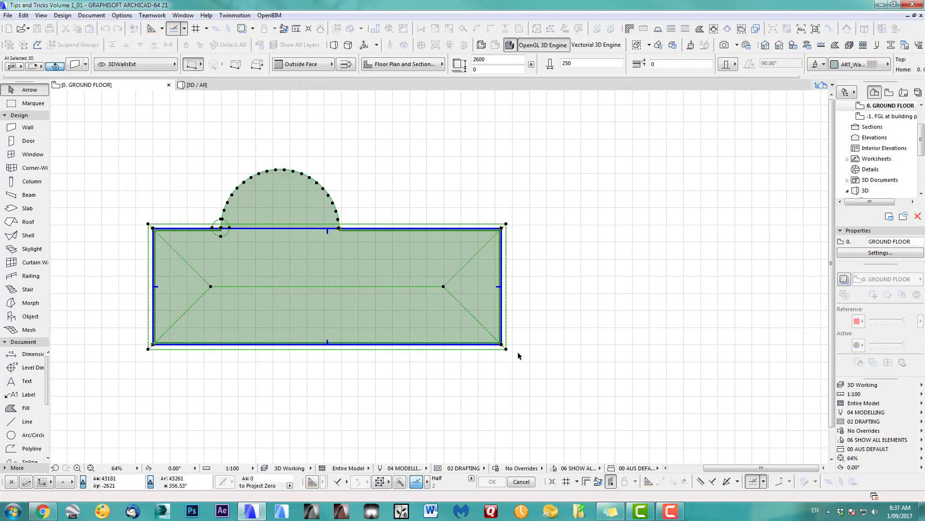
drag(456, 272, 393, 278)
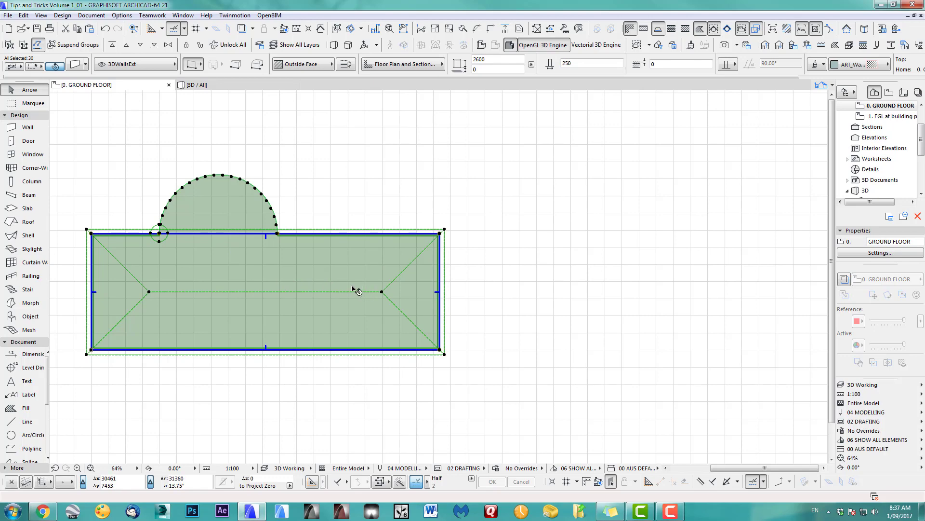
key(ctrl+d)
click(264, 273)
scroll(625, 262, down, 2)
middle_drag(625, 262, 72, 316)
middle_drag(747, 337, 279, 303)
scroll(336, 278, up, 2)
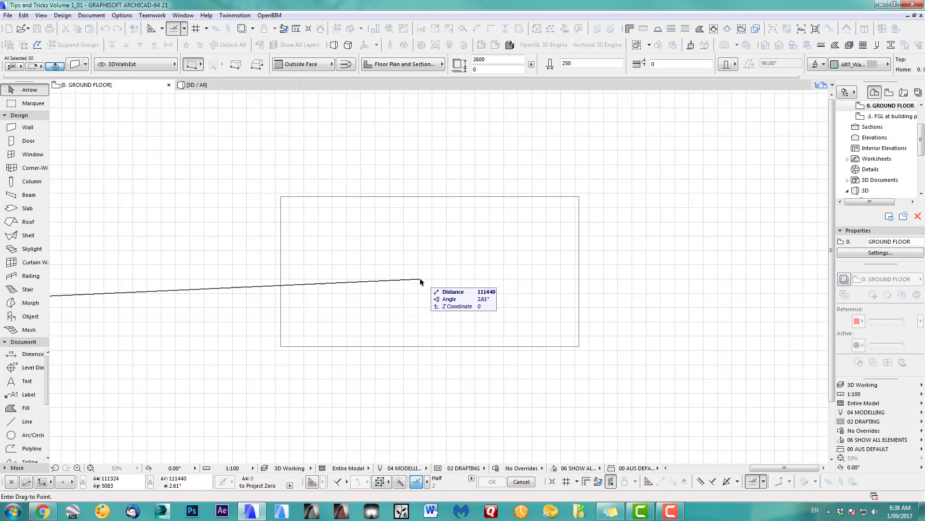
click(427, 292)
scroll(530, 365, up, 3)
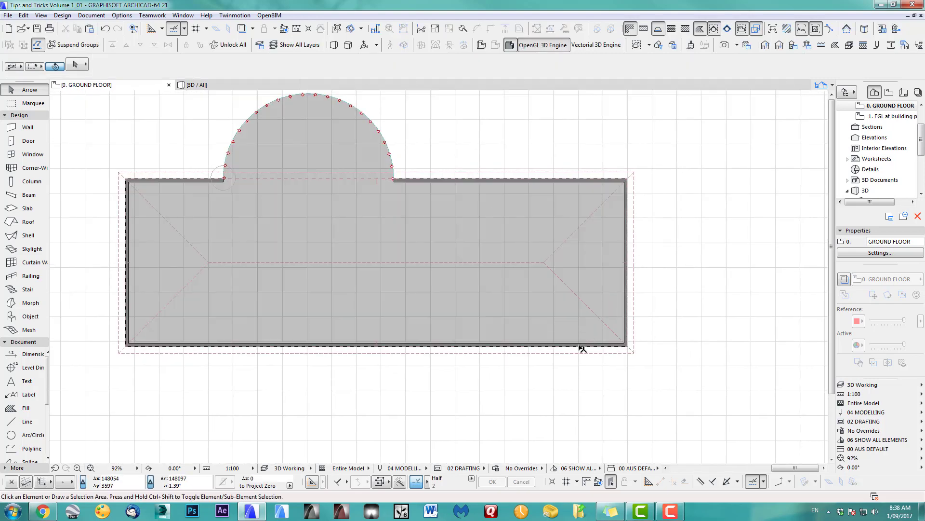
Move the hipped roof about 51.7 m to the right, off the building.
click(581, 346)
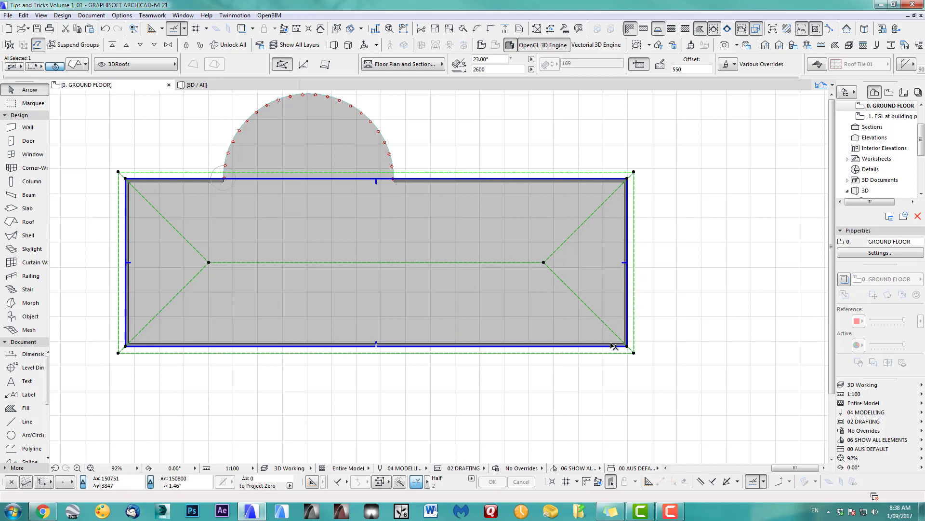
scroll(627, 340, up, 2)
scroll(531, 357, down, 4)
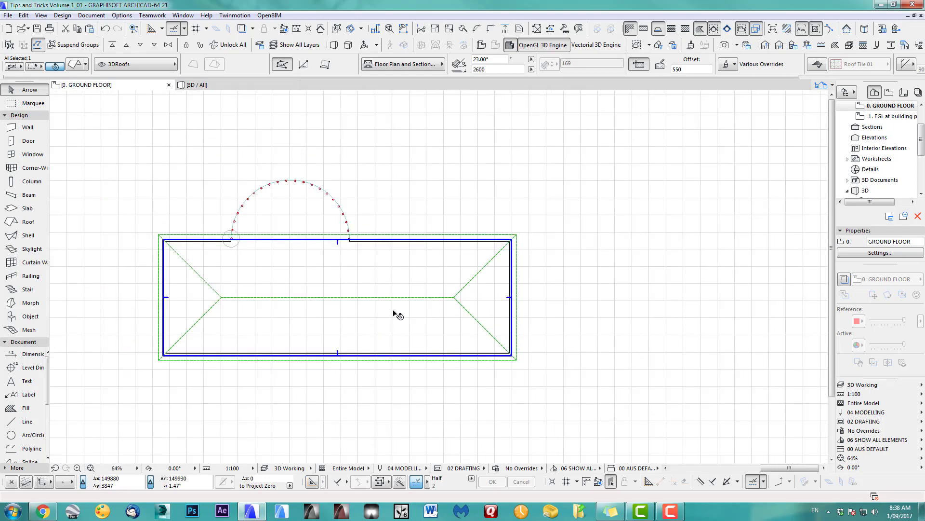
key(ctrl+d)
click(288, 297)
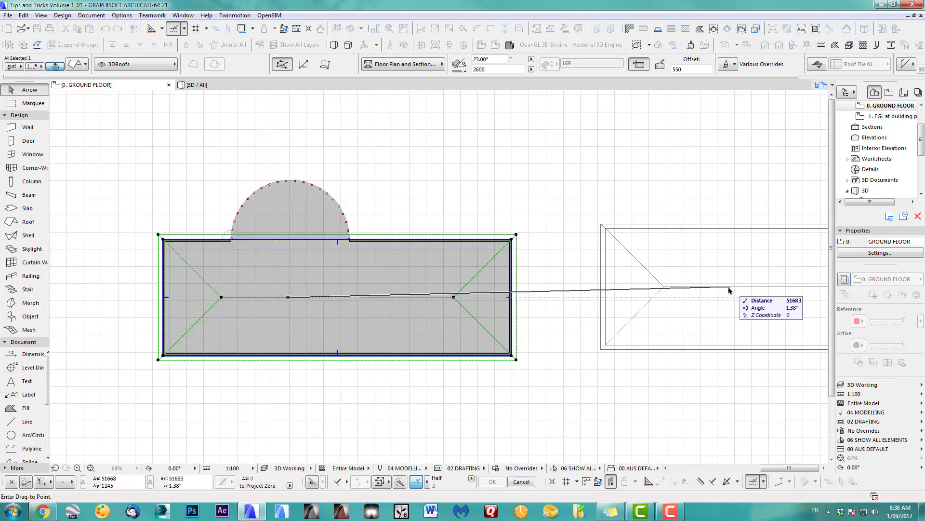
click(729, 290)
key(Escape)
Suspend grouping and insert two nodes on the long straight wall opposite the curved bay.
click(494, 361)
click(494, 360)
scroll(493, 361, up, 1)
click(85, 47)
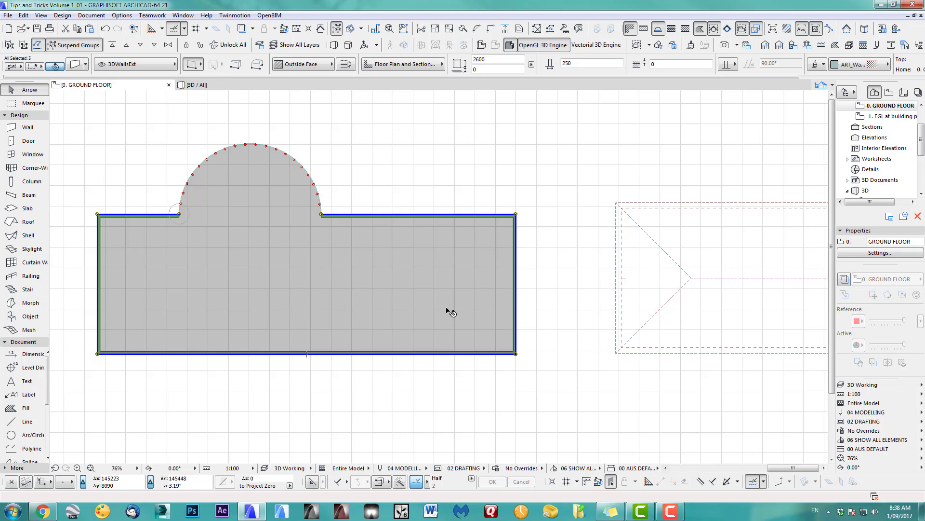
click(448, 355)
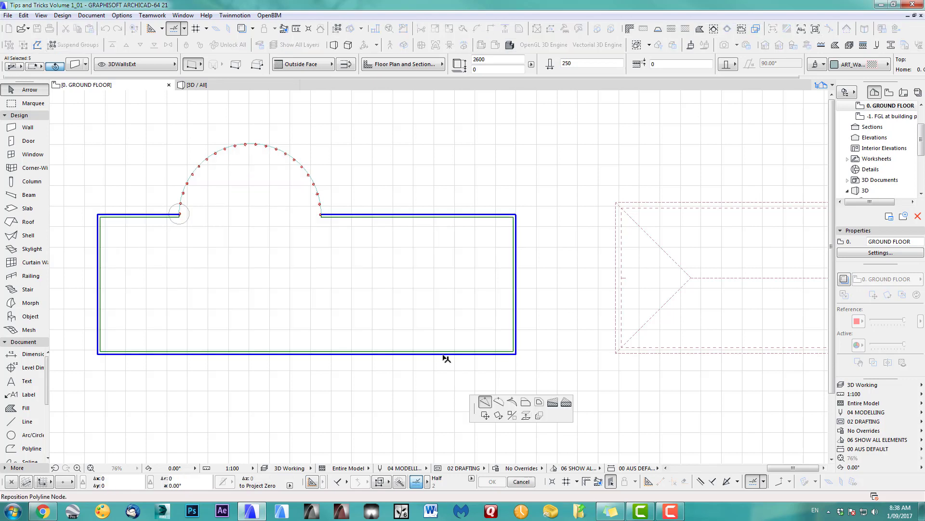
click(444, 353)
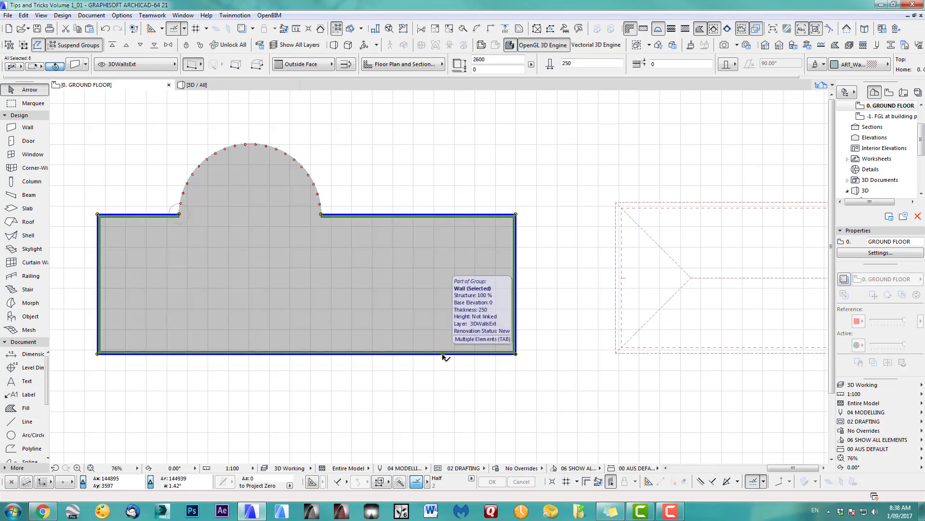
click(302, 355)
click(301, 353)
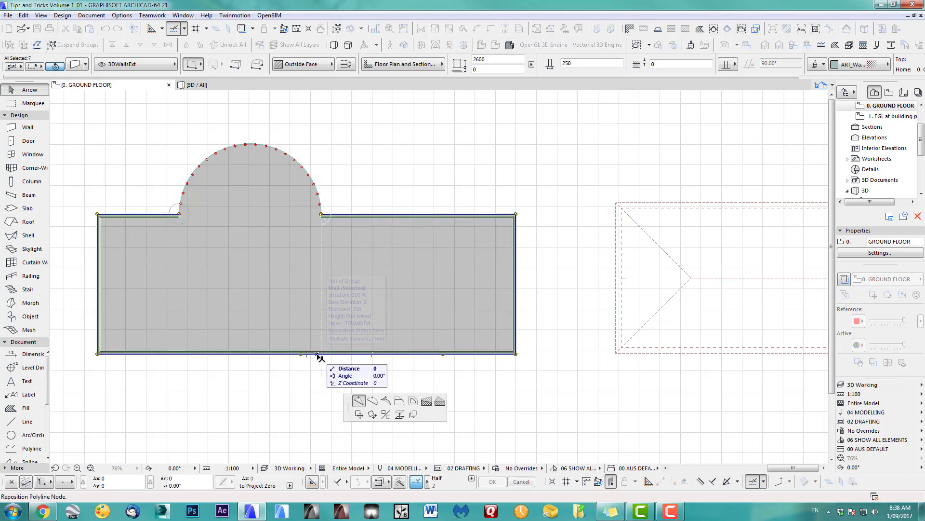
Pull the wall segment between the two new nodes outward to form a rectangular projection about 7.6 m deep.
click(343, 404)
click(300, 426)
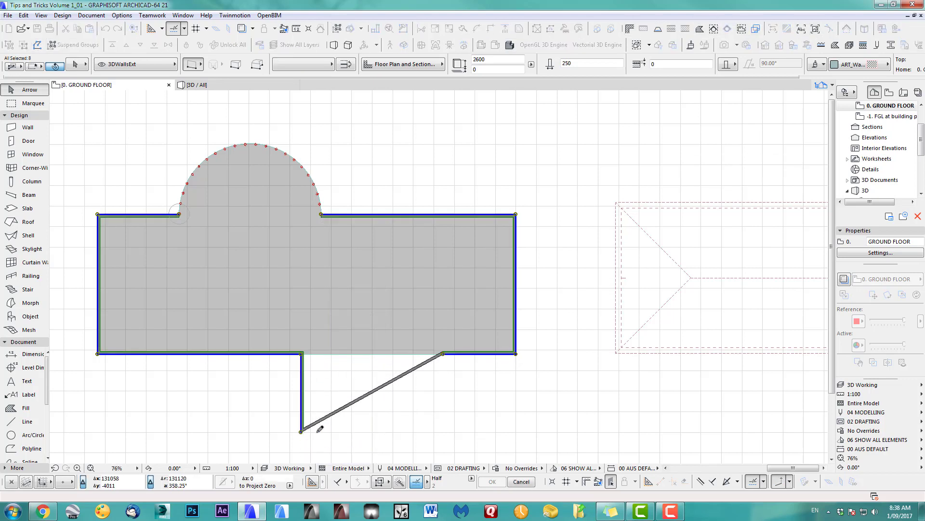
click(371, 392)
click(376, 352)
click(442, 430)
middle_drag(476, 379, 502, 333)
click(502, 332)
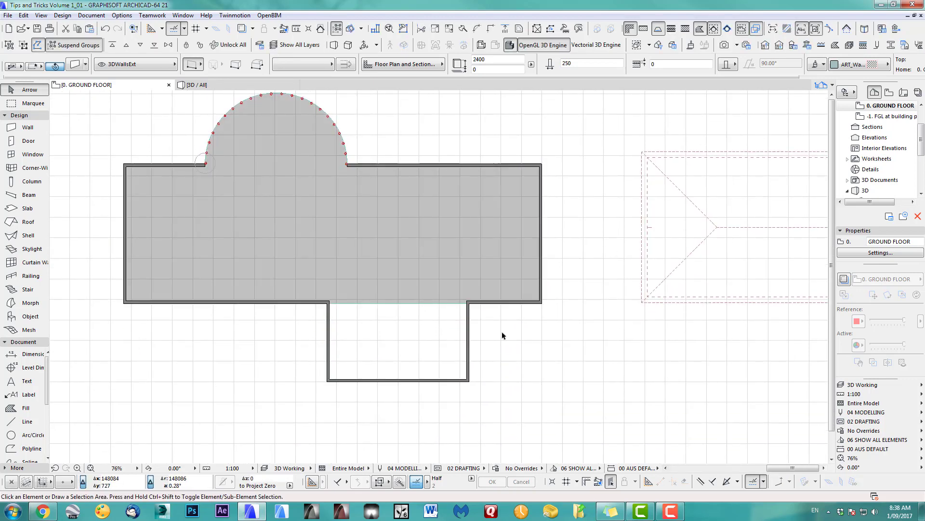
Add slab edge nodes at both wall junctions and offset the edge between them 7607 mm to fill the rectangular projection.
click(455, 305)
click(455, 305)
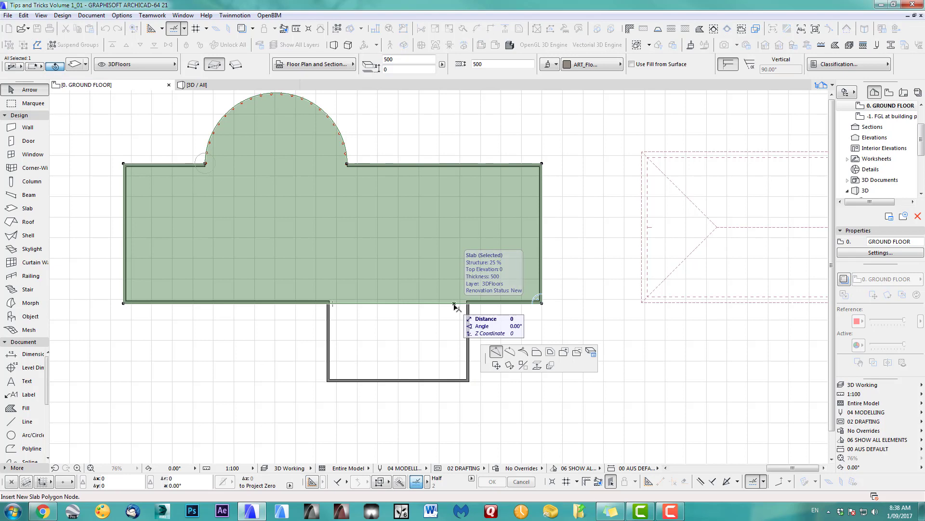
click(469, 303)
click(381, 309)
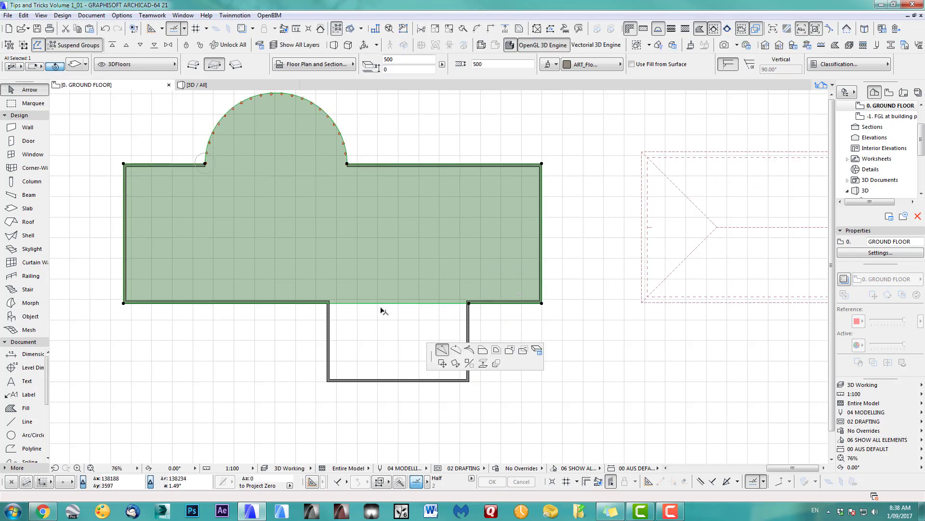
click(350, 302)
middle_drag(351, 305, 417, 344)
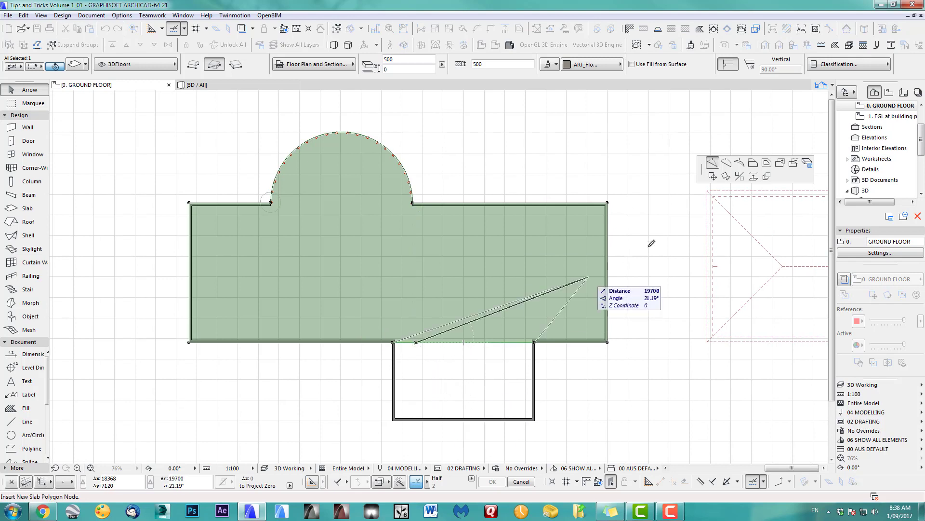
click(753, 163)
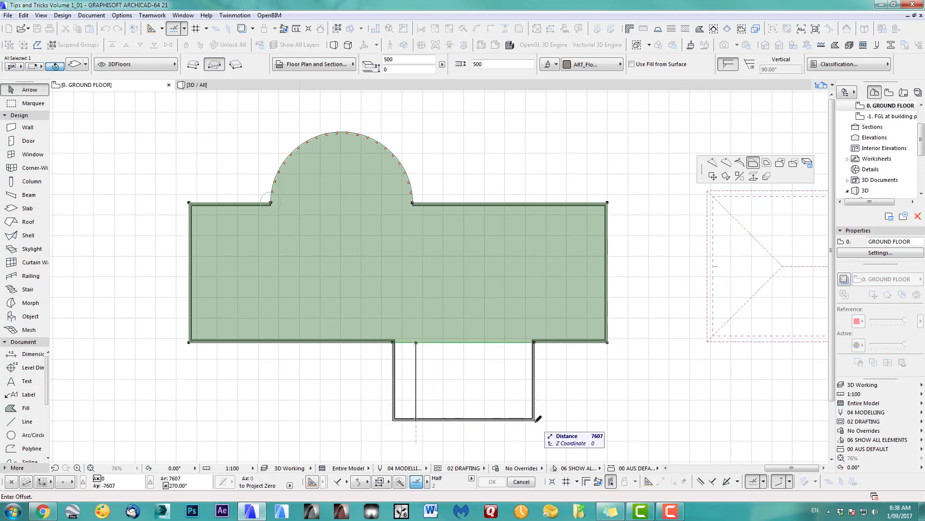
click(539, 420)
scroll(503, 370, down, 1)
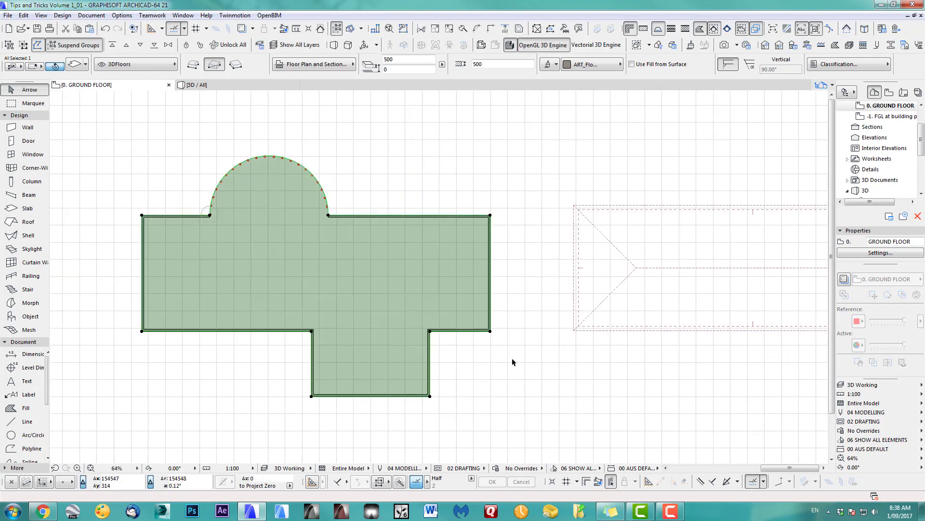
click(541, 352)
Create a hipped roof over the reshaped walls using the moved roof's settings, and delete the old rectangular roof.
alt+click(623, 283)
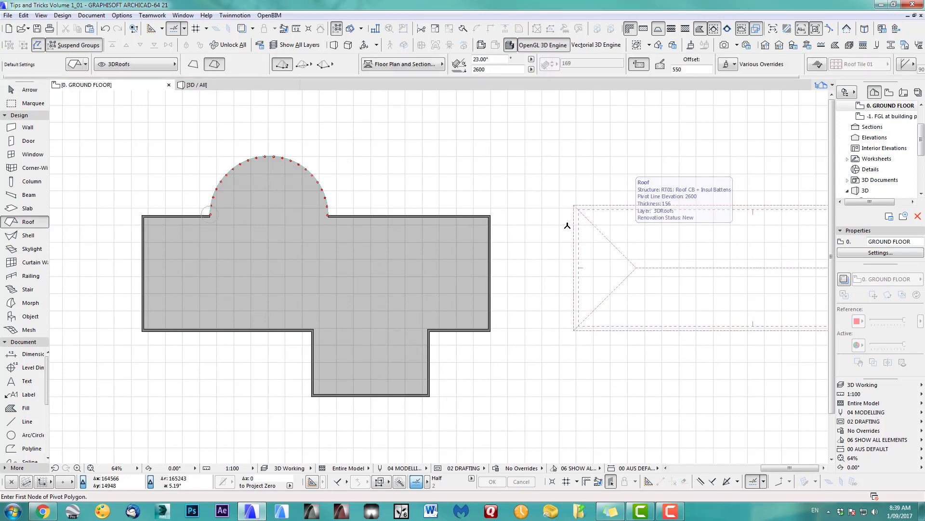
click(331, 398)
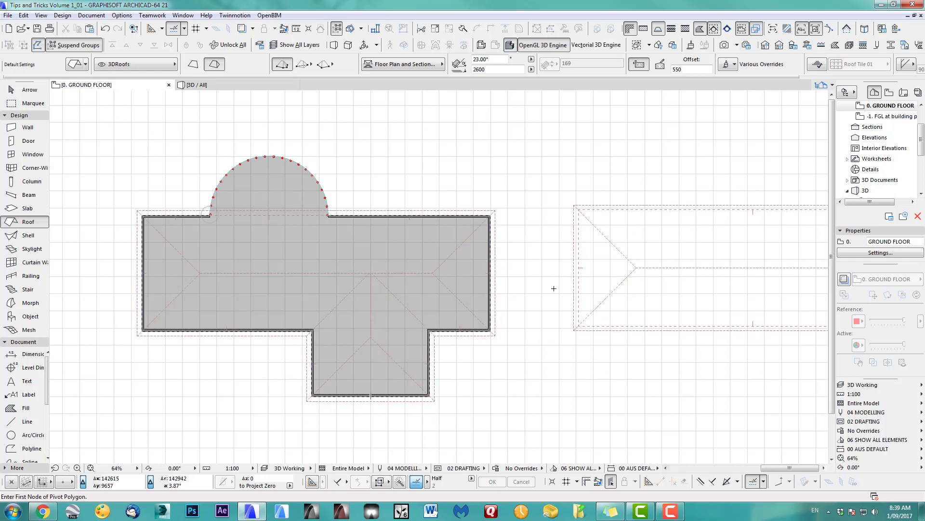
click(26, 90)
click(627, 240)
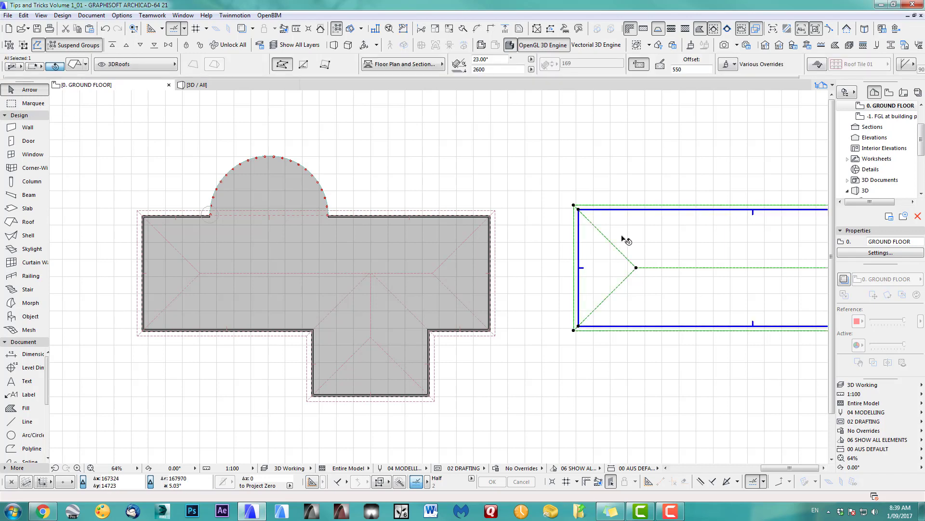
key(Delete)
View the selected building in 3D and return to it on the ground floor plan.
drag(102, 135, 533, 426)
key(F5)
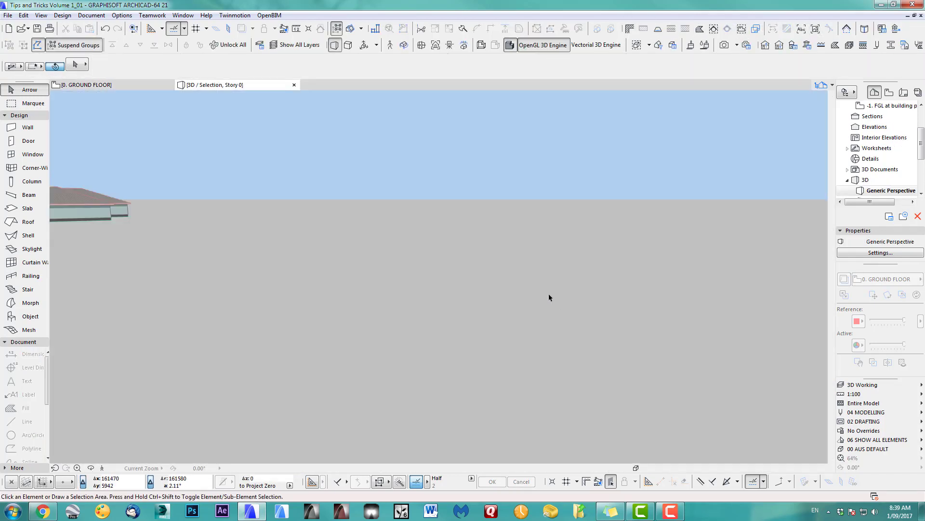
middle_drag(491, 305, 656, 281)
key(F2)
click(531, 292)
scroll(479, 302, down, 3)
scroll(373, 313, down, 3)
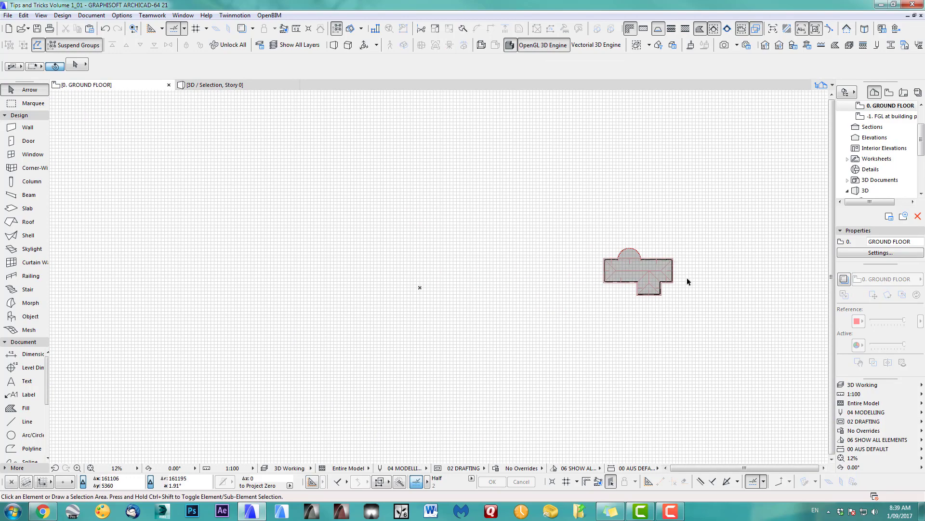
scroll(688, 281, up, 6)
middle_drag(688, 281, 663, 303)
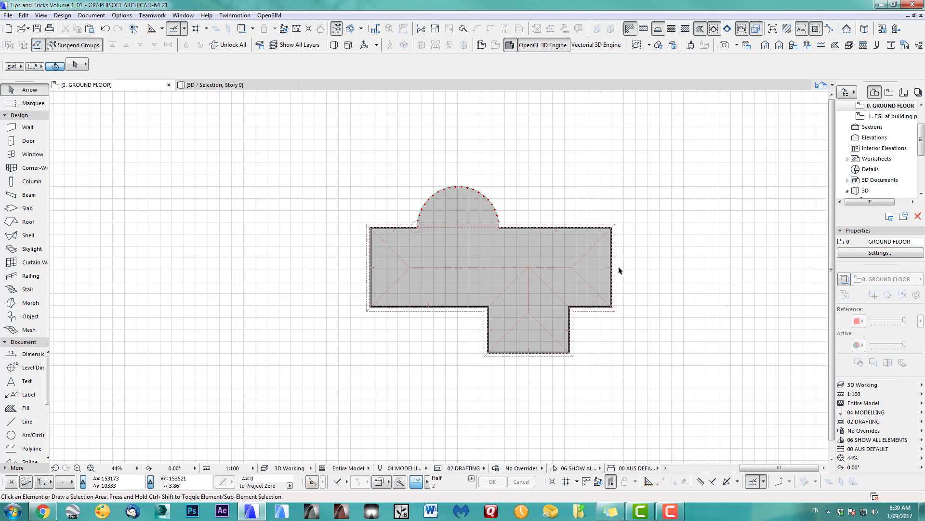
scroll(247, 282, down, 3)
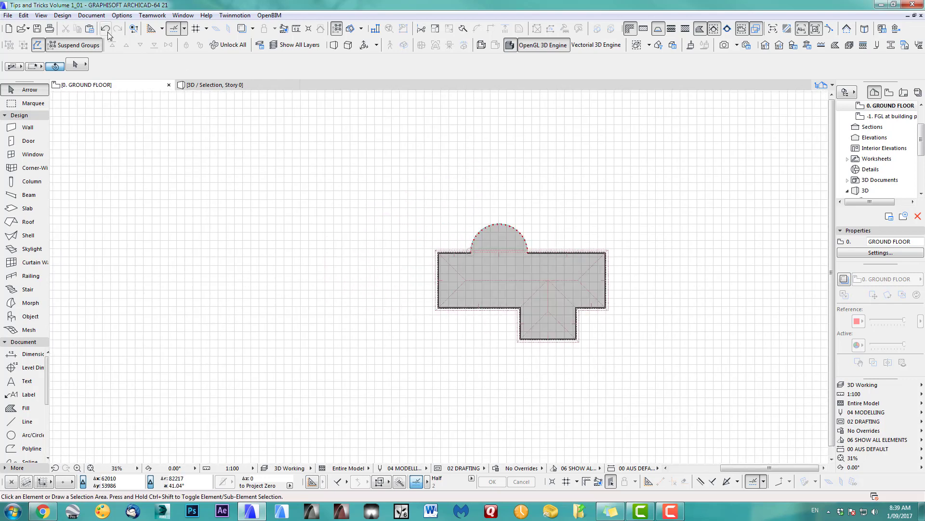
Undo the old roof's deletion and the new roof's creation, and redo both.
click(107, 34)
click(108, 33)
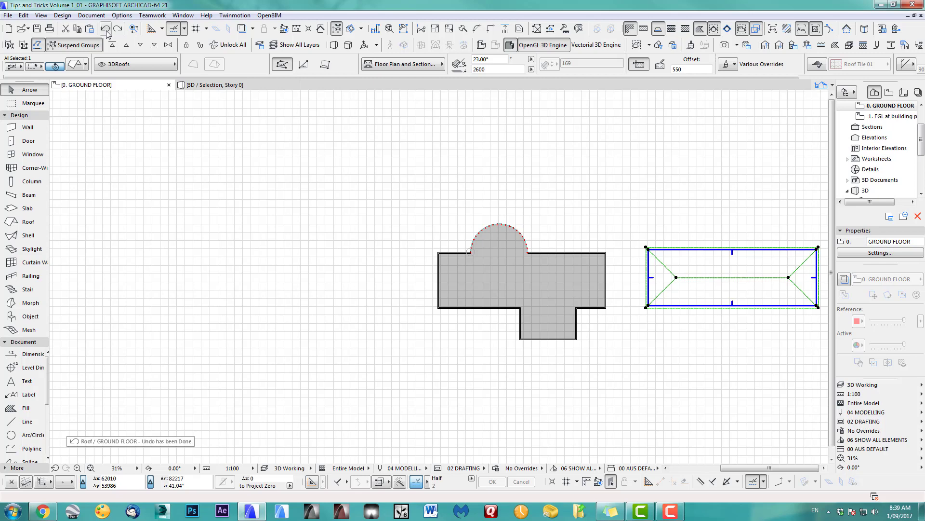
click(115, 32)
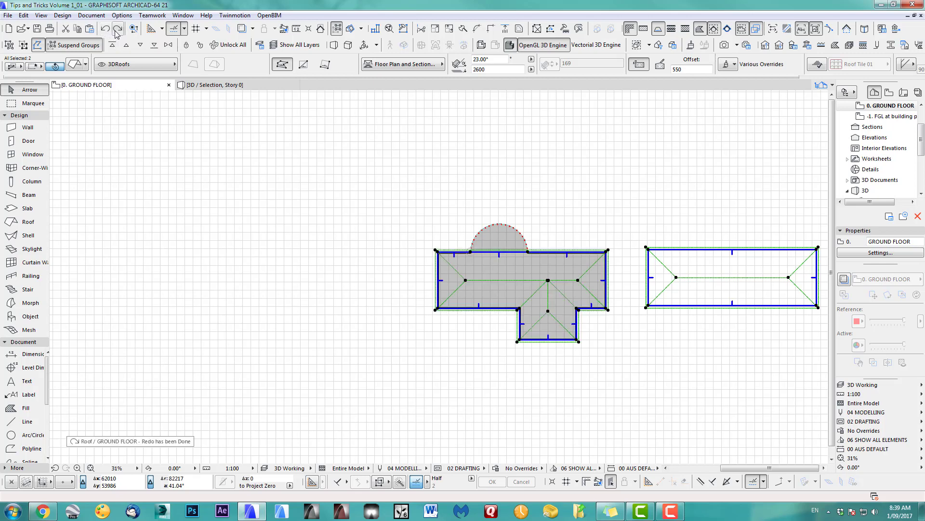
click(115, 32)
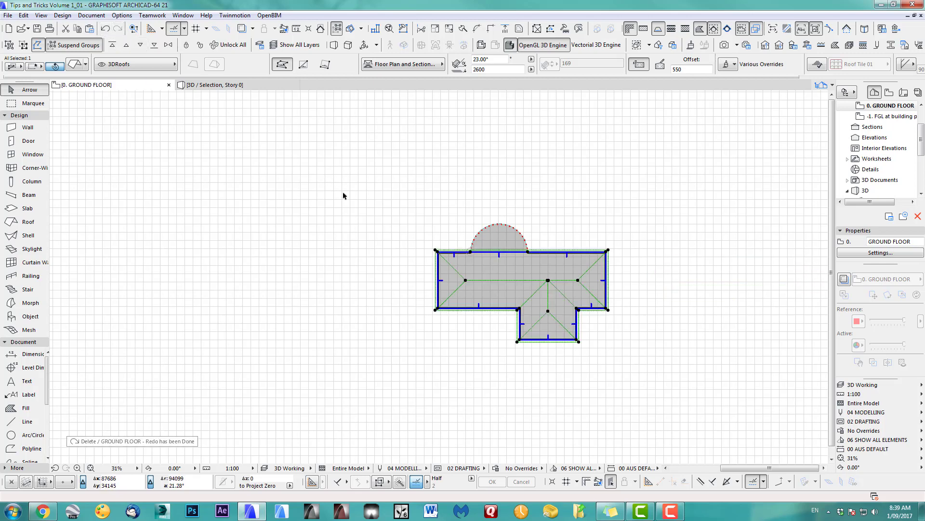
key(Escape)
middle_drag(403, 208, 372, 199)
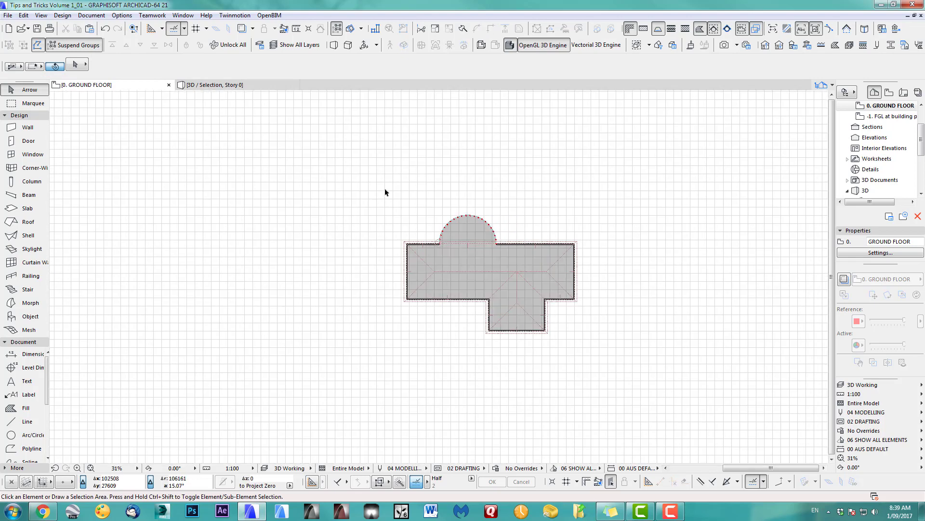
Select the complete T-shaped building with its roof and columns and copy it to the clipboard.
drag(603, 360, 616, 378)
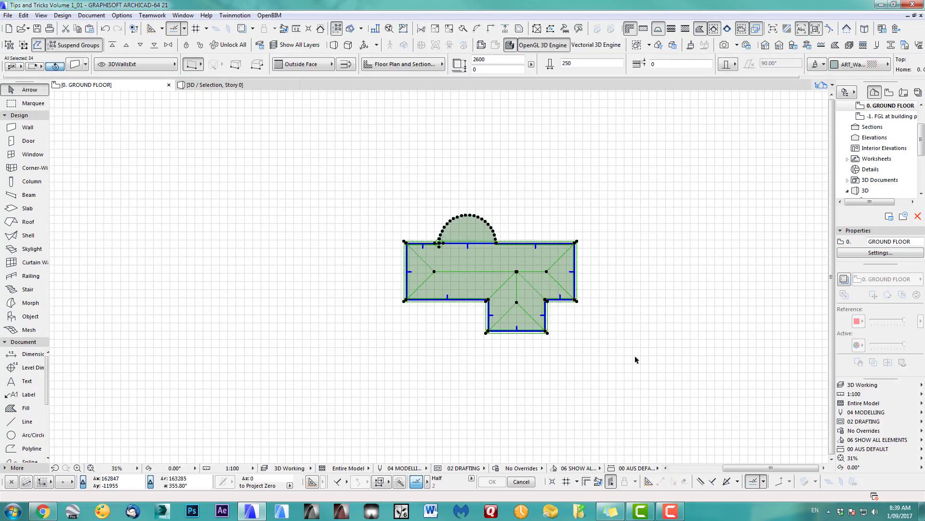
click(41, 15)
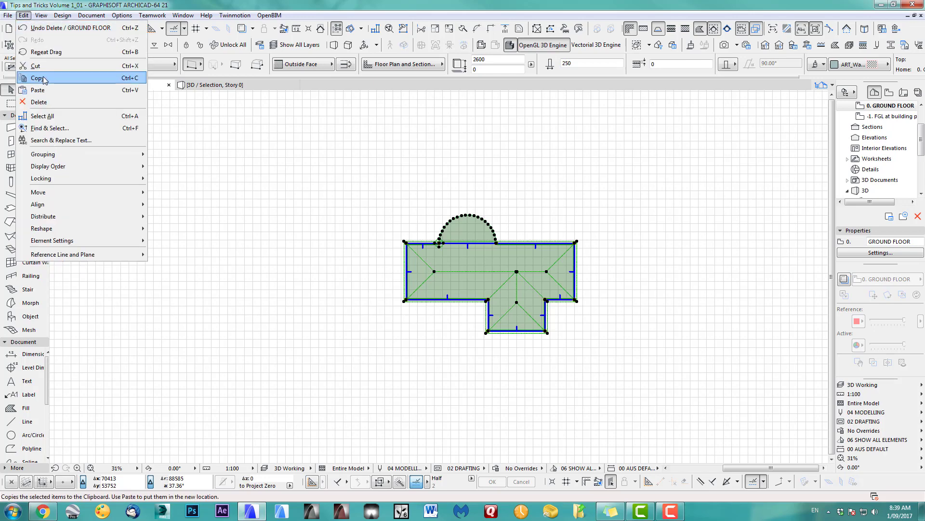
click(46, 78)
scroll(257, 157, down, 3)
middle_drag(275, 158, 424, 190)
key(Escape)
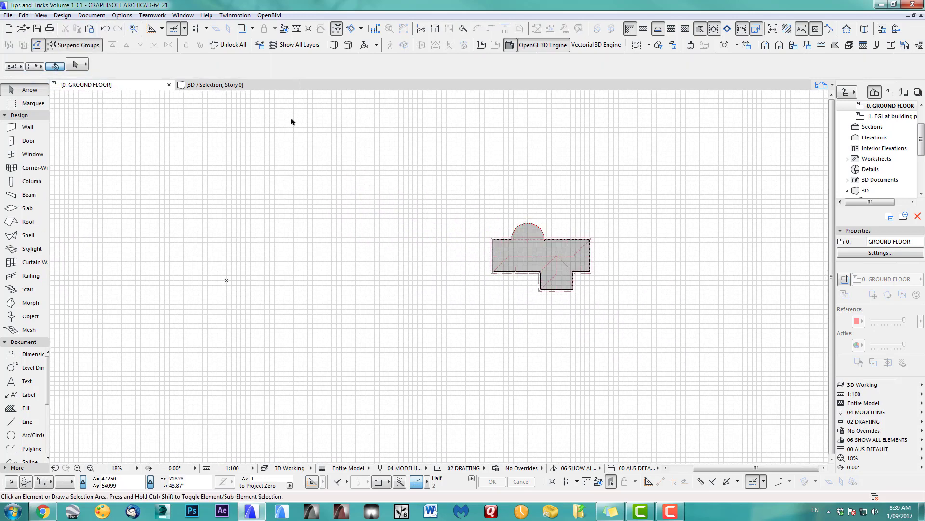
Undo the roof, slab and wall edits and the building move back to the rectangular building in its original position.
click(105, 30)
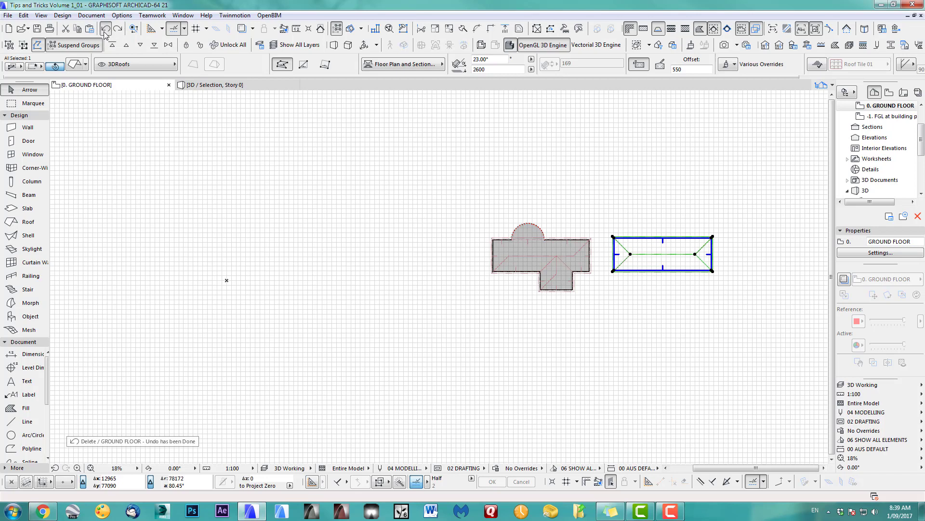
click(105, 30)
click(105, 30)
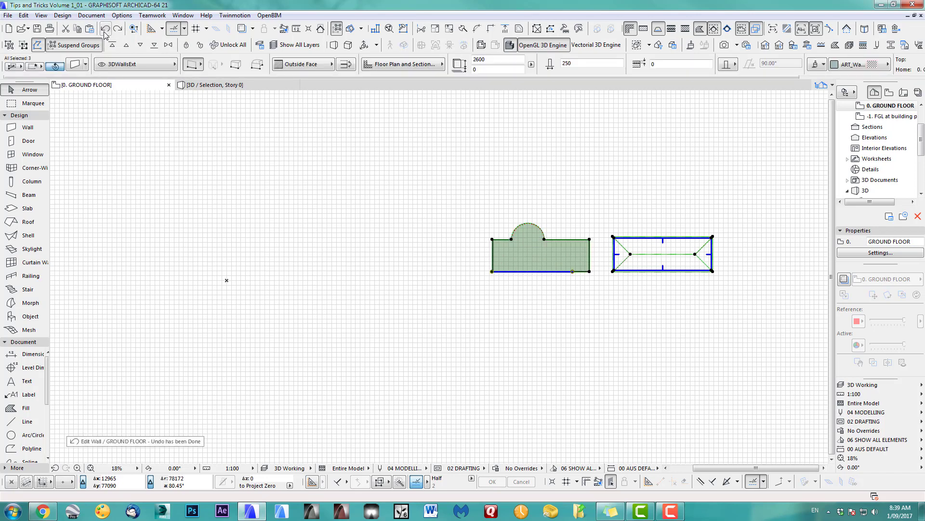
click(105, 30)
click(105, 30)
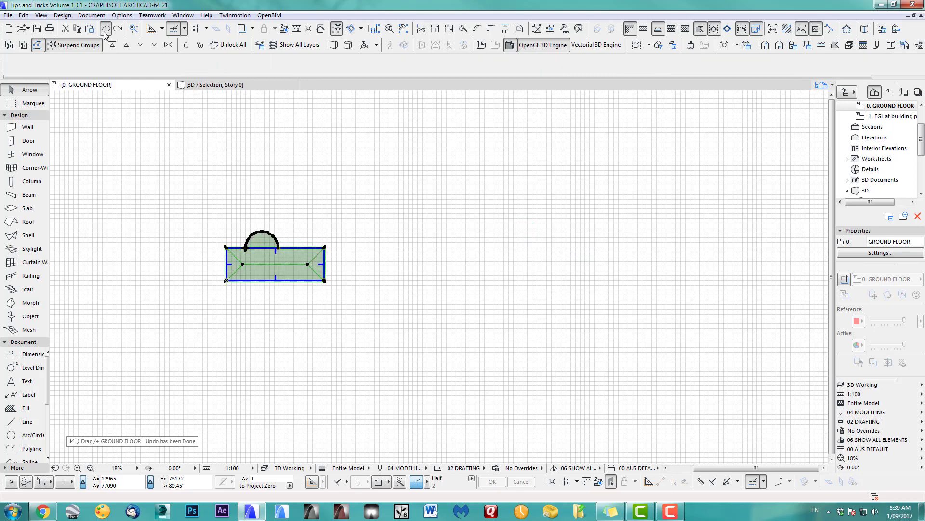
click(324, 183)
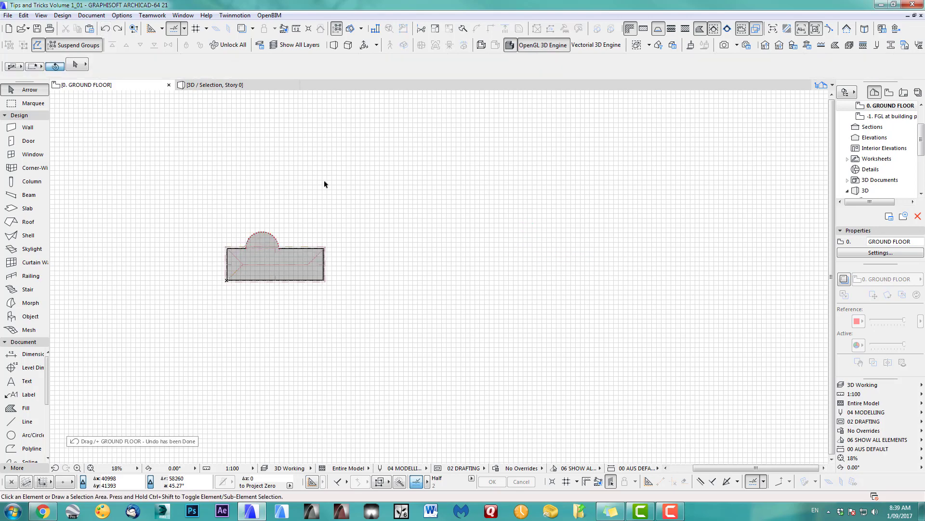
Paste the copied T-shaped building at its copied location beside the original one.
click(24, 16)
click(45, 88)
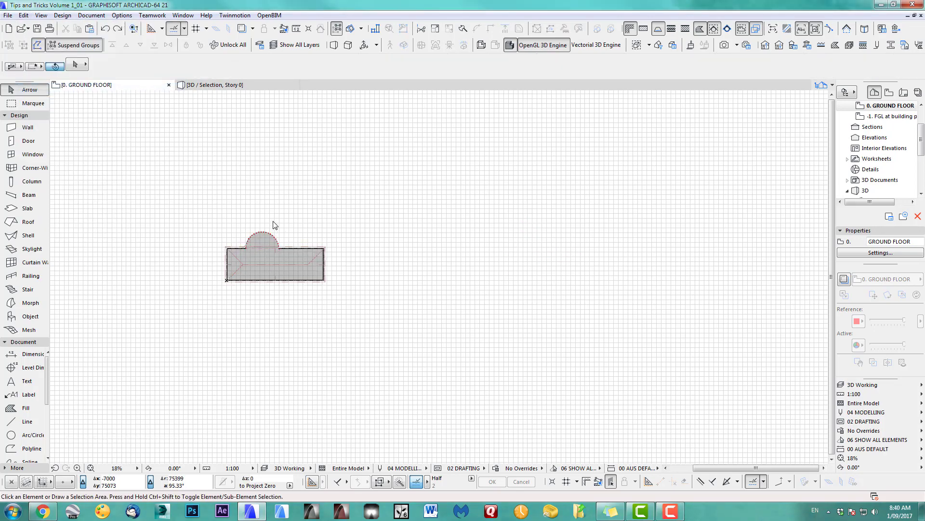
click(435, 314)
Examine the original and modified buildings together in 3D.
key(F5)
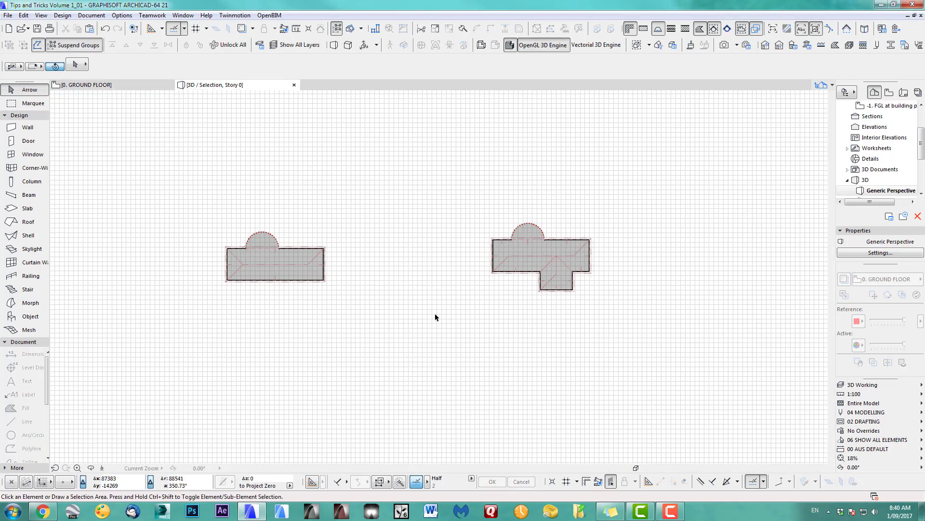
scroll(377, 300, down, 3)
mouse_move(390, 302)
middle_down()
mouse_move(252, 306)
mouse_move(385, 296)
middle_up()
drag(306, 311, 569, 247)
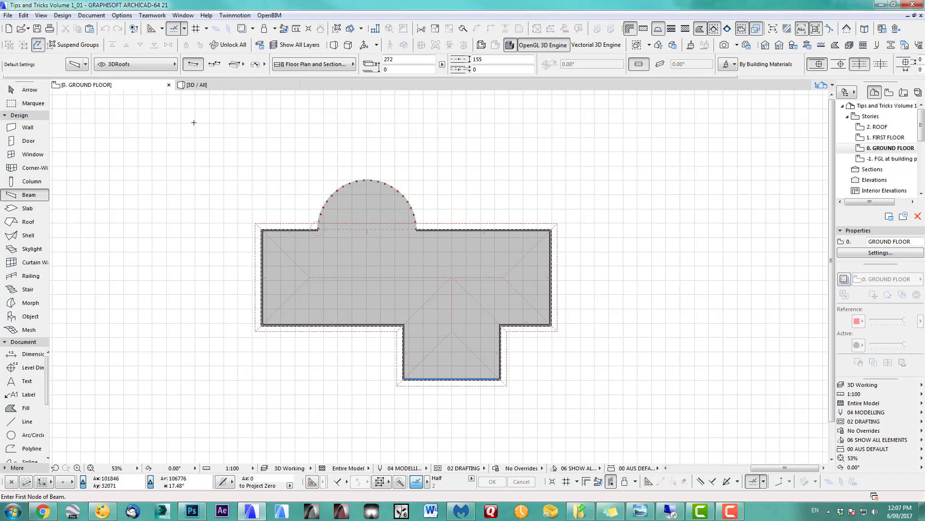
Enclose the T-shaped building in a marquee on the ground floor plan and show the marquee area in 3D.
click(32, 103)
click(195, 131)
click(609, 395)
key(F5)
scroll(356, 203, up, 3)
mouse_move(328, 207)
middle_down()
mouse_move(424, 240)
mouse_move(438, 224)
mouse_move(337, 194)
middle_up()
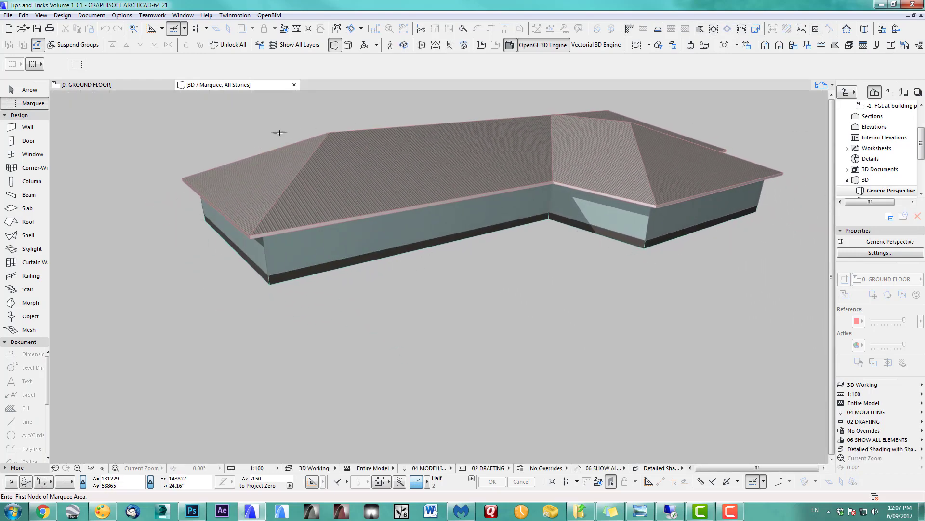
Return to the ground floor plan and review the Gutter 21 object and neighbouring gutter objects in the default object settings.
key(F2)
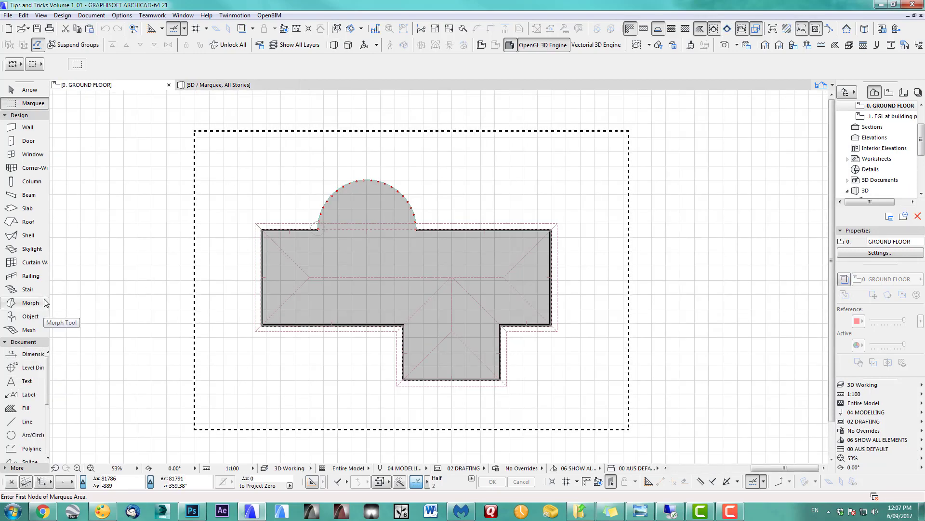
double_click(29, 320)
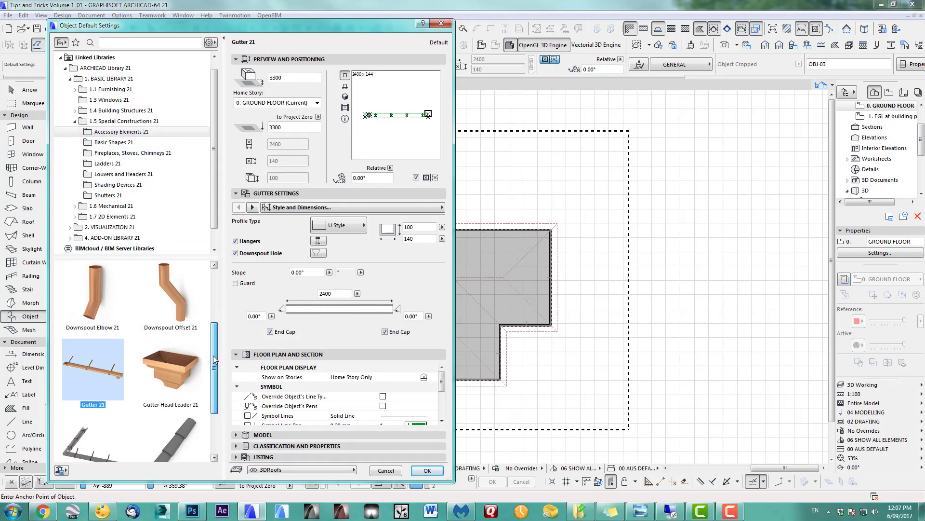
scroll(213, 359, down, 1)
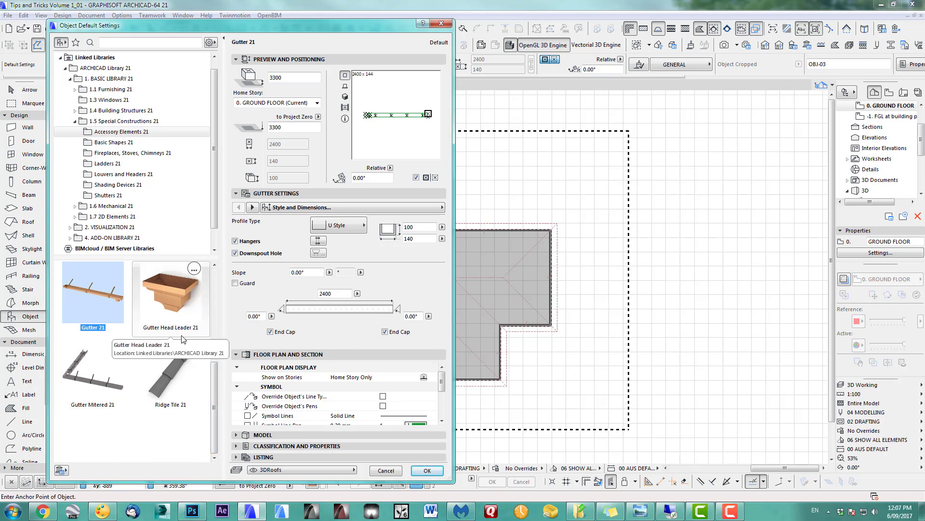
click(427, 471)
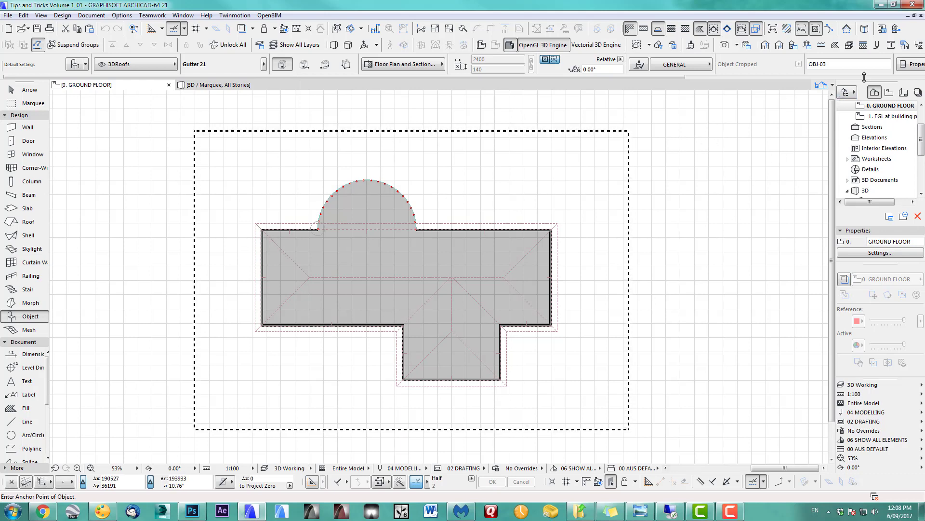
Examine the fascia and gutter components of the Gutter and Fascia profile in the profile editor, including their surface overrides.
click(891, 45)
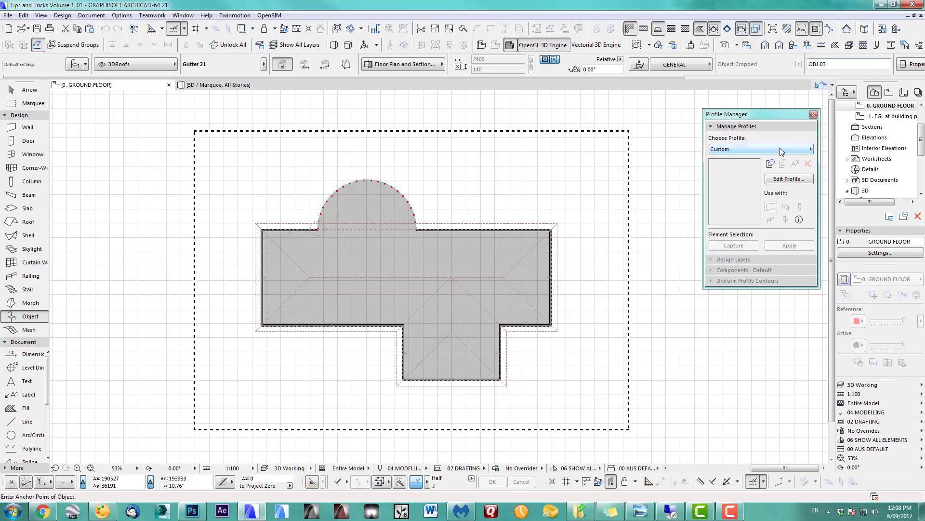
click(780, 148)
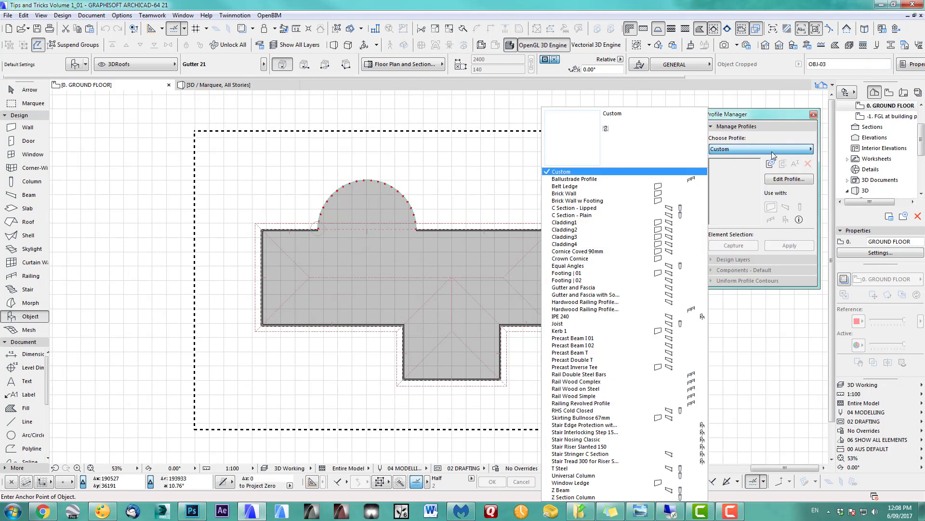
click(567, 290)
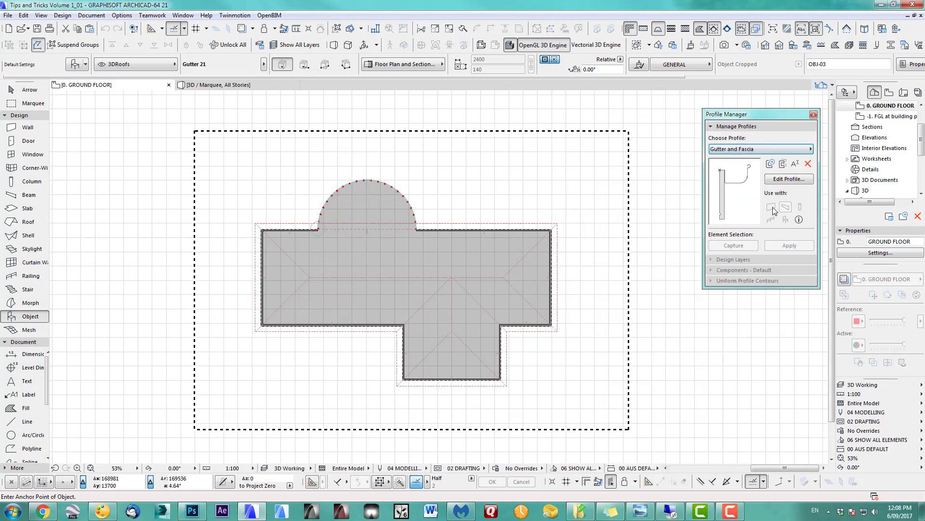
click(784, 179)
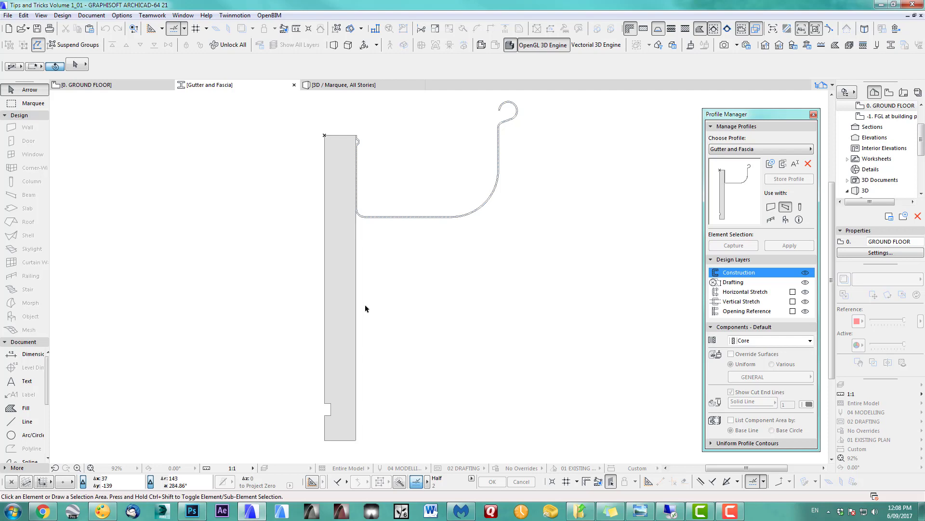
click(346, 303)
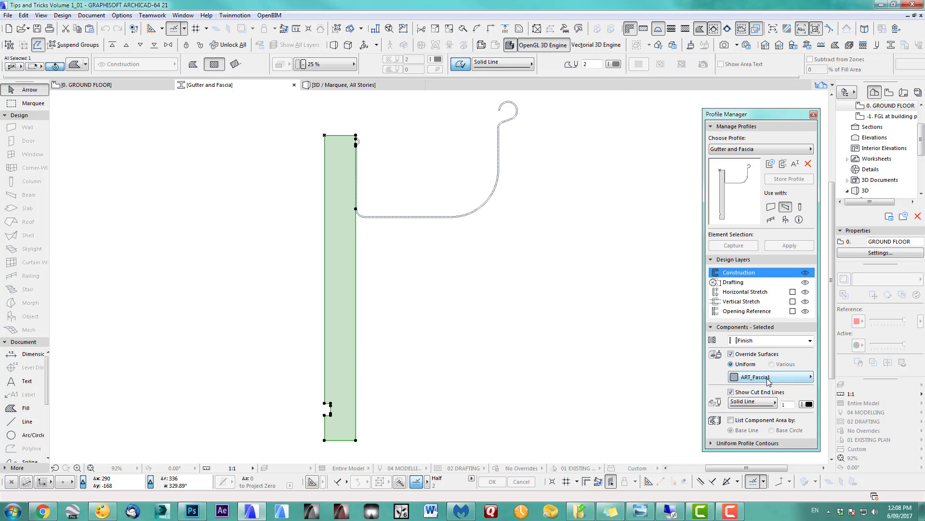
click(385, 218)
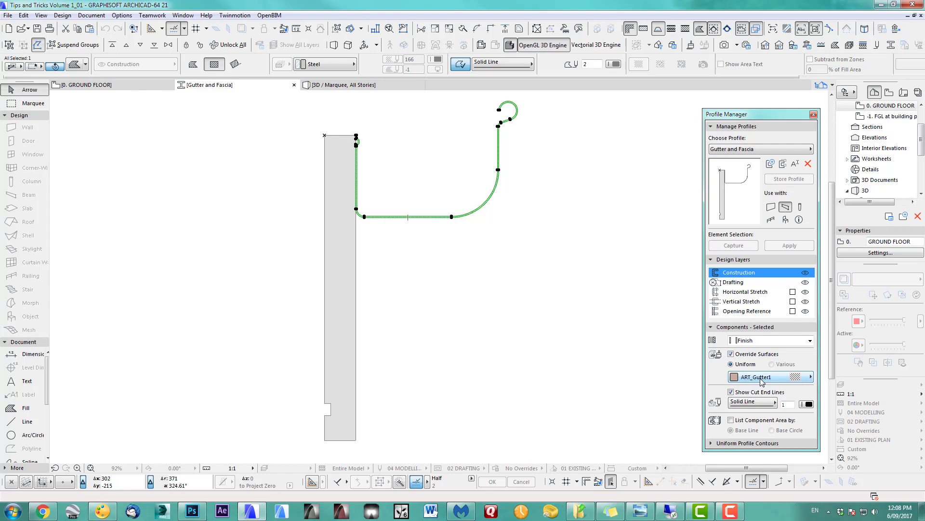
key(Escape)
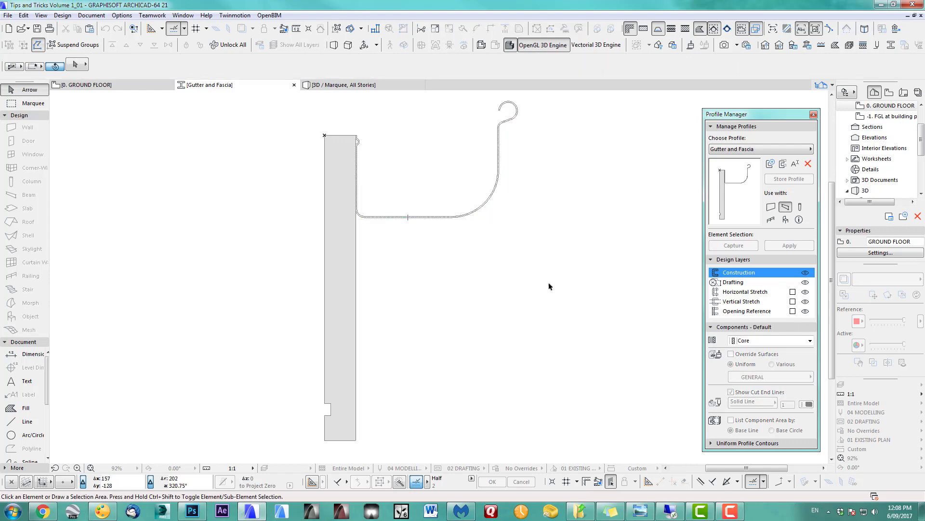
click(814, 115)
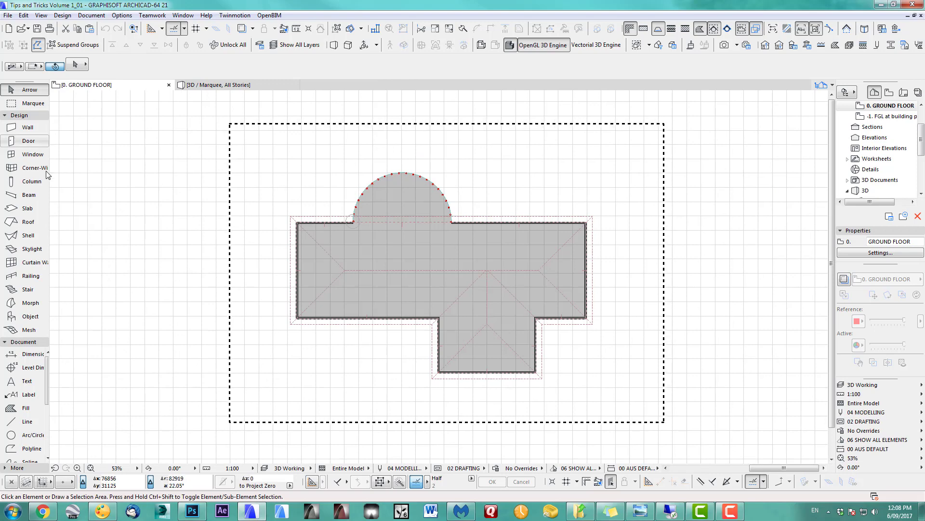
Set the default beam to a complex profile using Gutter and Fascia.
click(34, 194)
double_click(34, 195)
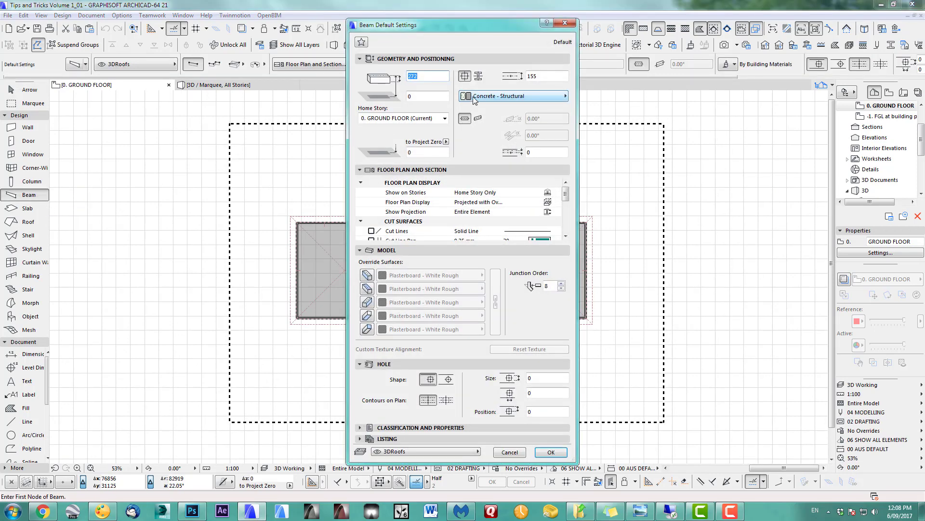
click(479, 78)
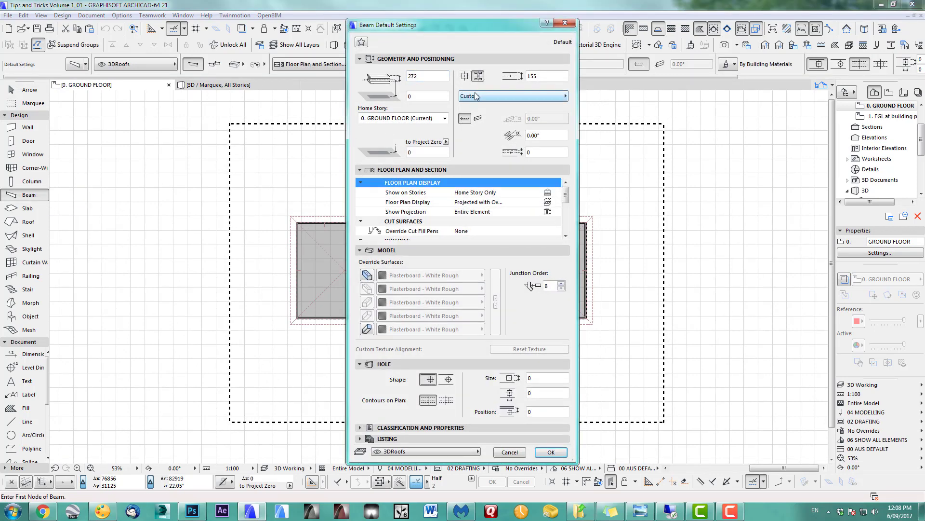
click(477, 96)
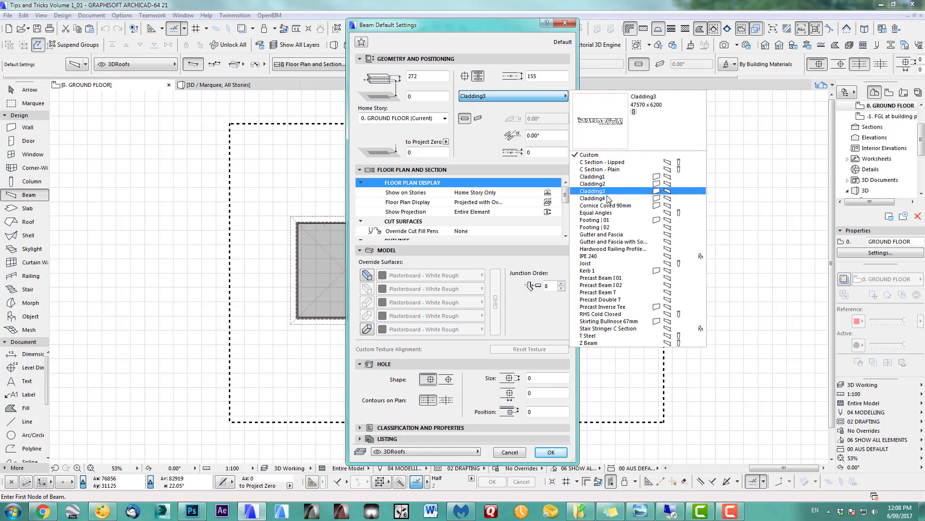
click(601, 235)
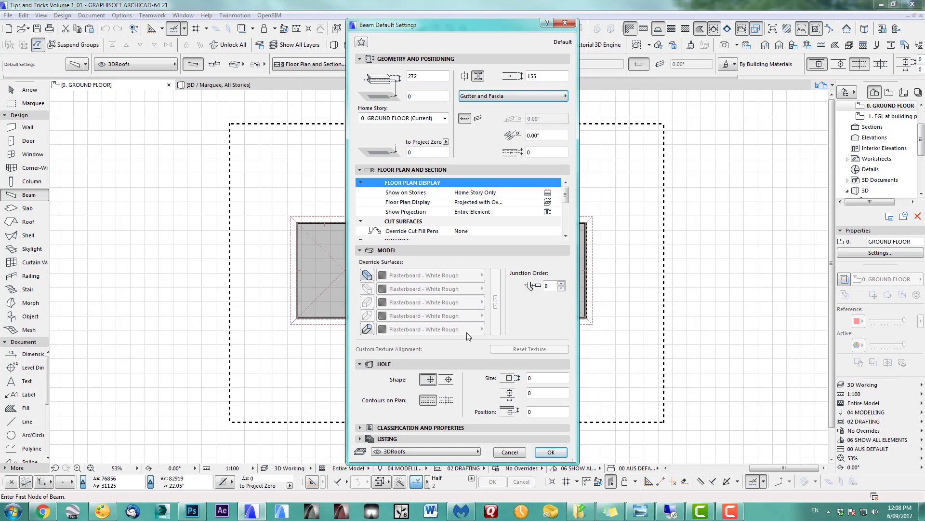
click(551, 452)
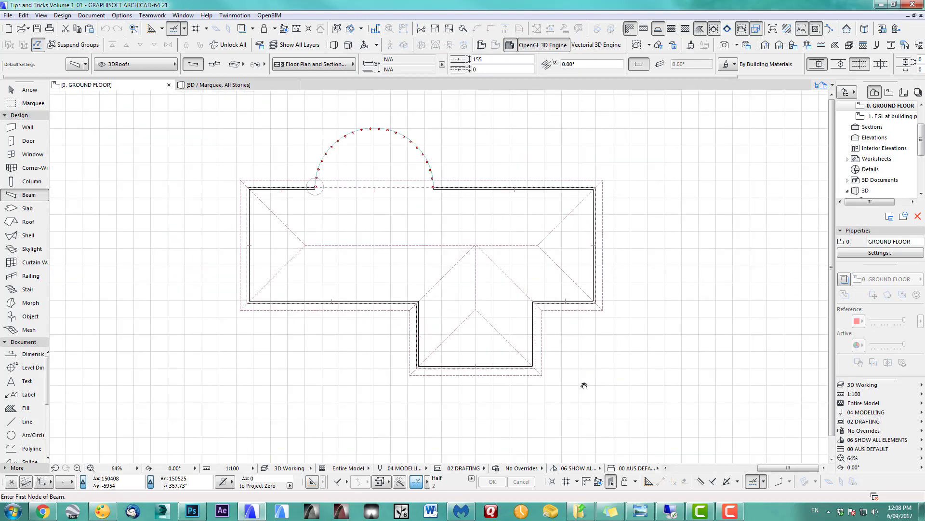
Create beams around the T-shaped roof's outer edge with the Magic Wand and show them in 3D.
key(space)
click(538, 385)
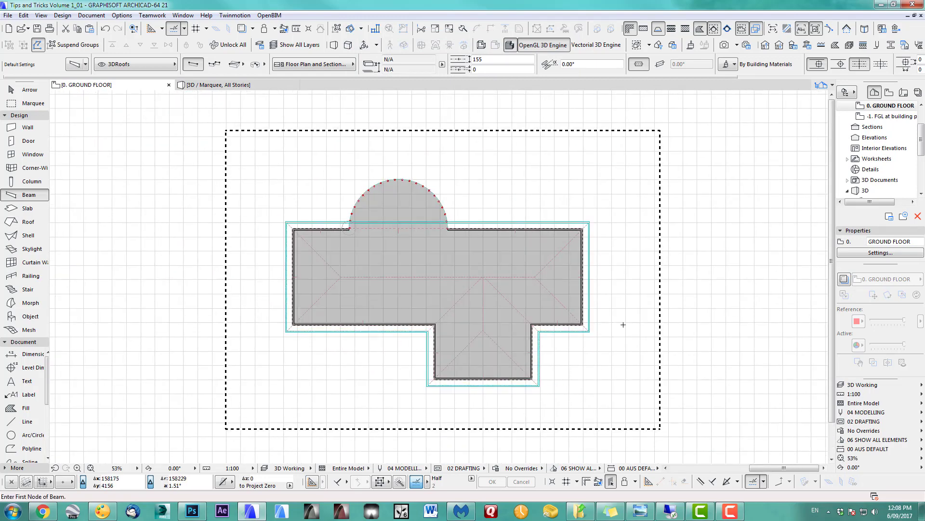
key(F3)
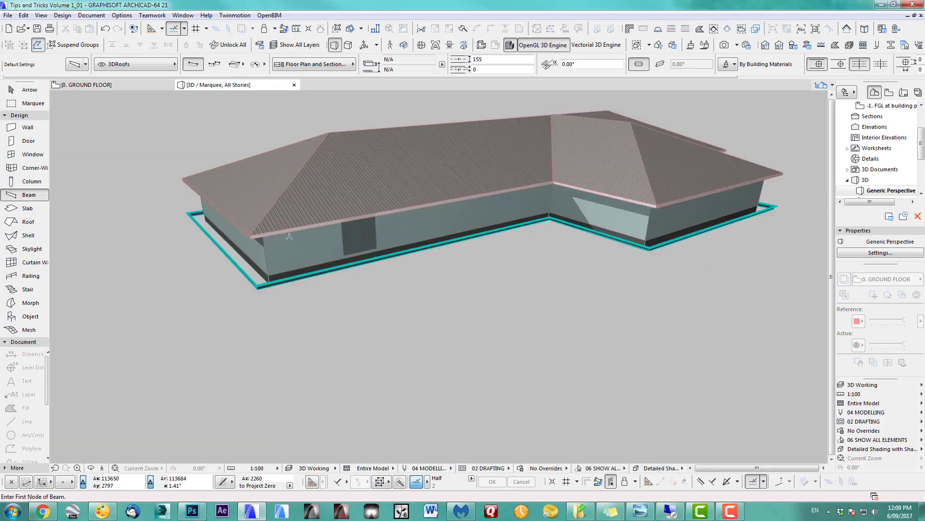
Select the grouped gutter beams and raise them vertically from ground level to the roof's eave corner, at an elevation of 2430 mm.
scroll(383, 267, up, 5)
middle_drag(383, 266, 441, 261)
scroll(516, 306, up, 3)
click(19, 90)
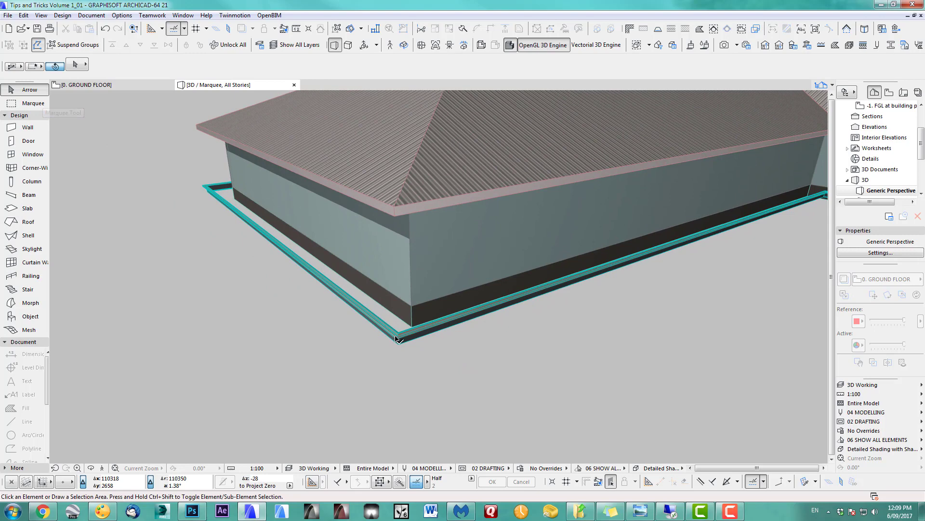
click(396, 339)
scroll(415, 347, up, 5)
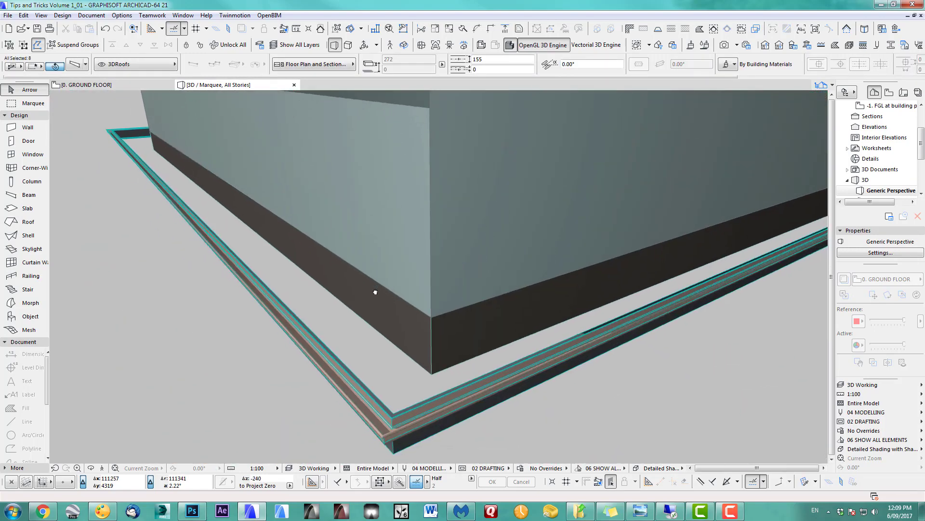
scroll(375, 292, down, 1)
click(391, 391)
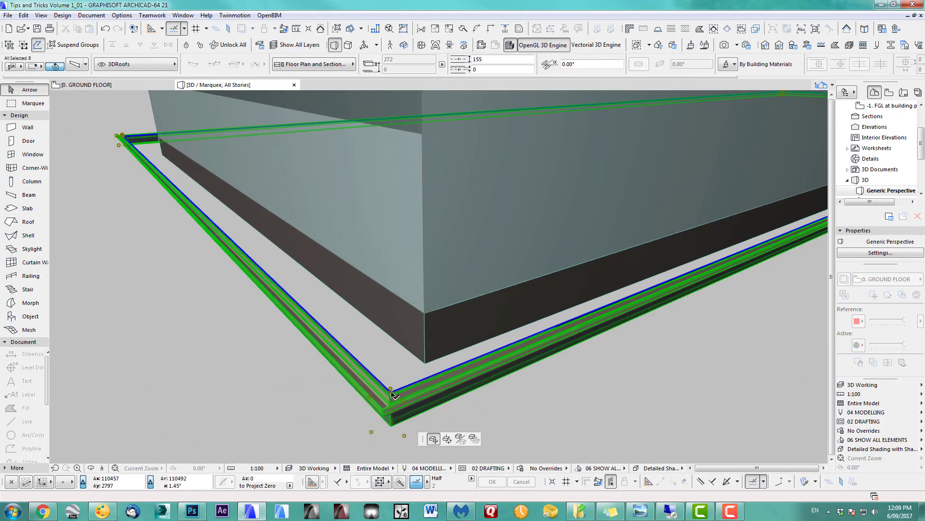
scroll(395, 336, down, 3)
middle_drag(394, 337, 378, 393)
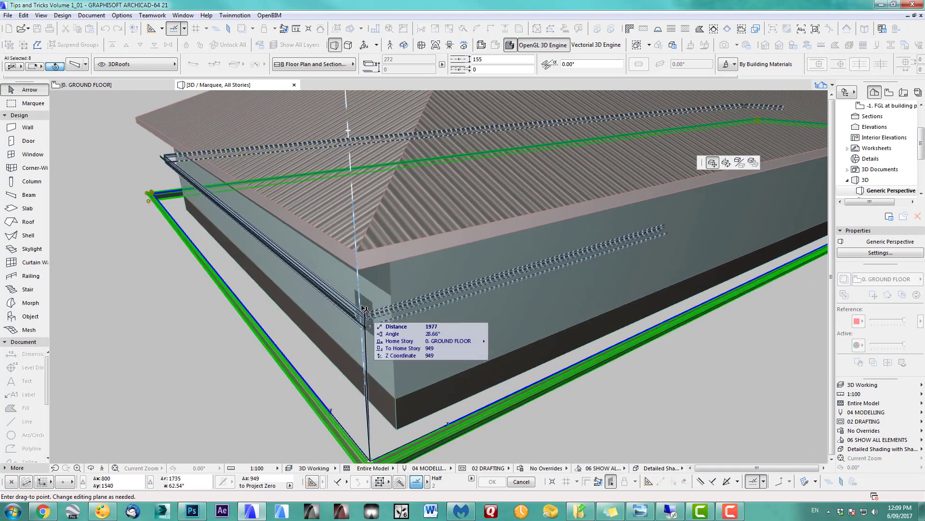
click(357, 252)
scroll(577, 386, down, 3)
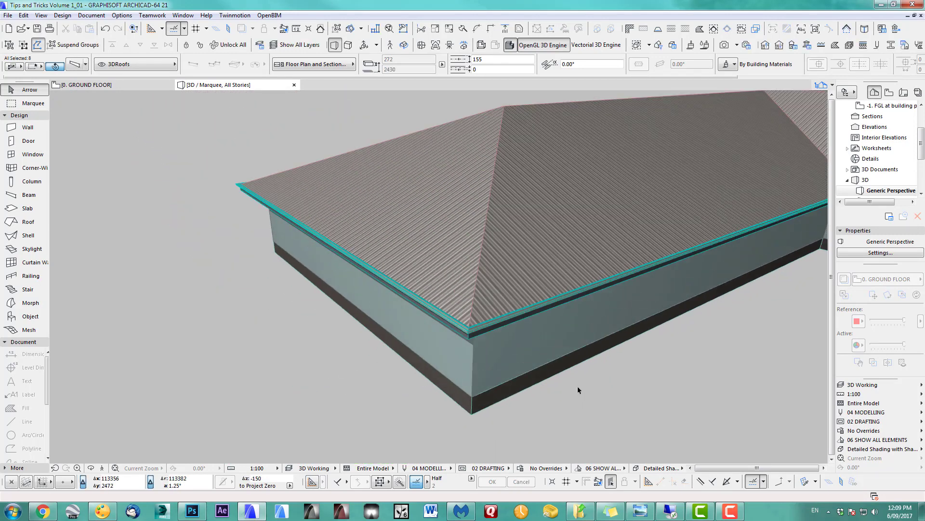
middle_drag(577, 386, 434, 299)
click(642, 293)
Change the profile of all the gutter beams around the roof to Gutter and Fascia with Soffit.
shift+middle_drag(642, 292, 576, 247)
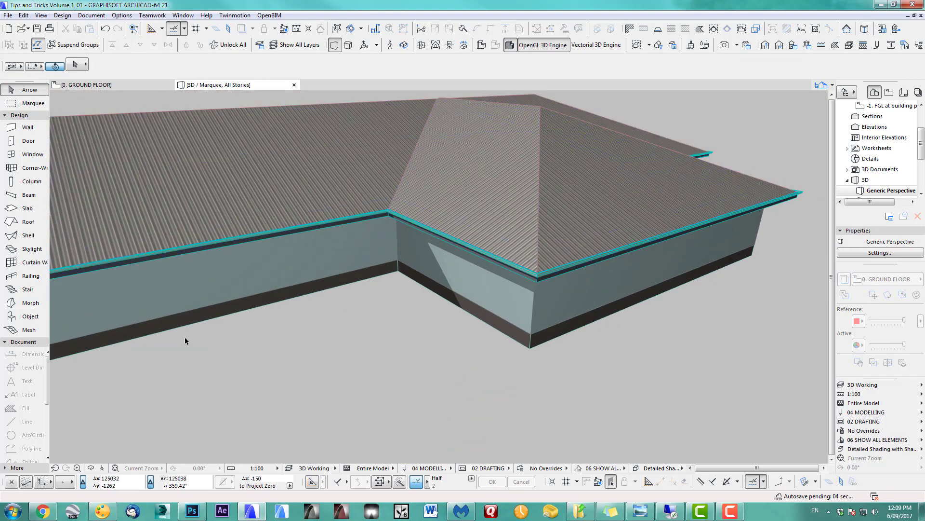
scroll(533, 279, up, 3)
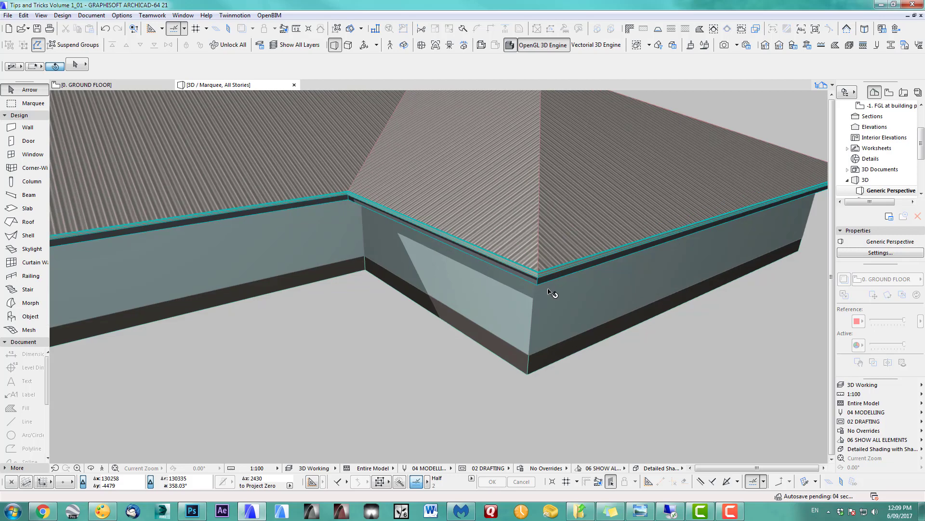
shift+middle_drag(527, 265, 508, 186)
scroll(515, 156, up, 2)
scroll(472, 186, up, 1)
shift+middle_drag(471, 257, 504, 317)
click(503, 316)
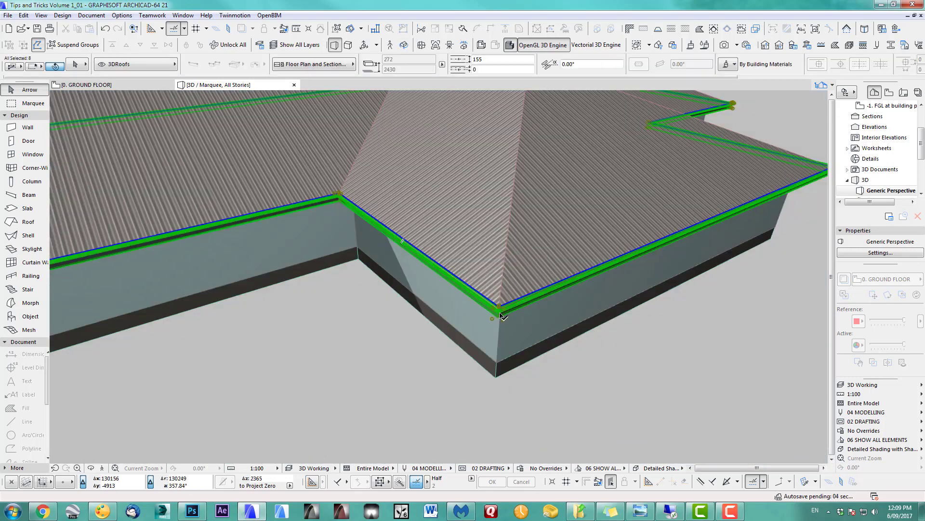
click(76, 66)
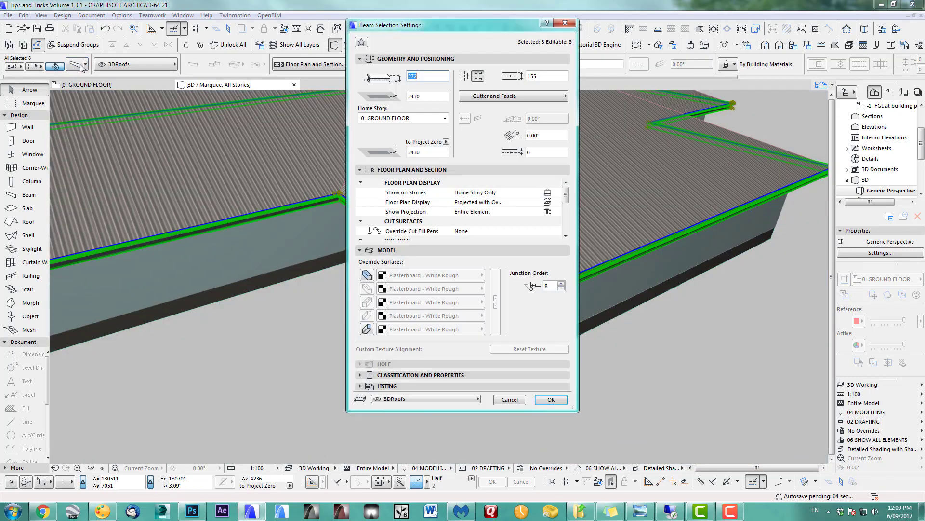
click(486, 96)
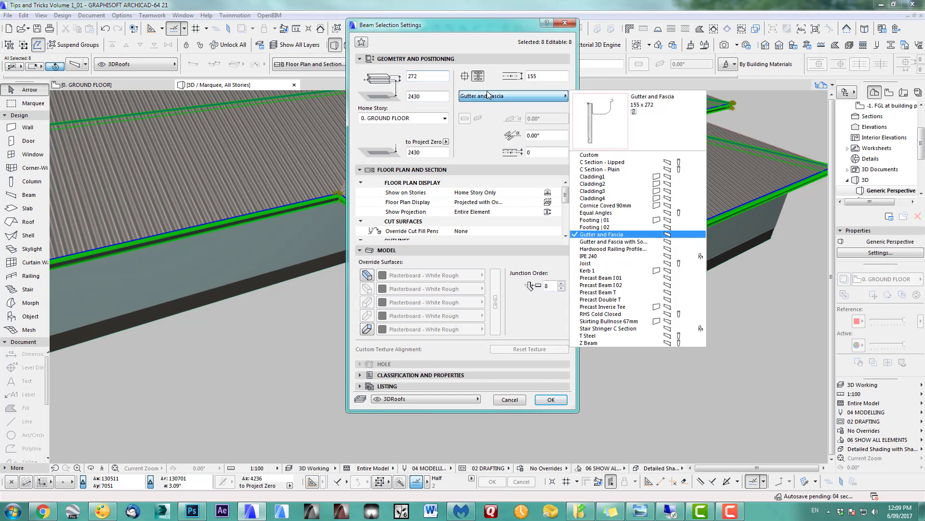
click(617, 242)
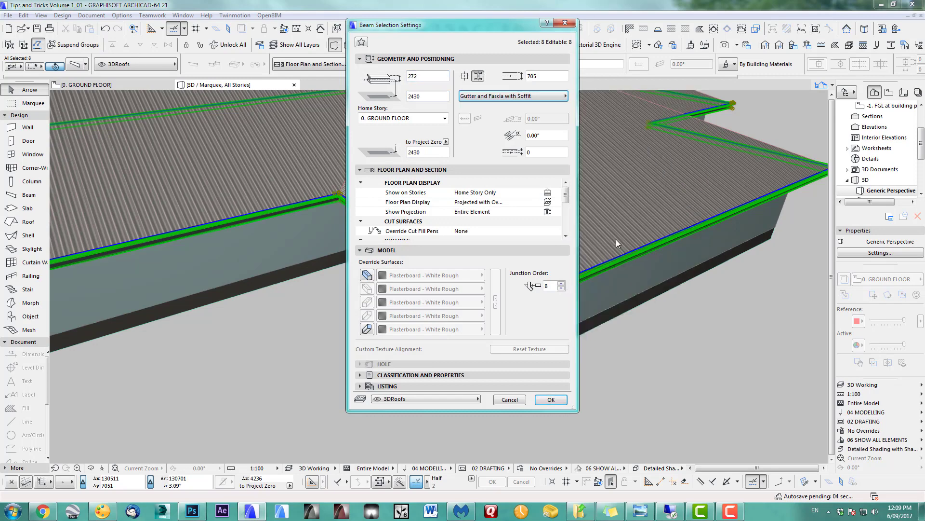
click(551, 399)
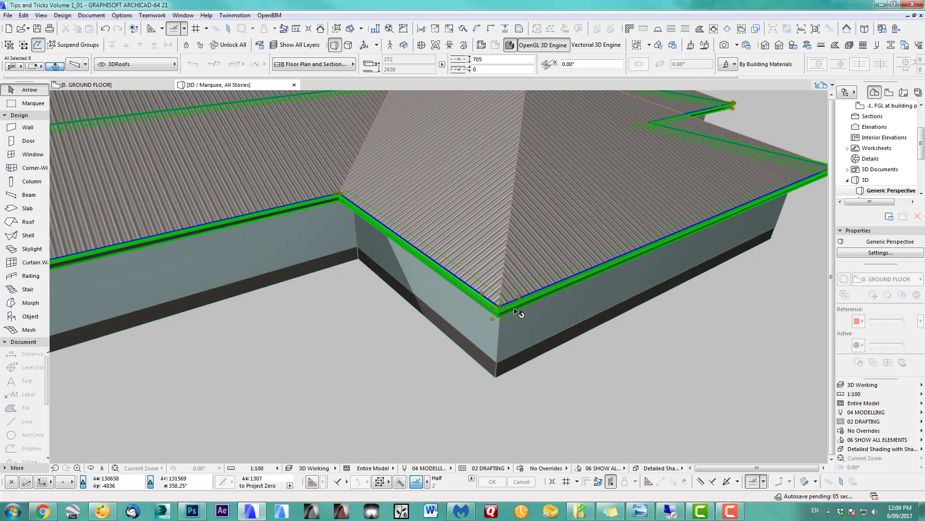
Examine the gutter, fascia and soffit from below the eaves at the projecting wing's corner.
shift+middle_drag(513, 316, 392, 270)
scroll(436, 178, up, 4)
shift+middle_drag(450, 209, 619, 198)
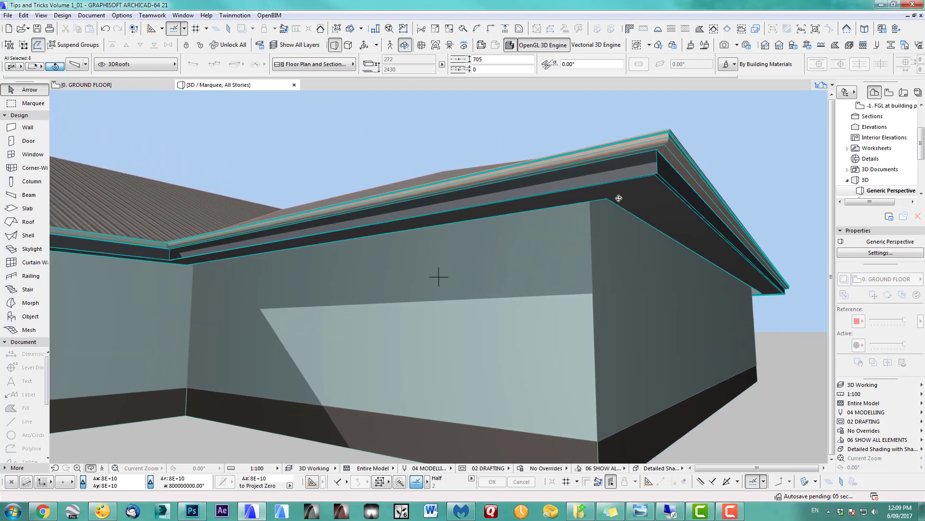
mouse_move(633, 241)
shift+middle_down()
mouse_move(660, 269)
mouse_move(678, 271)
mouse_move(651, 244)
shift+middle_up()
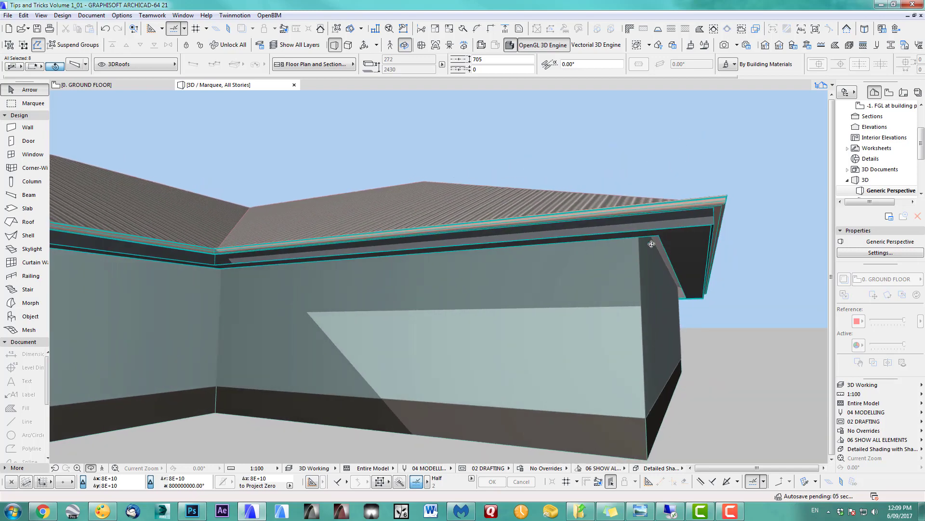
scroll(670, 281, up, 3)
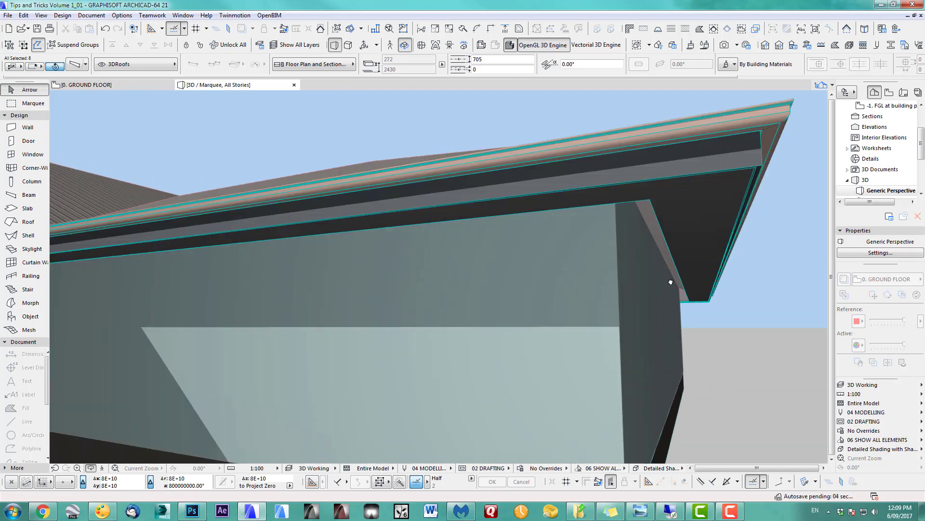
scroll(666, 280, down, 1)
mouse_move(650, 276)
shift+middle_down()
mouse_move(666, 280)
mouse_move(652, 269)
shift+middle_up()
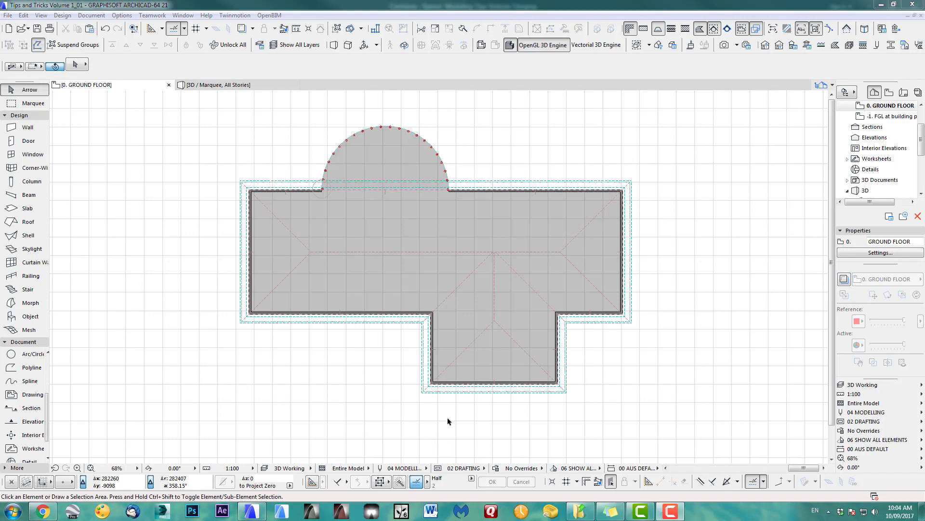
Measure the gap between the soffit's inner edge and the projecting wing's outer wall face with a temporary polyline.
click(448, 421)
scroll(448, 422, up, 3)
click(32, 367)
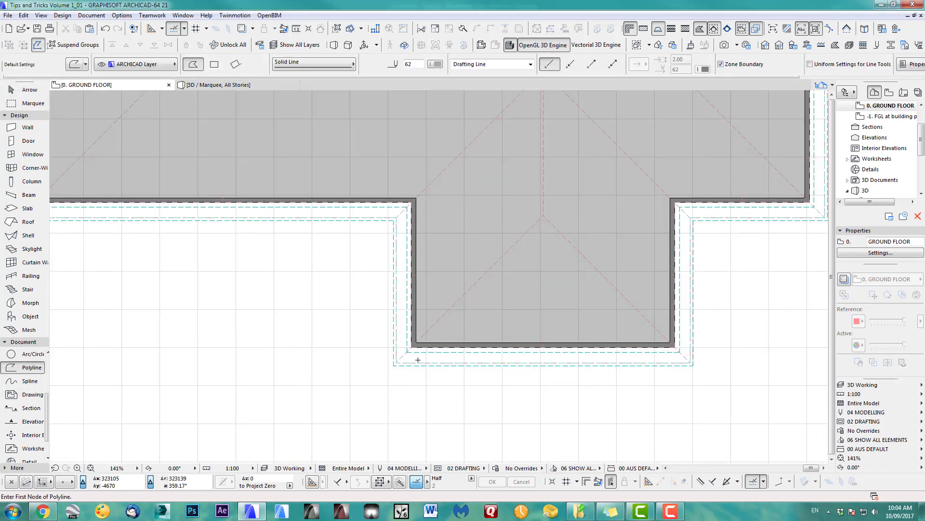
scroll(418, 360, up, 3)
click(439, 389)
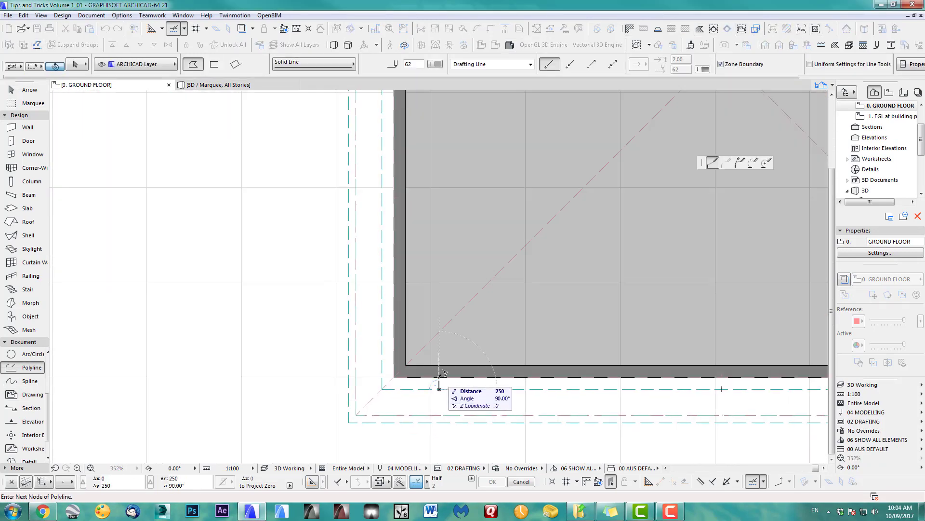
right_click(440, 376)
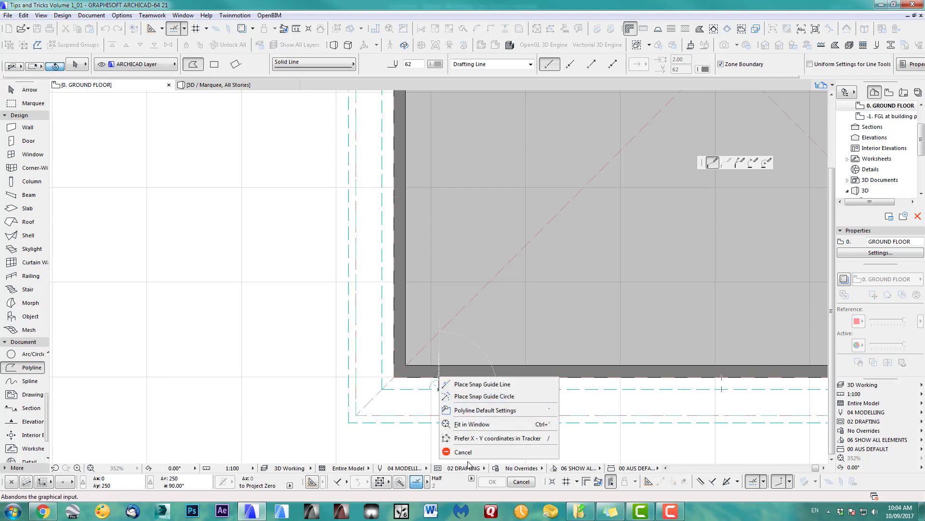
click(458, 453)
Extend the soffit in the Gutter and Fascia with Soffit profile by 250 mm towards the wall and store the profile.
click(892, 45)
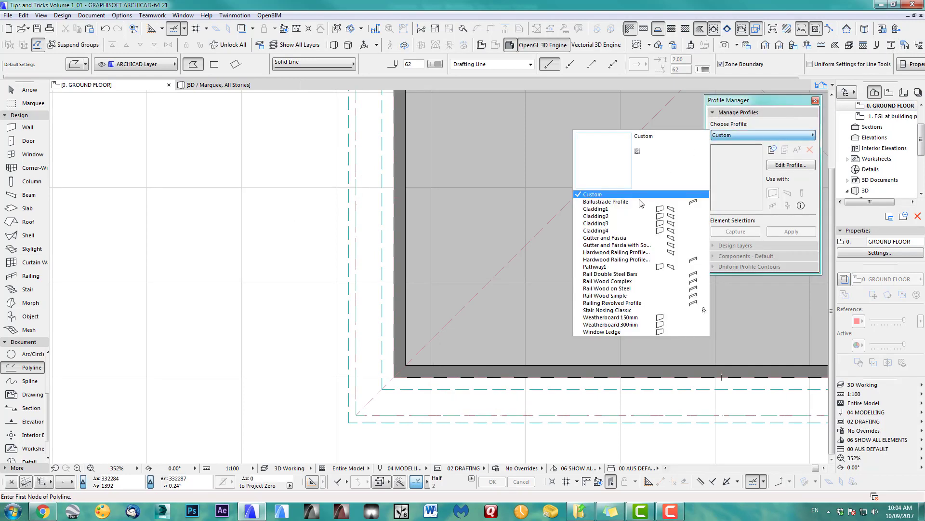
click(619, 245)
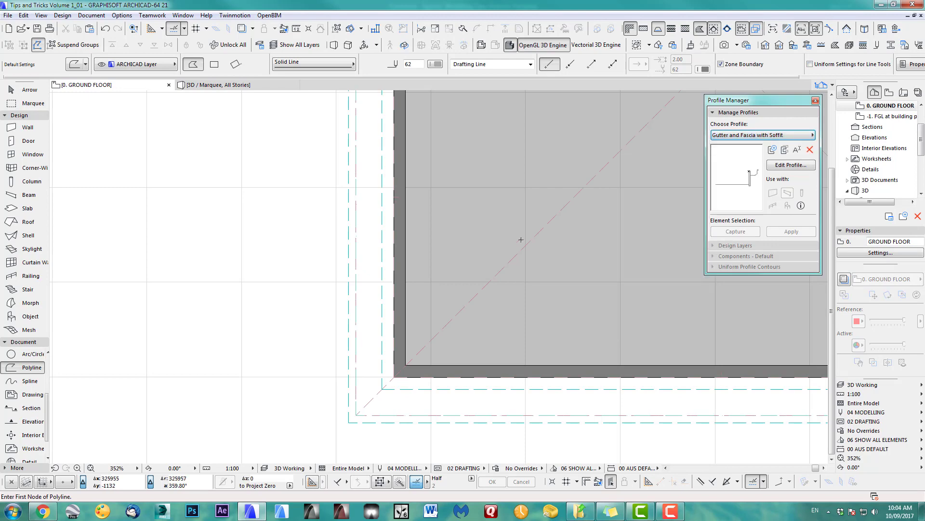
click(791, 165)
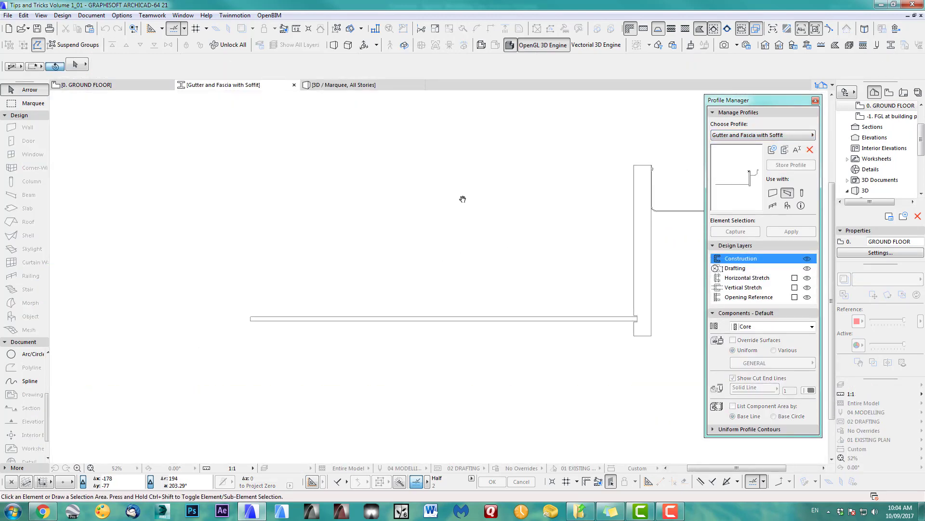
click(33, 104)
drag(225, 282, 270, 331)
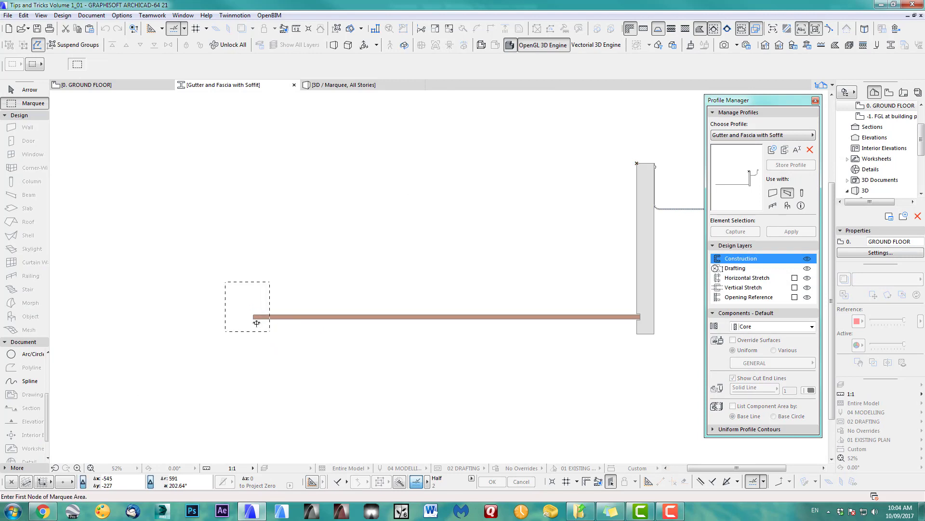
click(254, 317)
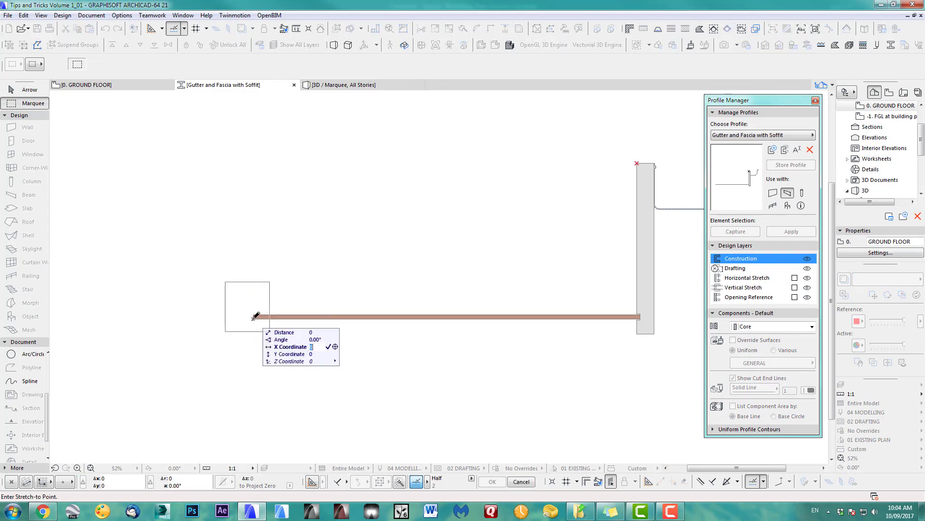
text(250-)
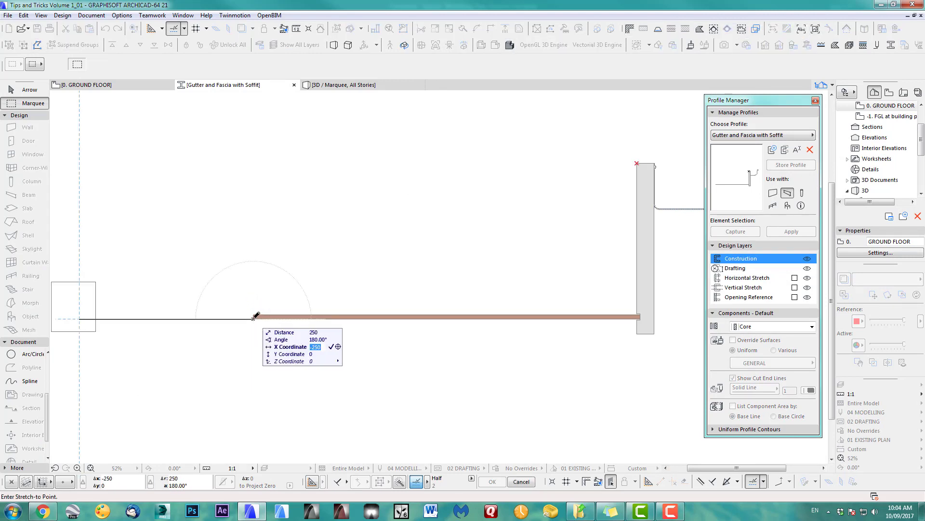
key(Return)
click(780, 168)
Enclose the whole building in a marquee on the ground floor plan and examine the soffit in 3D from below an eave corner.
key(F2)
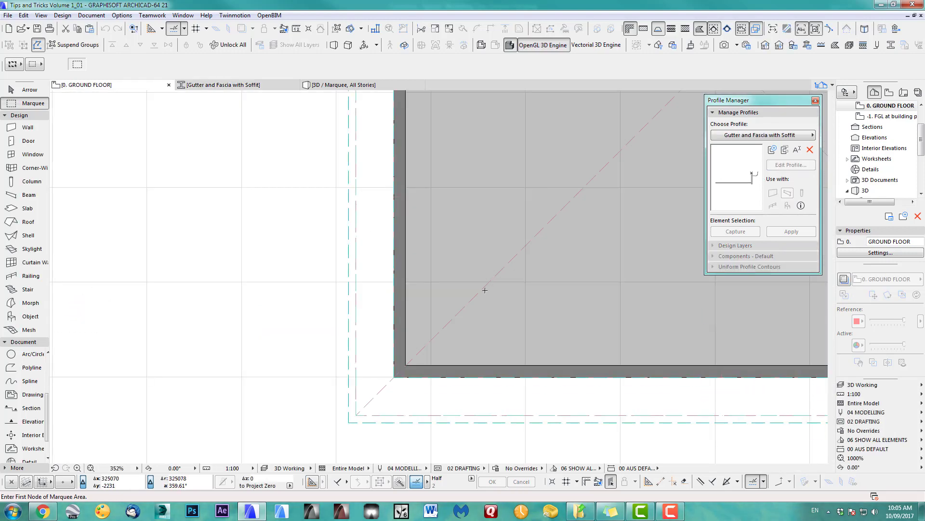
scroll(485, 290, down, 8)
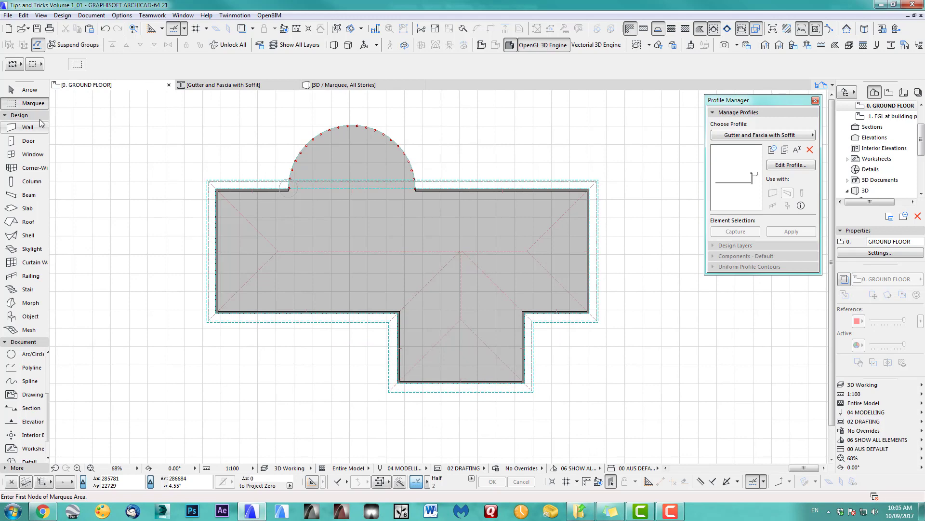
click(151, 108)
click(622, 414)
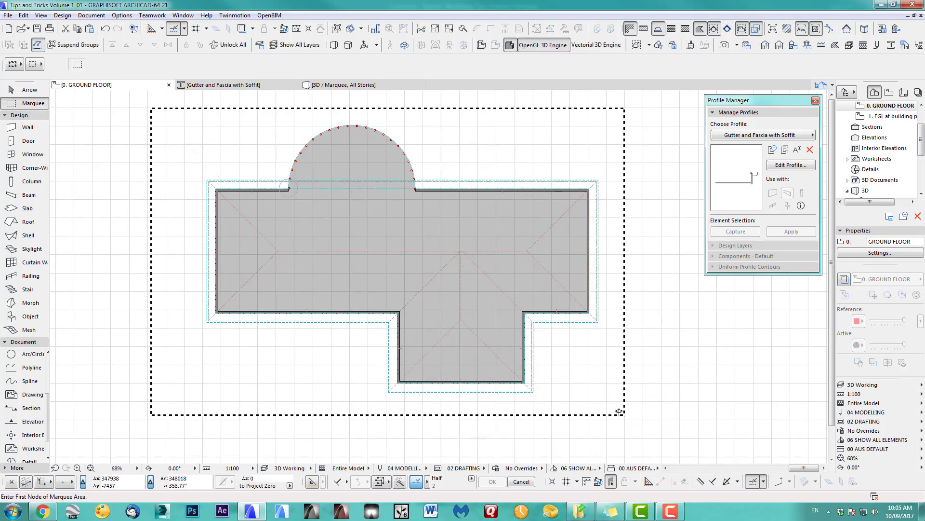
key(F5)
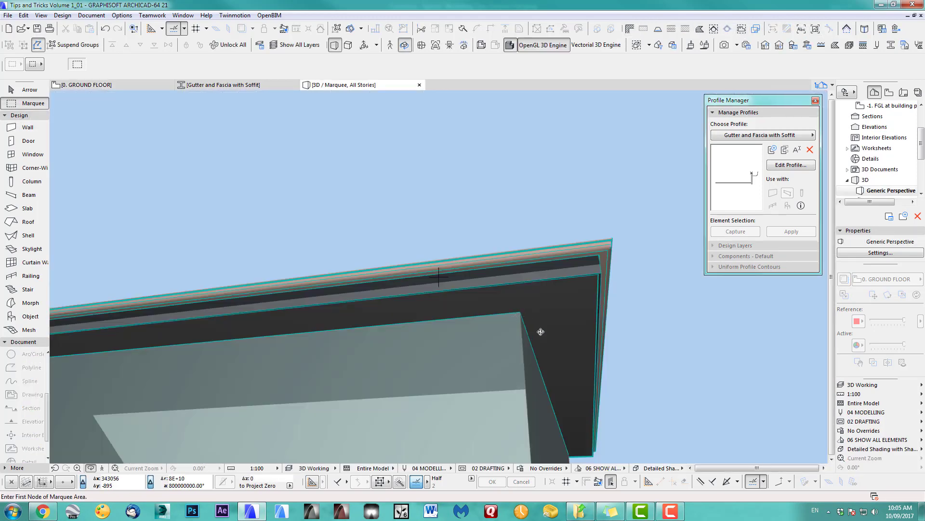
shift+middle_drag(522, 343, 498, 347)
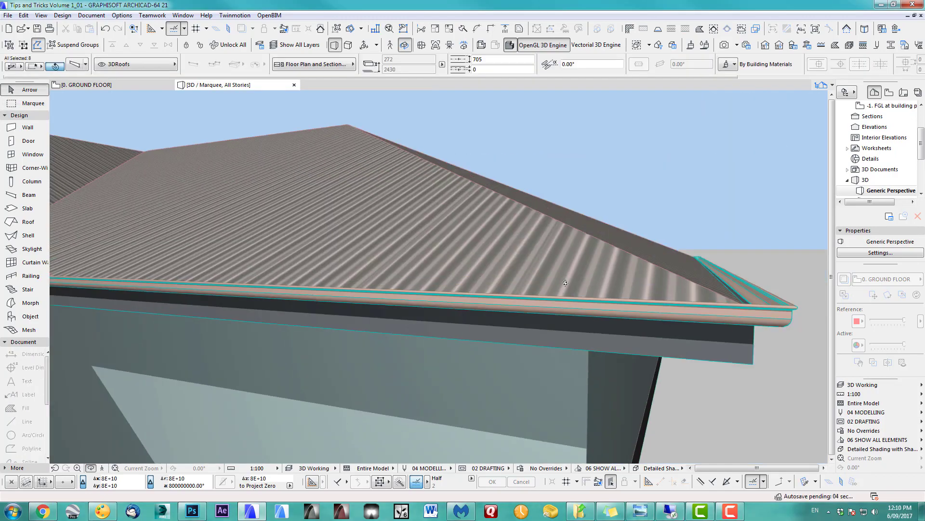
Set the eaves offset of the hipped roof to 400 mm.
scroll(552, 314, down, 8)
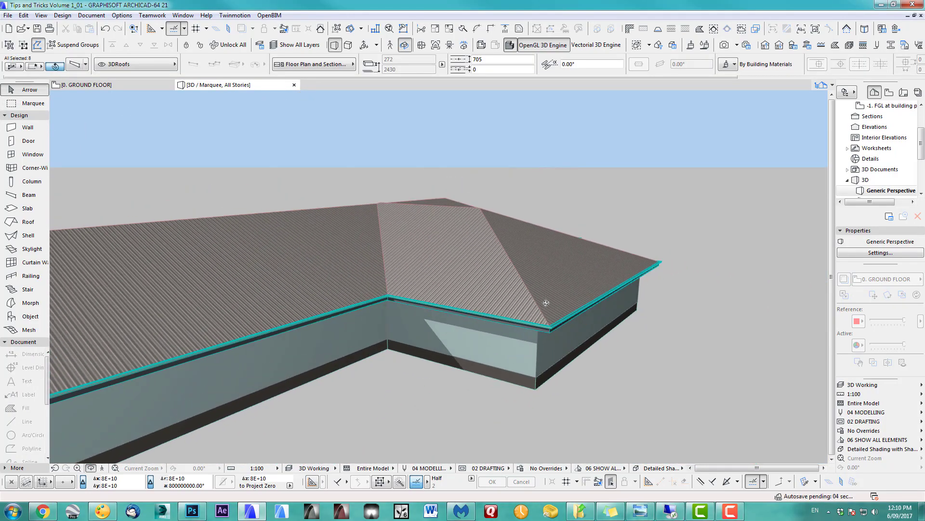
shift+middle_drag(532, 311, 575, 282)
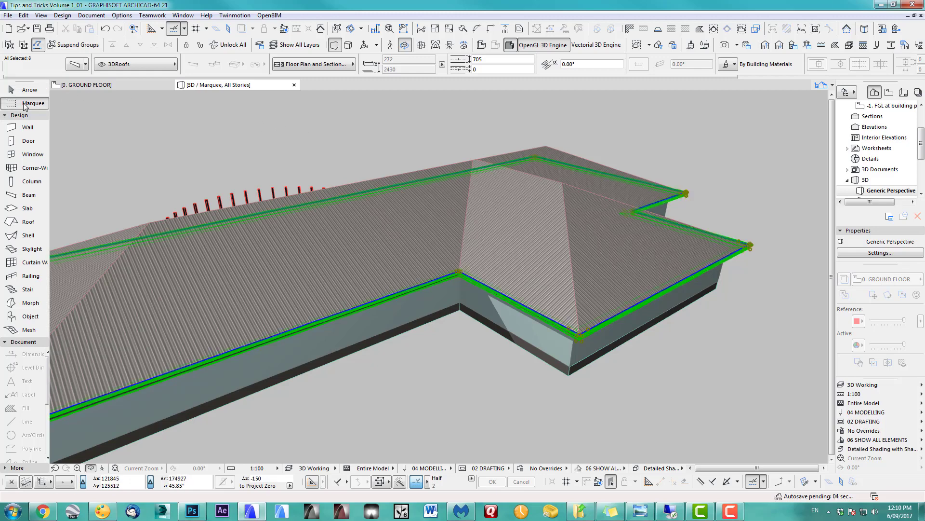
click(552, 210)
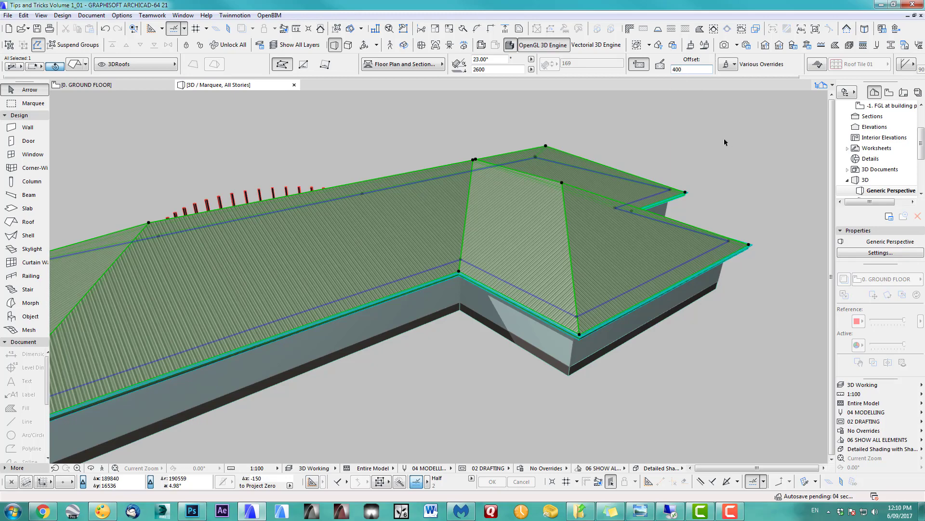
key(Return)
scroll(610, 287, up, 5)
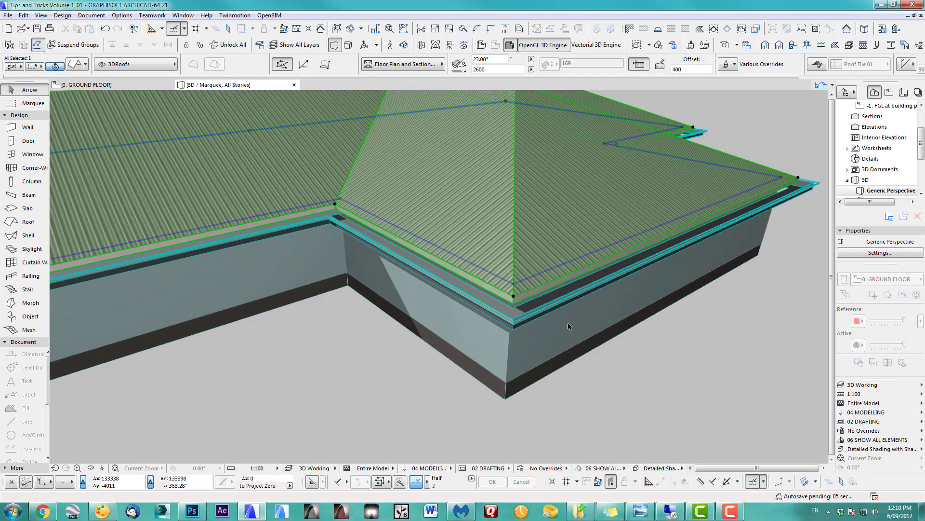
click(437, 377)
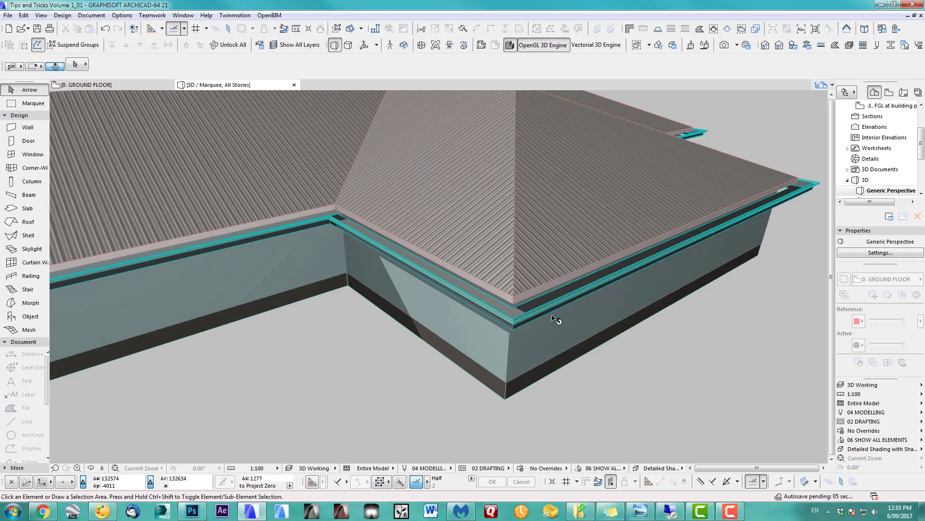
Offset all the grouped gutter beams inward to the roof's eave corner in the ground floor plan and show them in 3D.
scroll(541, 322, down, 3)
key(F2)
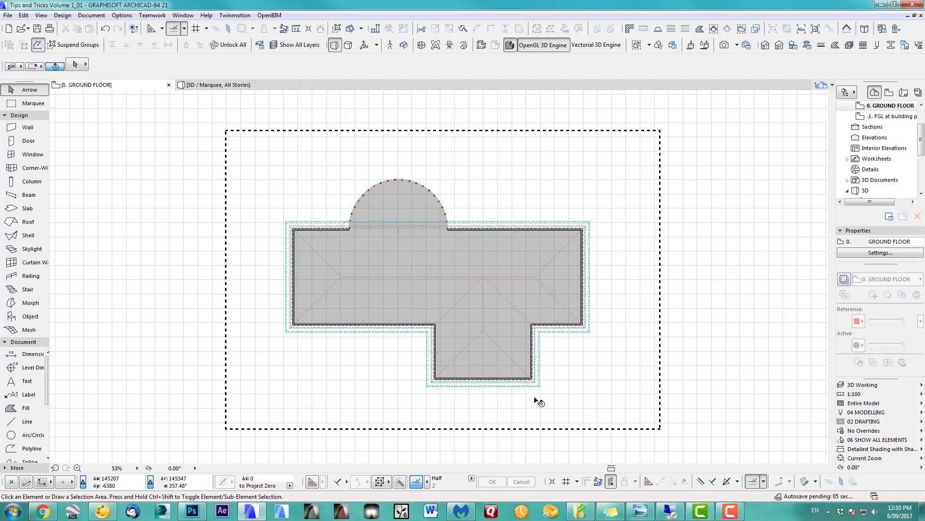
scroll(535, 395, up, 5)
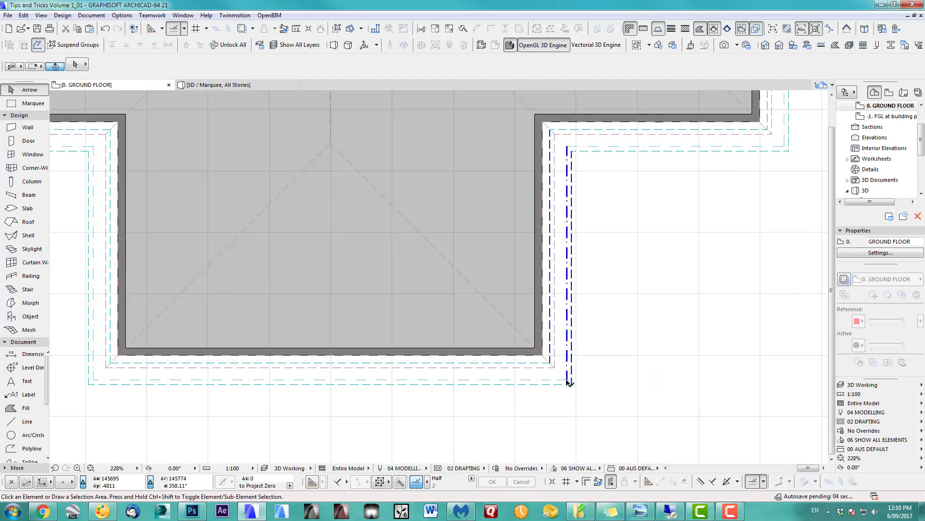
click(569, 384)
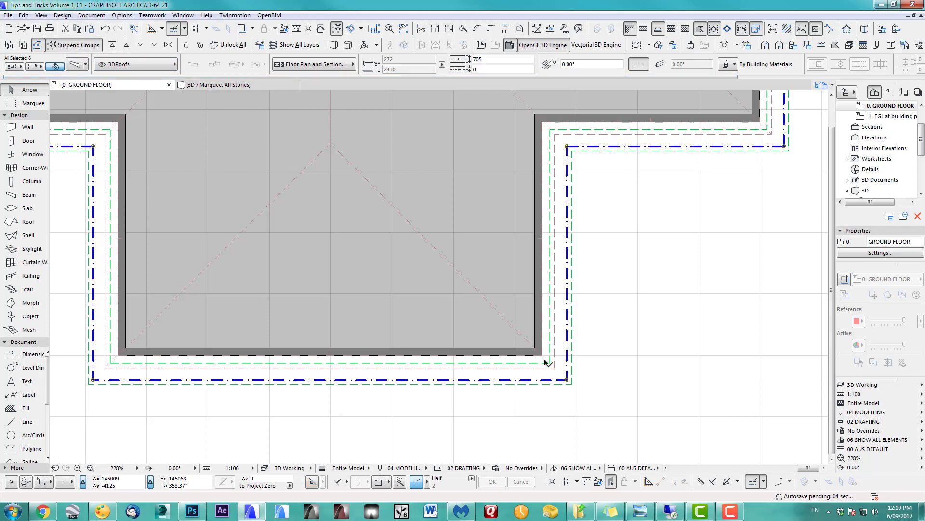
click(568, 381)
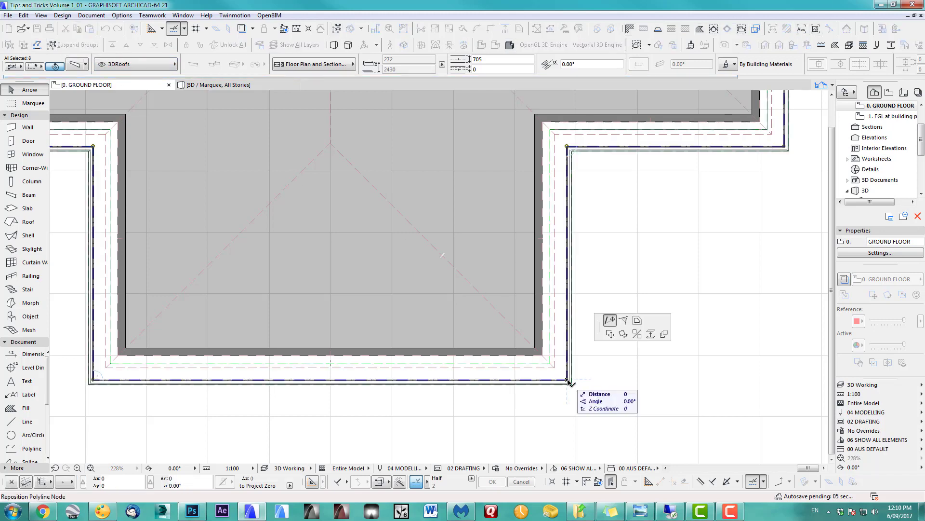
click(637, 320)
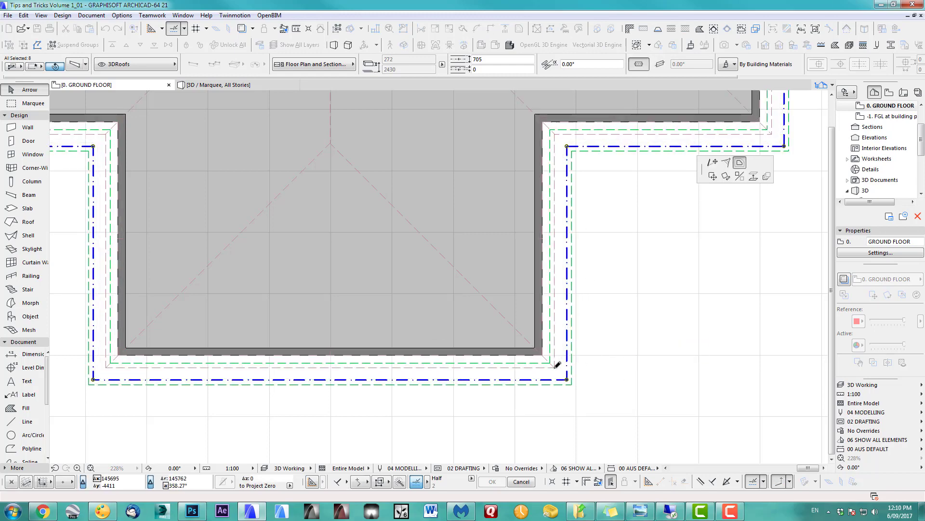
click(555, 367)
key(Escape)
scroll(561, 380, down, 6)
middle_drag(559, 378, 546, 388)
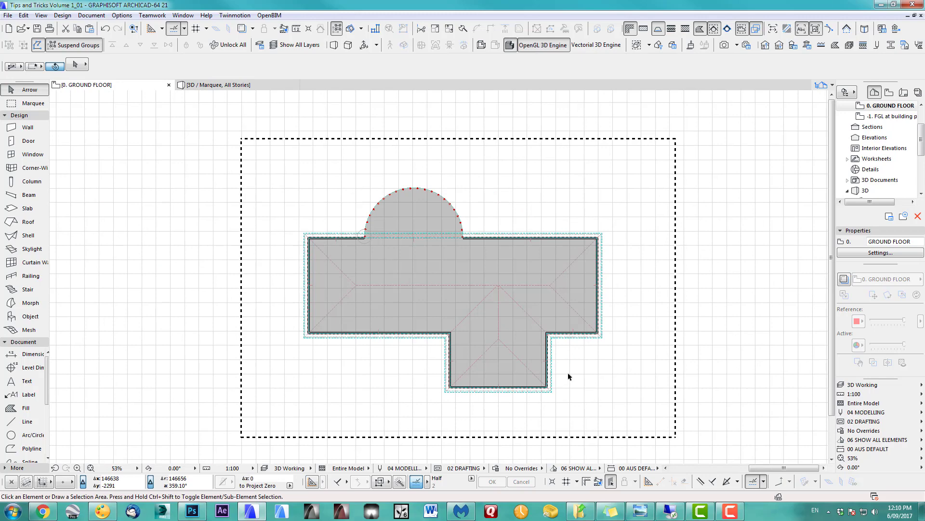
key(F5)
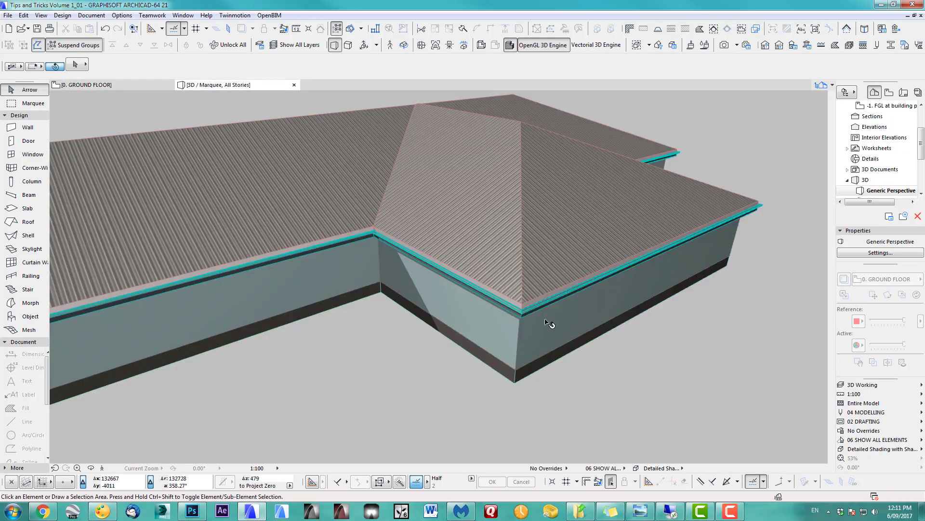
Select all the grouped gutter beams and raise them to the roof's upper eave edge, at an elevation of 2600 mm.
scroll(550, 324, up, 4)
click(502, 314)
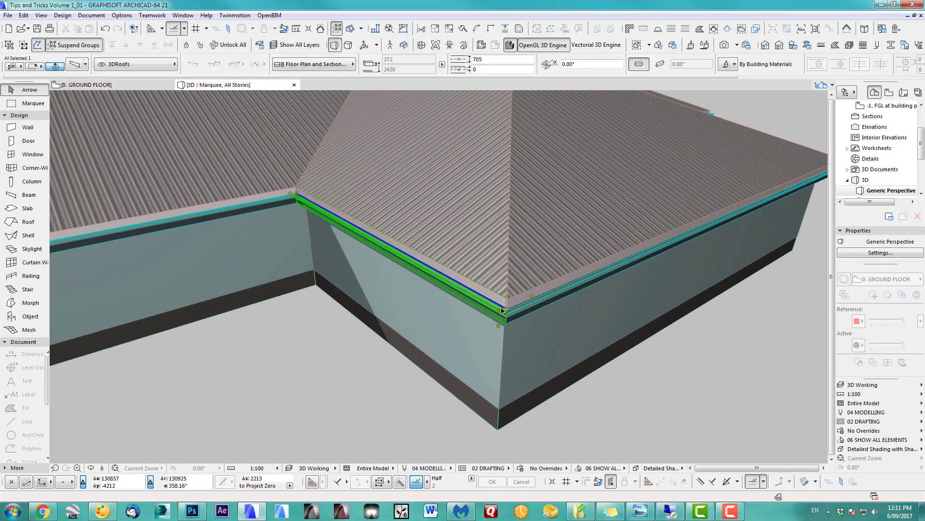
click(81, 45)
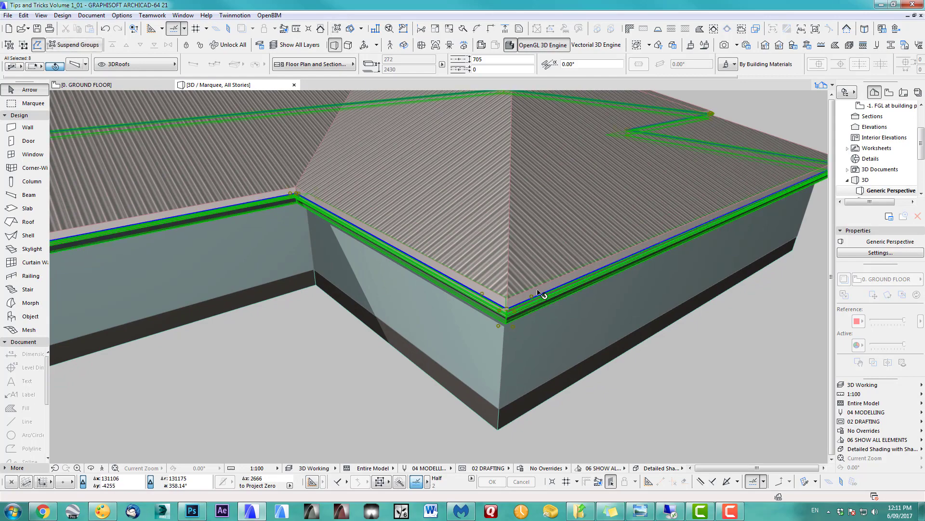
scroll(510, 293, up, 1)
middle_drag(511, 293, 516, 198)
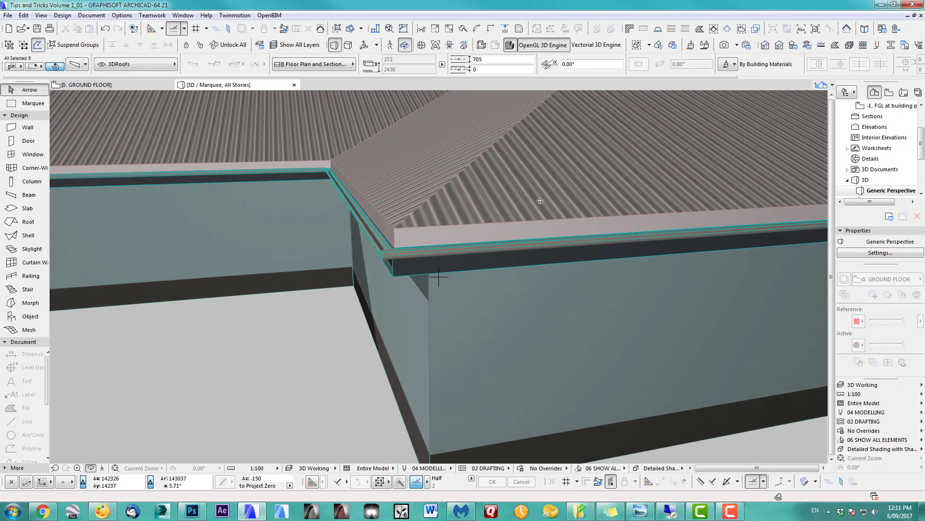
click(395, 248)
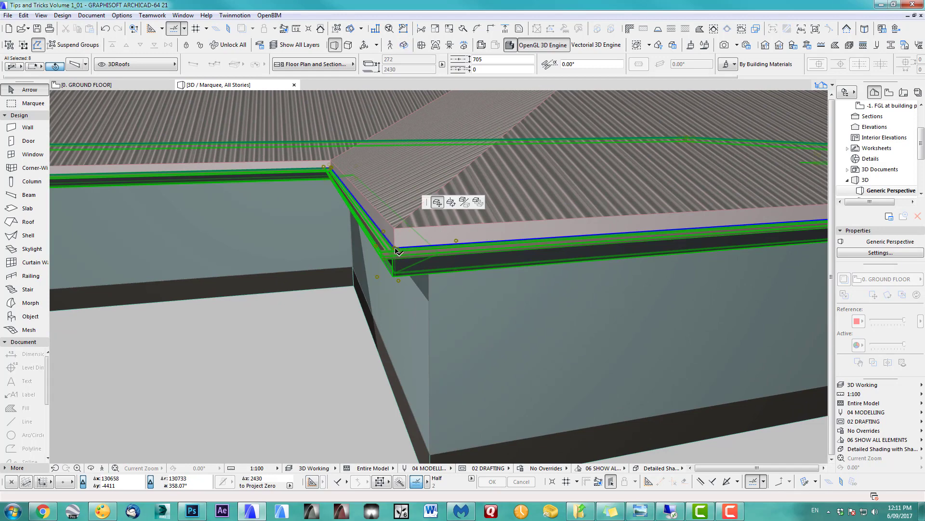
click(393, 246)
key(o)
scroll(395, 341, down, 2)
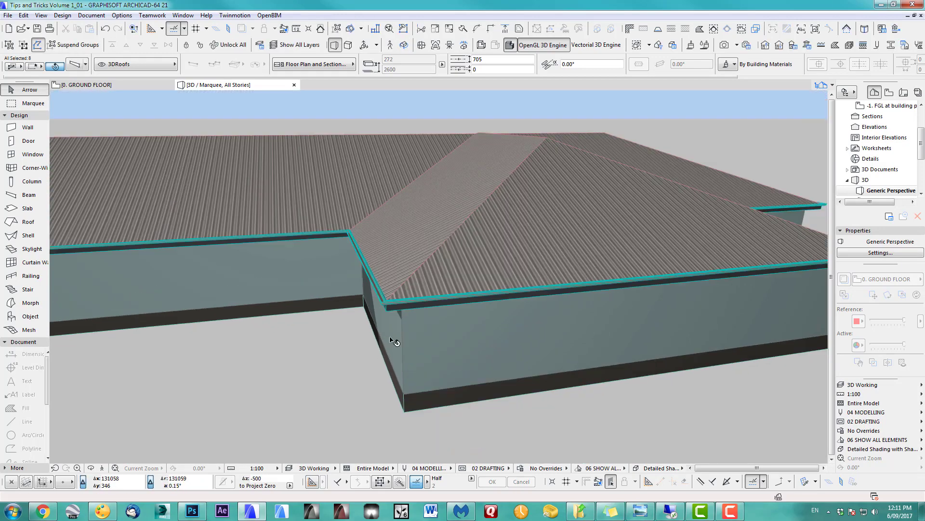
scroll(395, 340, down, 2)
key(o)
click(455, 379)
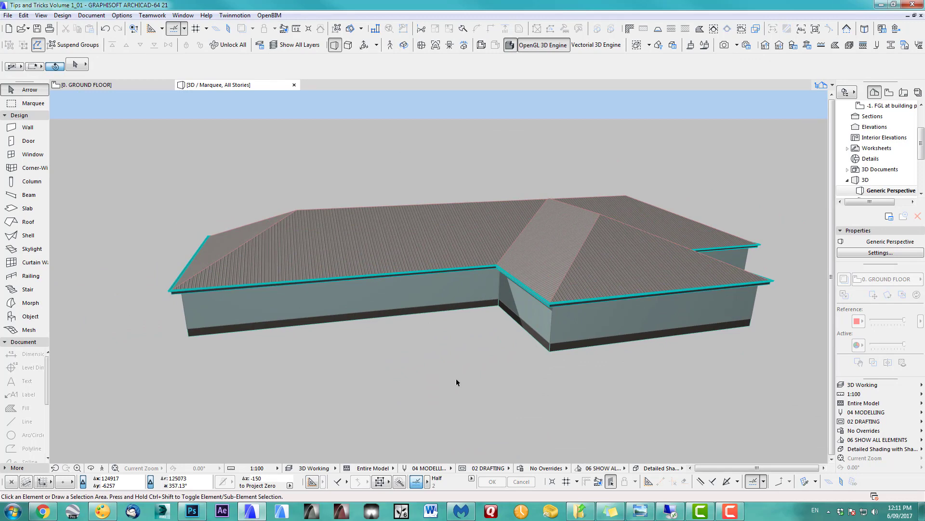
Open the Profile Manager and Solid Element Operations palettes and place them side by side over the 3D view.
click(544, 233)
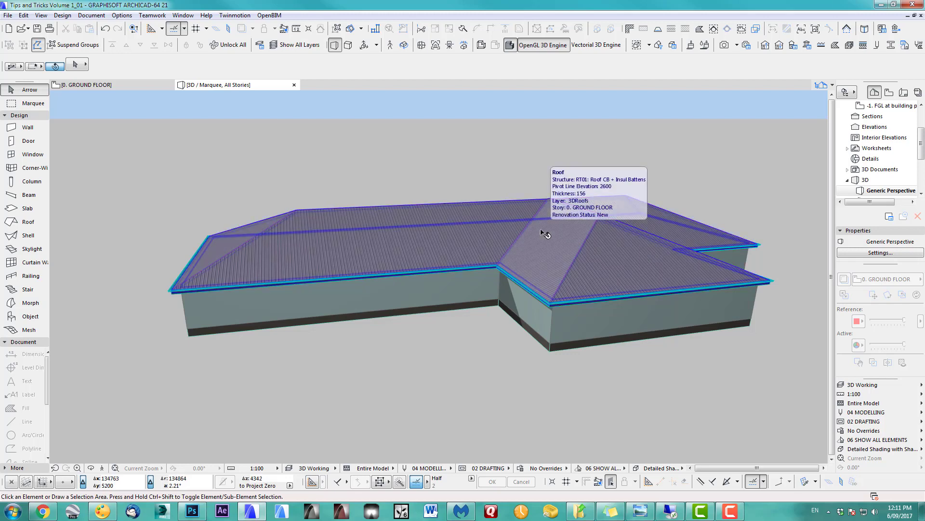
click(891, 46)
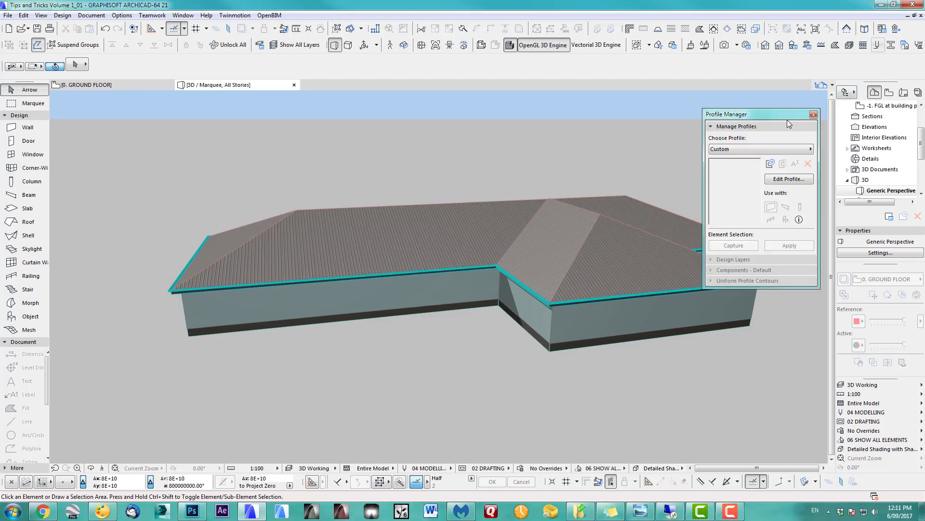
drag(742, 120, 623, 133)
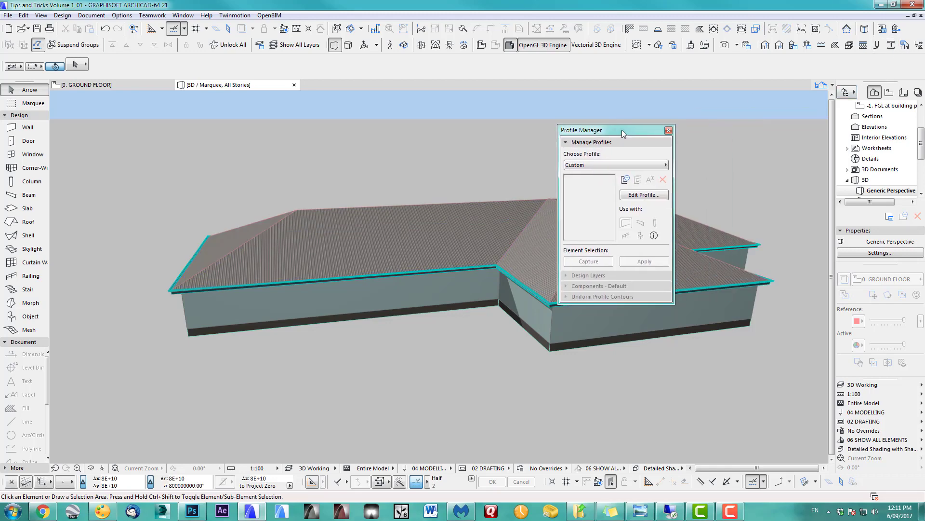
click(65, 16)
click(102, 128)
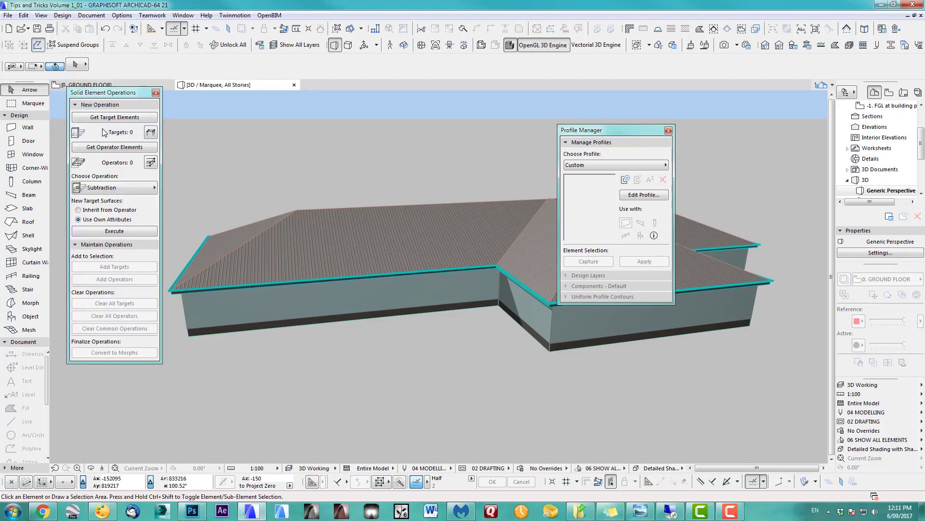
drag(110, 94, 498, 132)
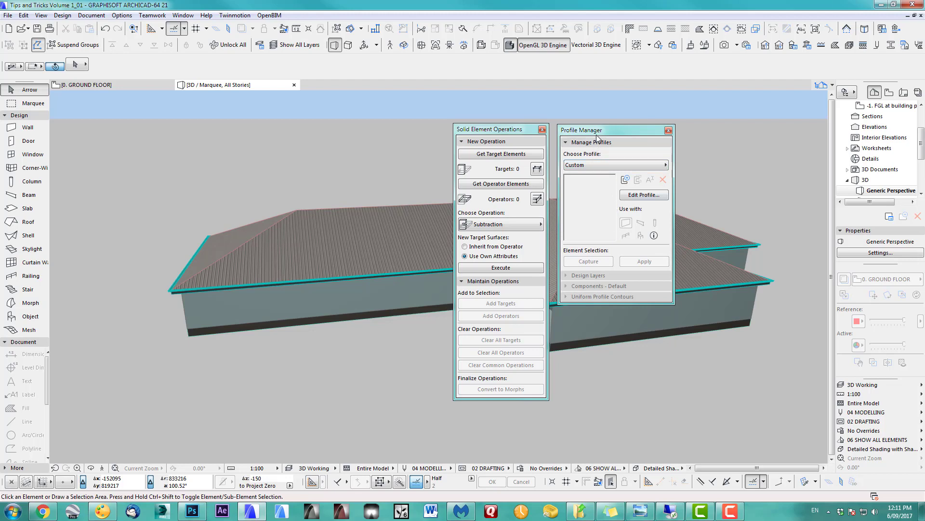
drag(598, 130, 595, 129)
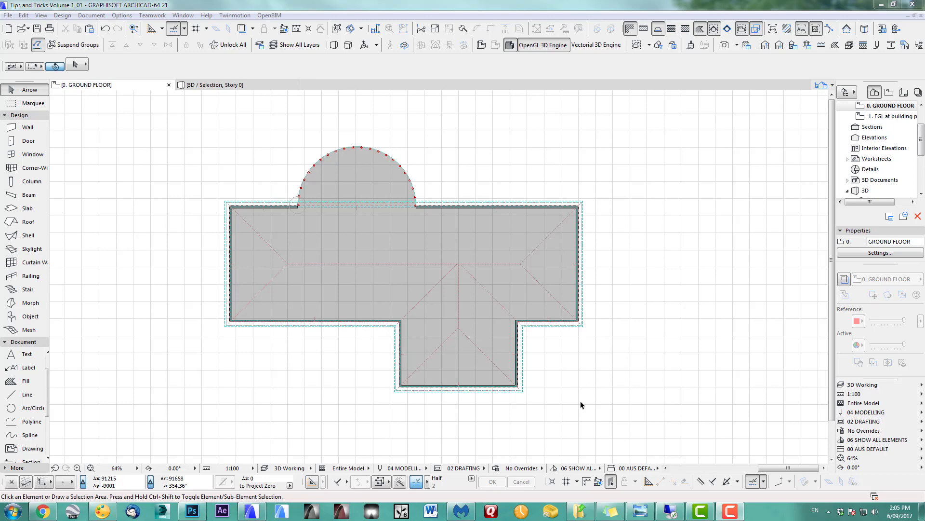
Set the slab defaults to the ART_Grass1 surface on all faces and the 3DTerrain layer.
scroll(582, 406, down, 8)
middle_drag(582, 407, 506, 288)
scroll(501, 293, up, 7)
drag(506, 288, 581, 346)
click(28, 207)
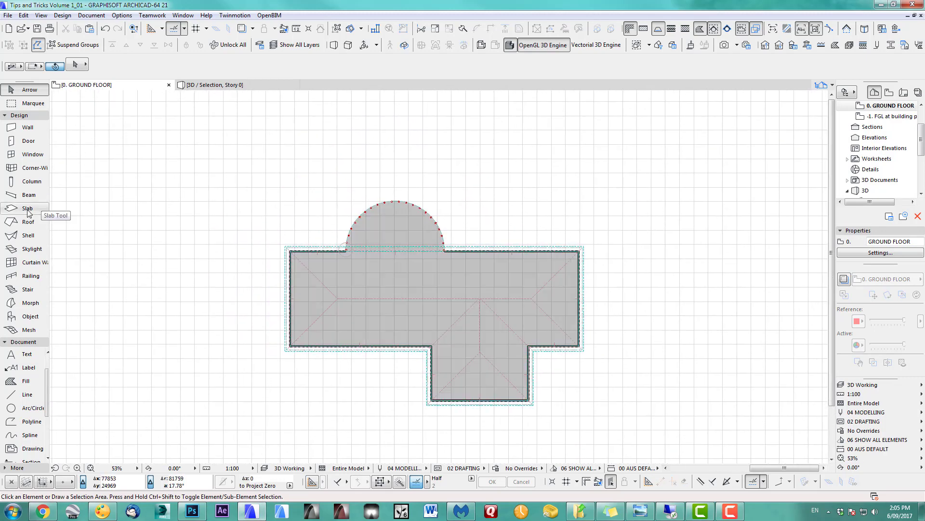
key(ctrl+t)
click(436, 253)
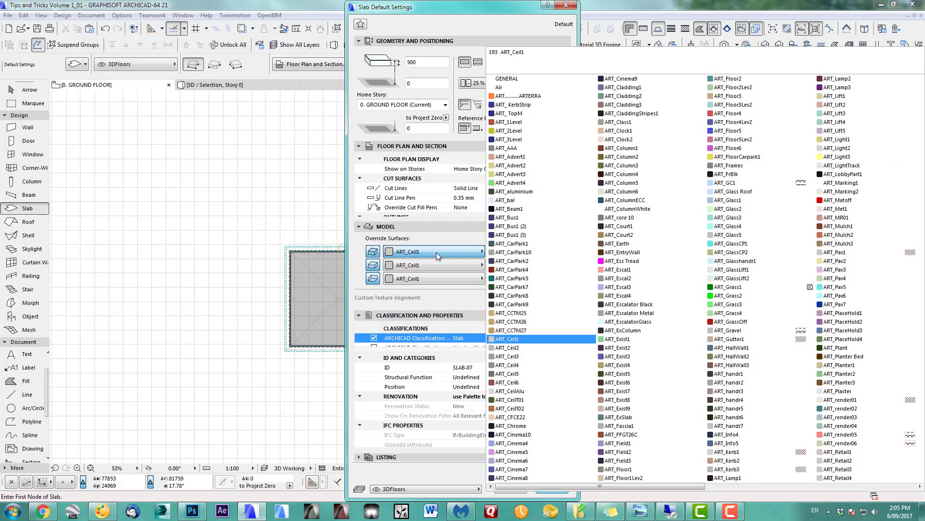
click(728, 287)
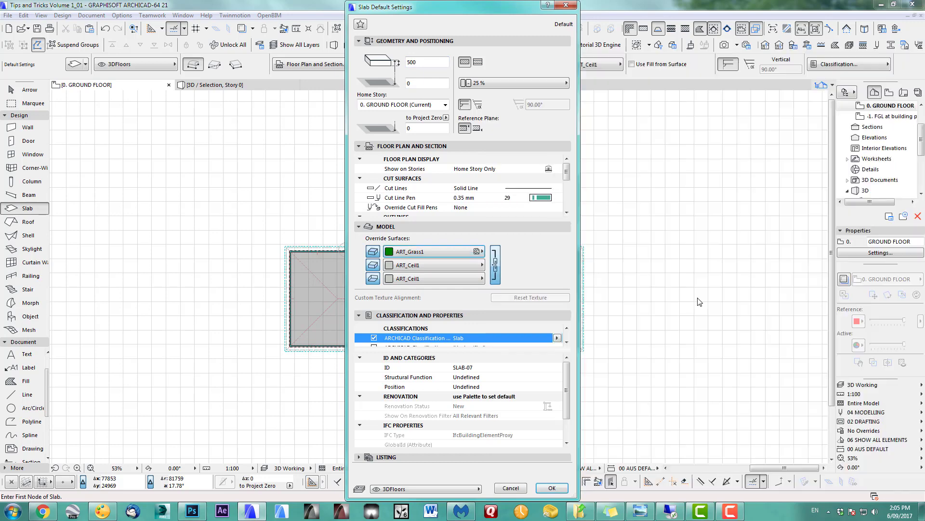
click(418, 486)
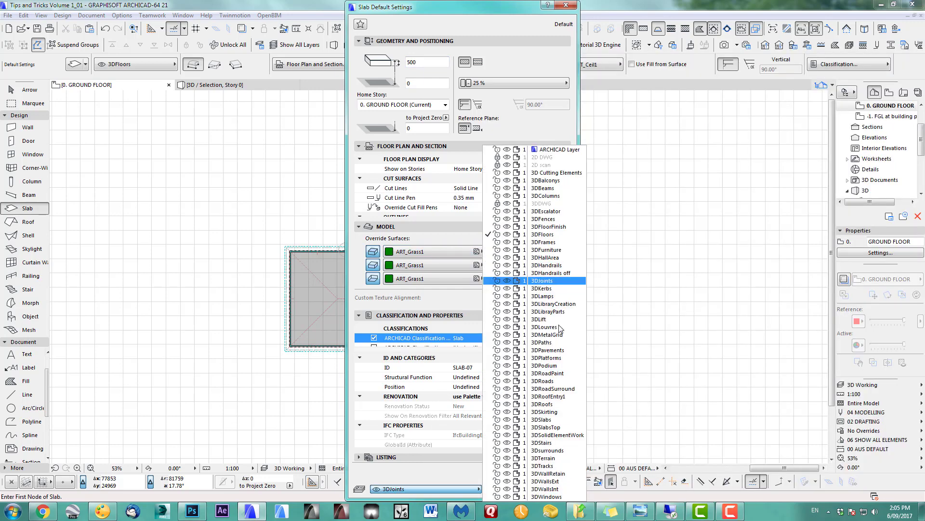
click(548, 459)
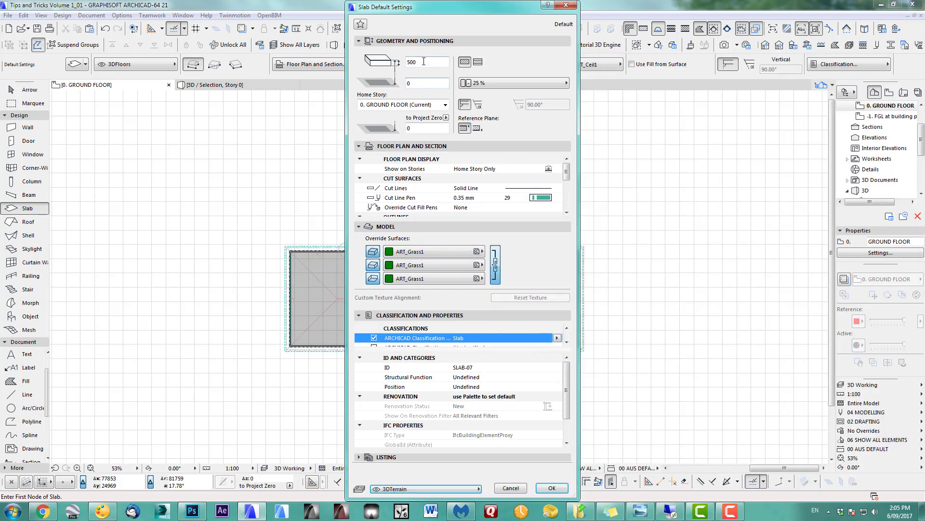
click(552, 488)
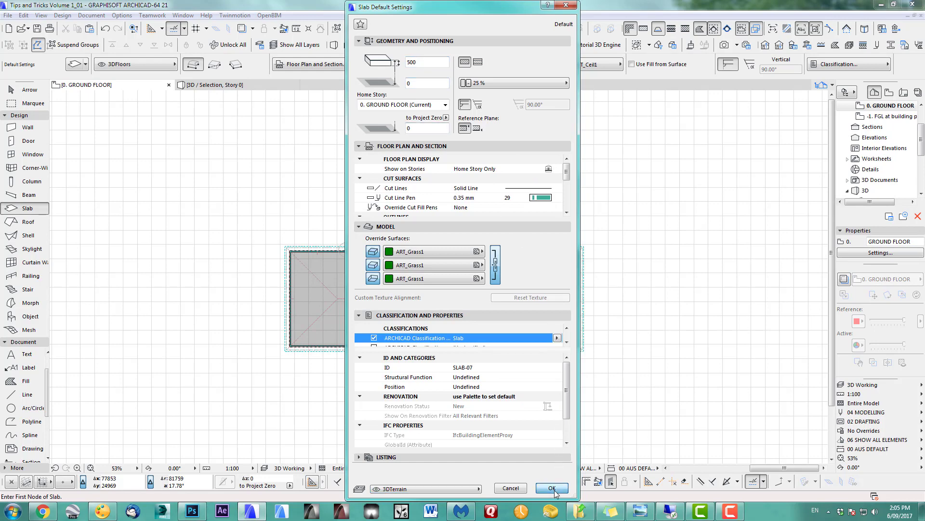
Draw a large rectangular grass slab around the T-shaped building in the ground floor plan.
scroll(544, 357, down, 5)
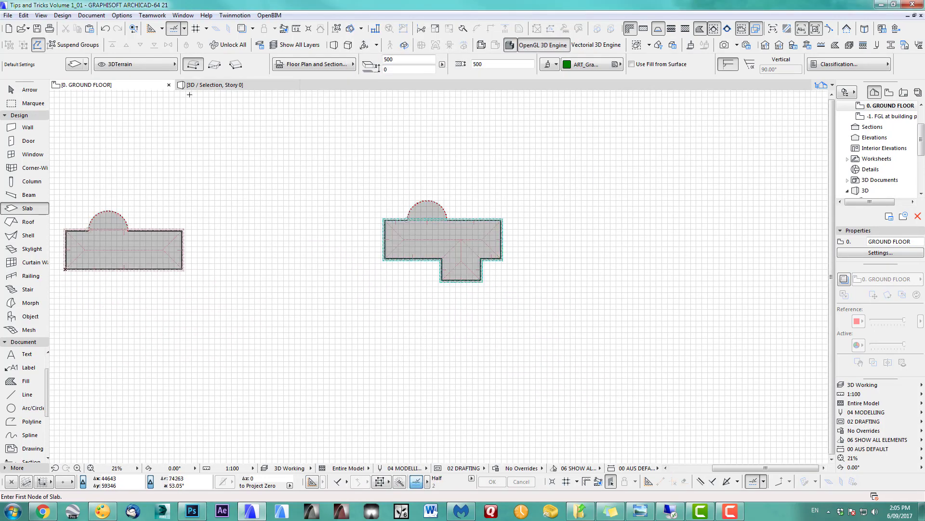
click(214, 64)
click(298, 119)
click(581, 384)
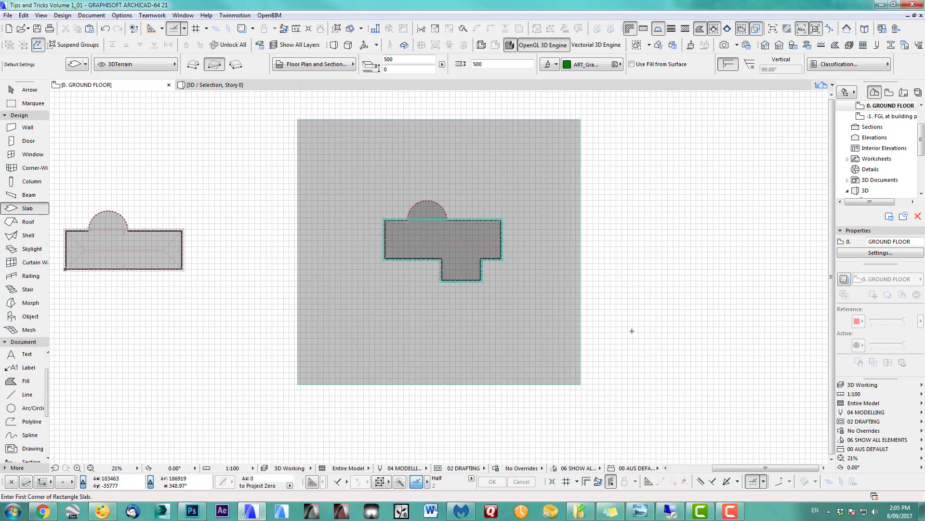
Enclose the grass slab and building in a marquee and show them in 3D.
click(29, 104)
click(270, 106)
click(599, 396)
key(F5)
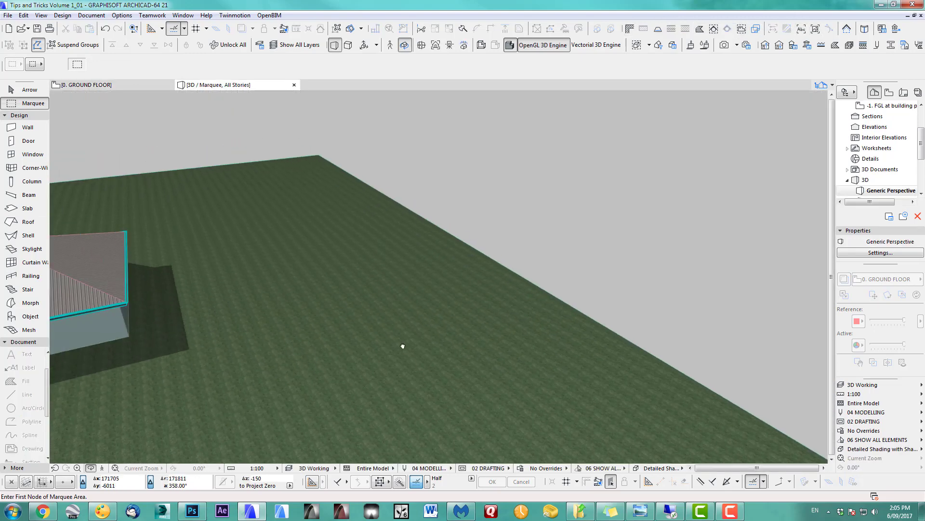
mouse_move(512, 323)
shift+middle_down()
mouse_move(506, 343)
mouse_move(502, 310)
shift+middle_up()
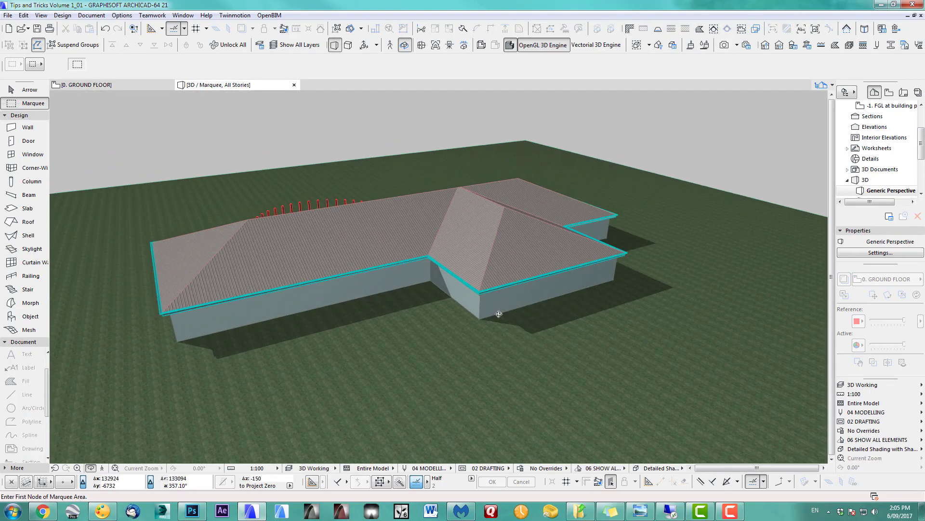
Cut the building's footprint out of the grass slab and curve the opening's edge along the semicircular row of columns.
click(15, 126)
click(12, 90)
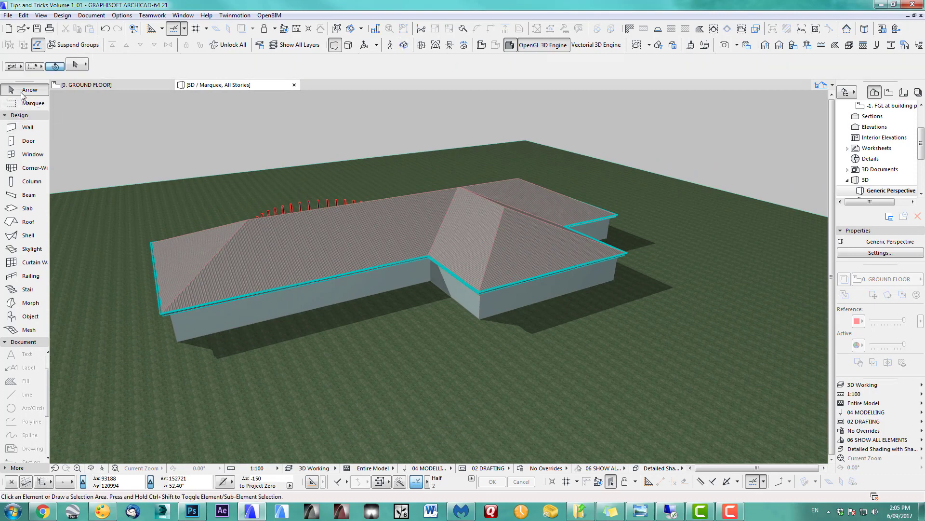
click(465, 341)
shift+middle_drag(390, 332, 526, 337)
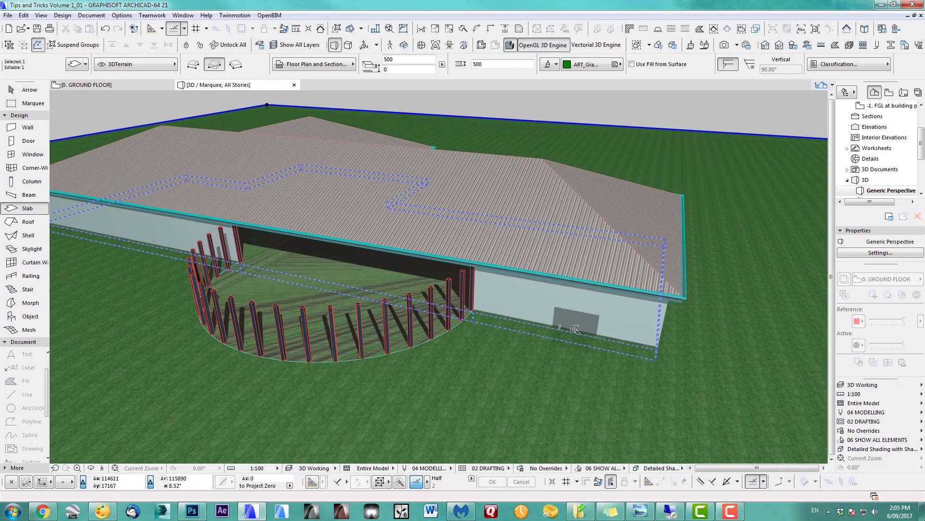
click(357, 284)
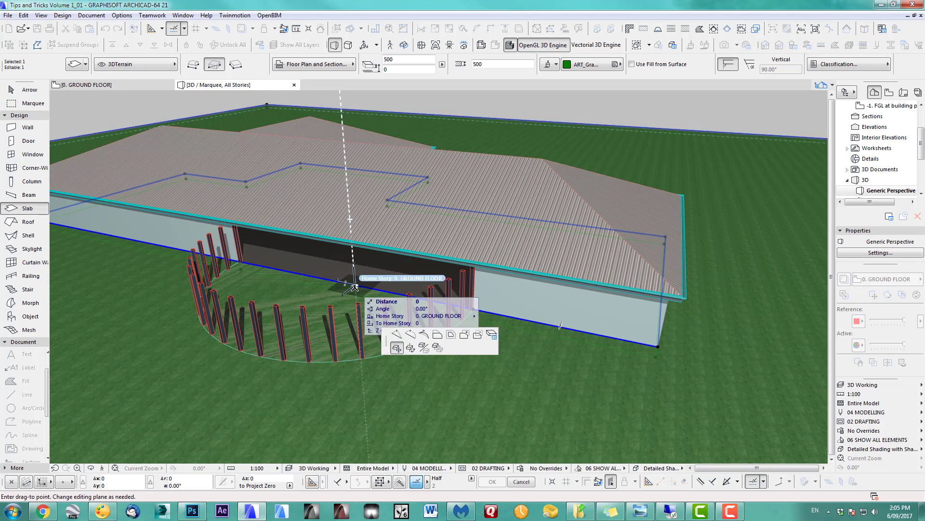
click(412, 338)
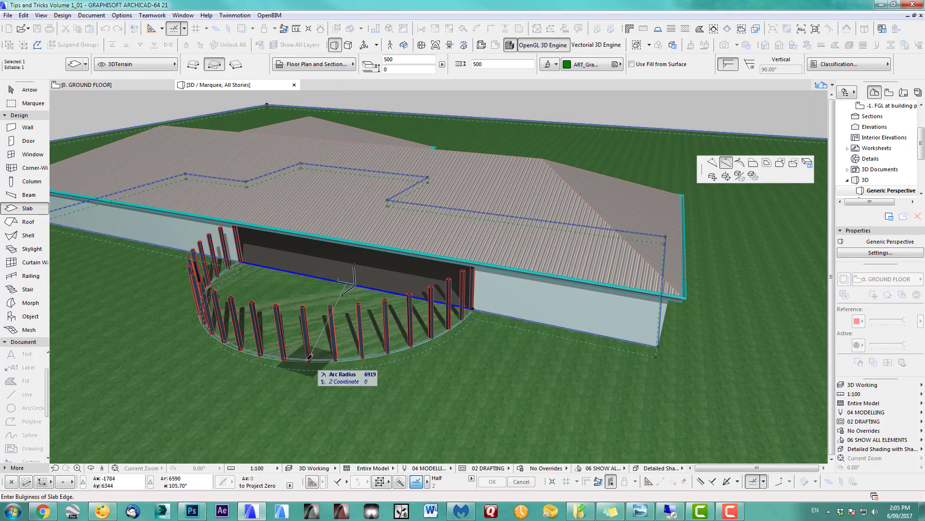
click(316, 351)
scroll(336, 304, down, 4)
key(o)
drag(528, 333, 531, 334)
shift+middle_drag(531, 333, 288, 419)
Draw a winding spline across the grass slab in the ground floor plan, curving past two sides of the building and beyond the slab edges.
key(F2)
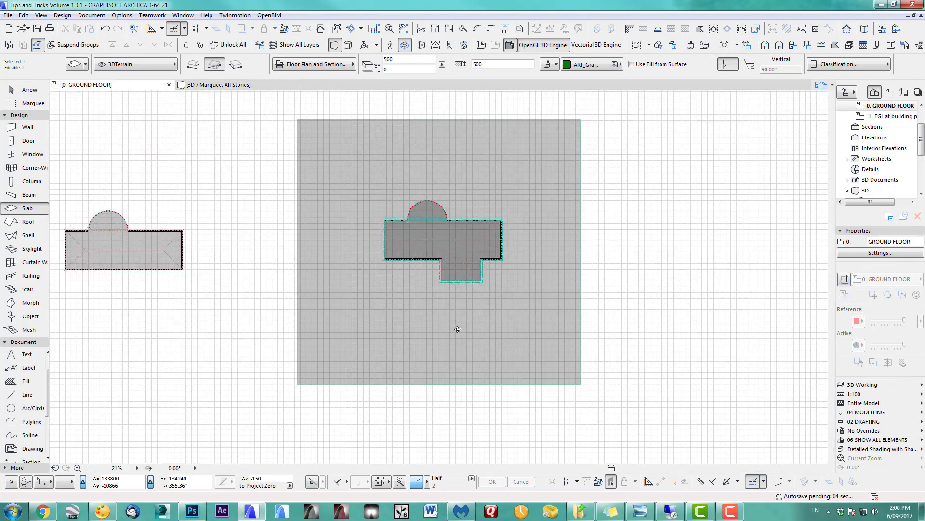
click(28, 104)
click(28, 434)
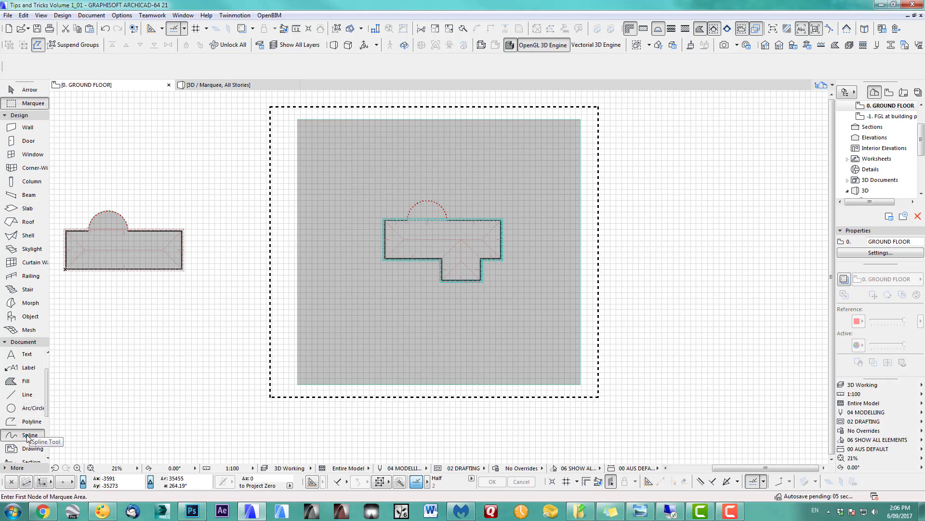
click(282, 331)
click(346, 348)
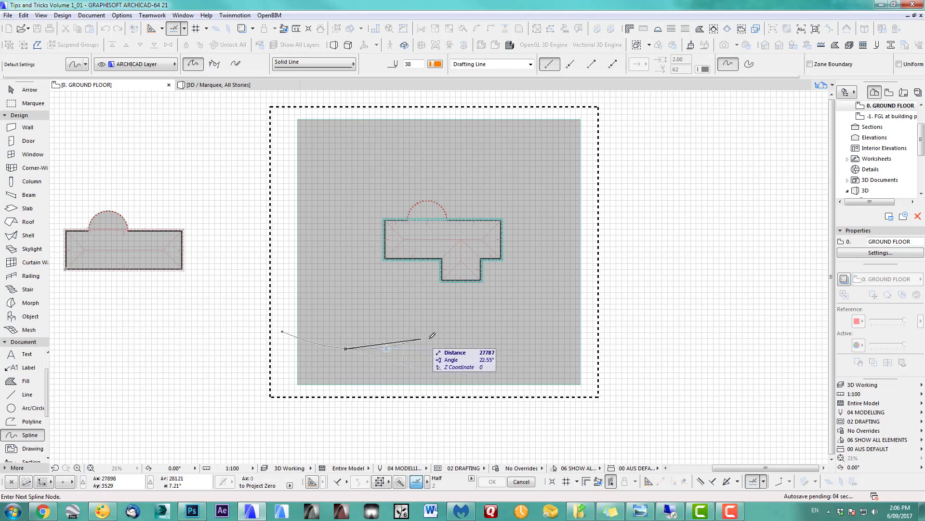
click(524, 343)
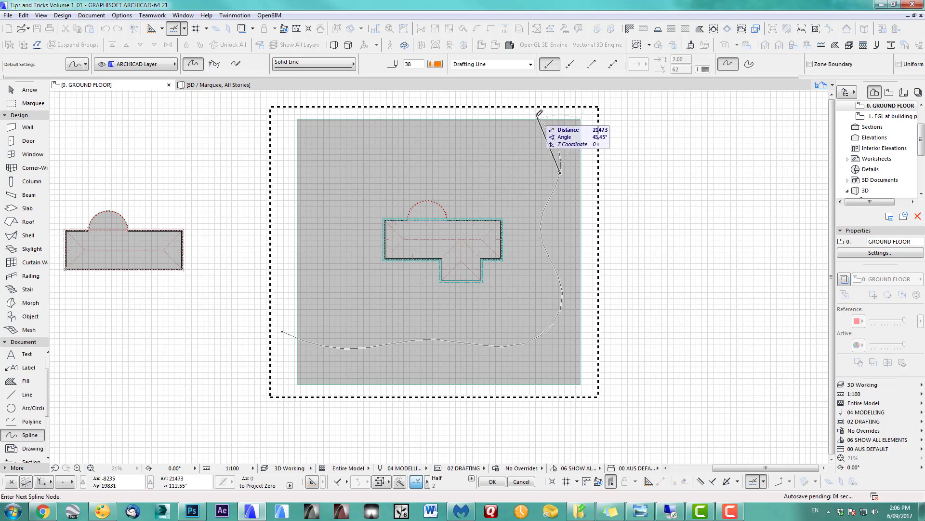
double_click(530, 102)
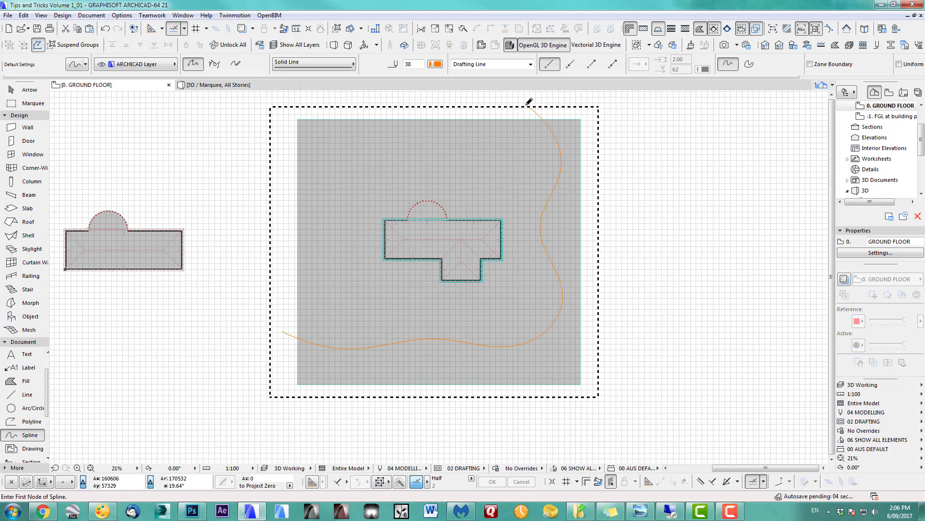
middle_drag(546, 303, 540, 326)
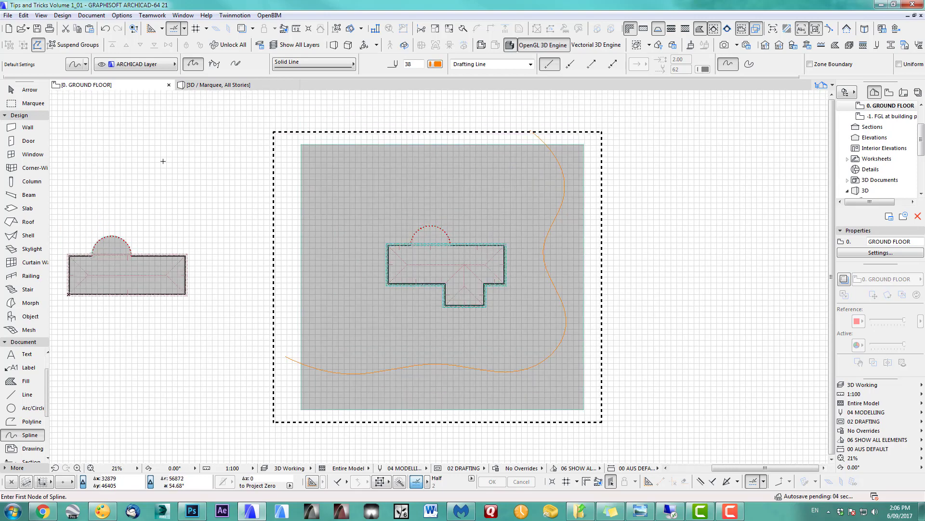
Set the wall defaults to 200 mm height, -200 mm base offset and 2000 mm thickness, with ART_Pav1 surfaces on the 3DPaths layer.
click(29, 209)
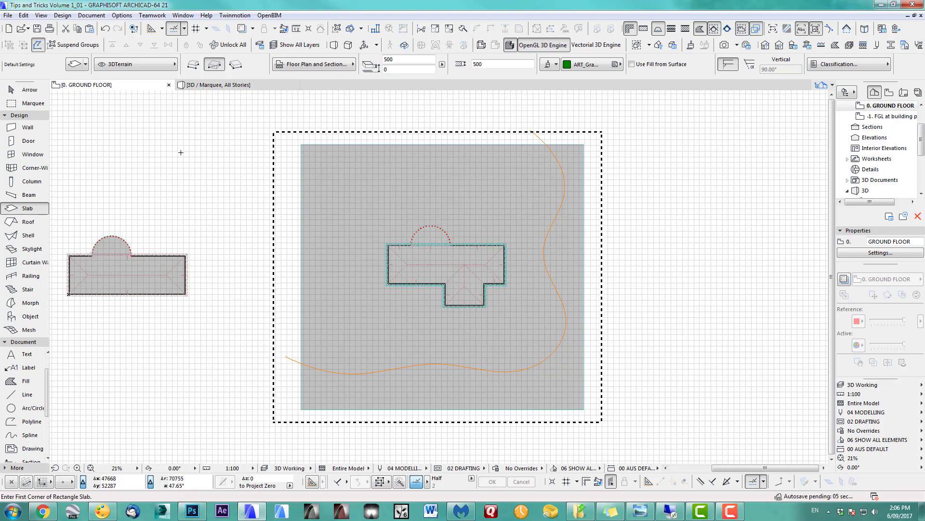
click(31, 128)
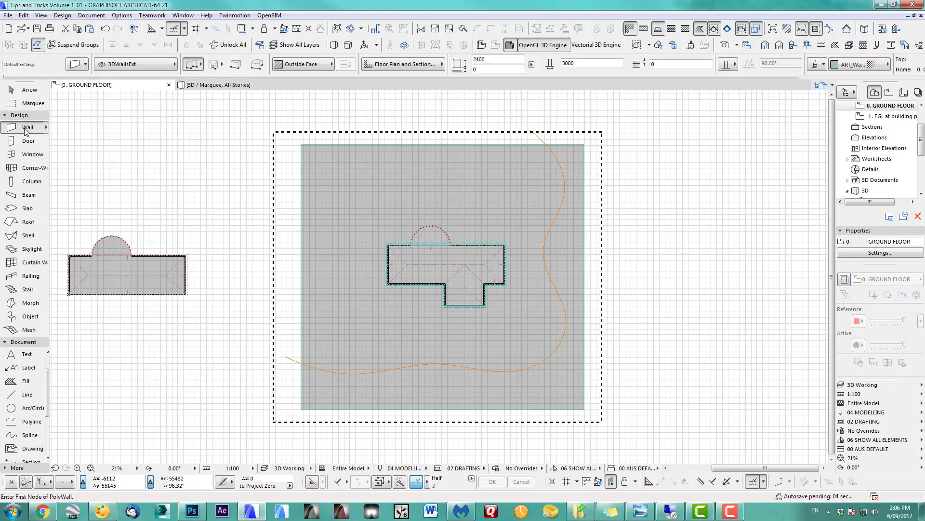
double_click(32, 129)
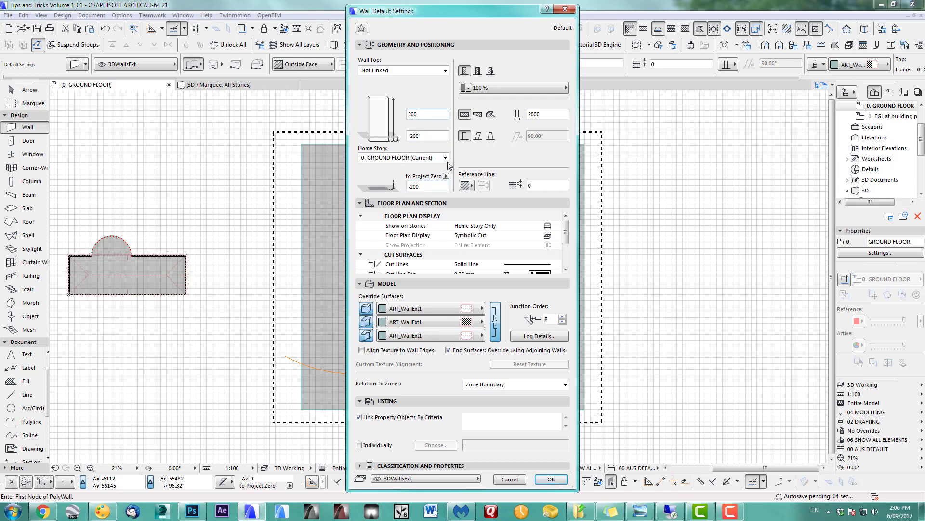
click(447, 309)
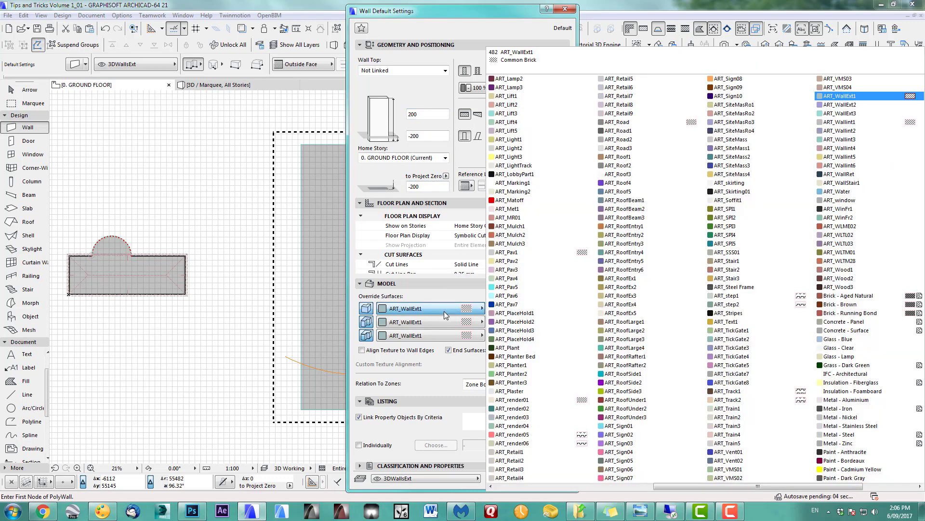
scroll(653, 342, down, 1)
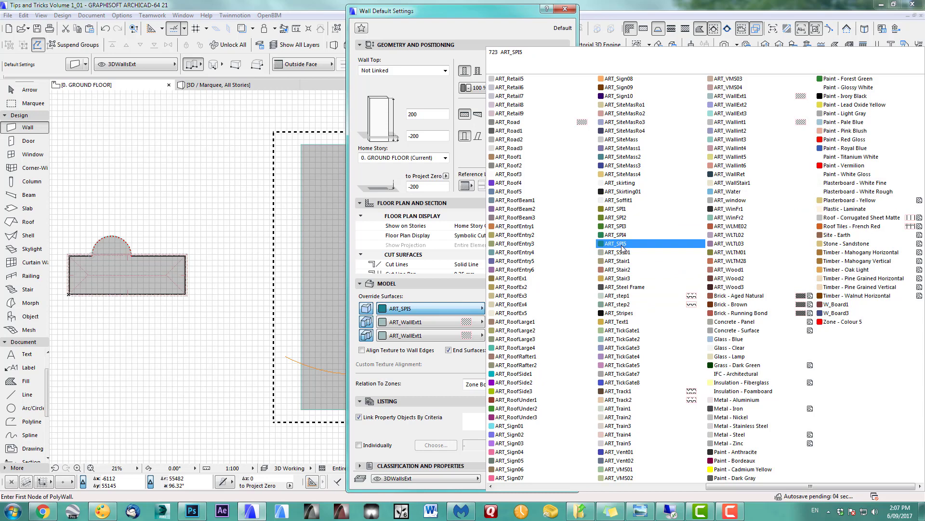
scroll(814, 248, up, 4)
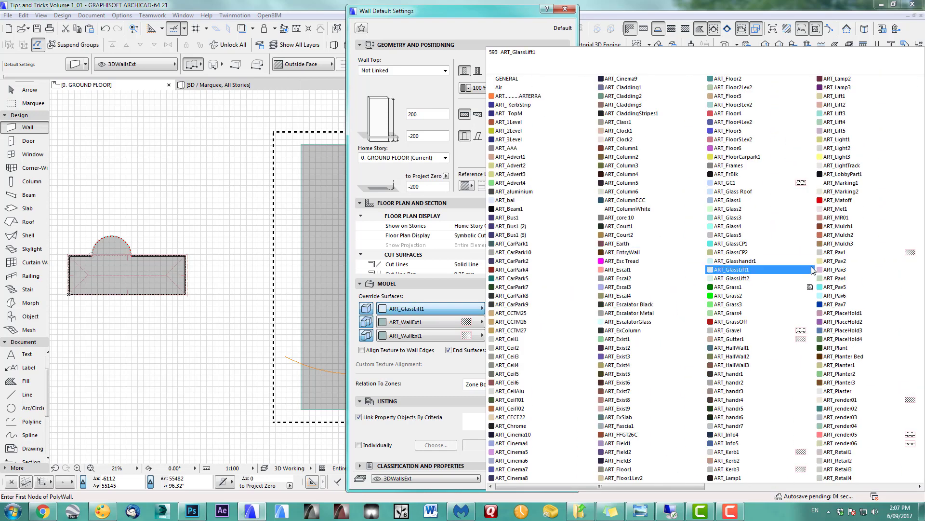
click(830, 254)
click(456, 475)
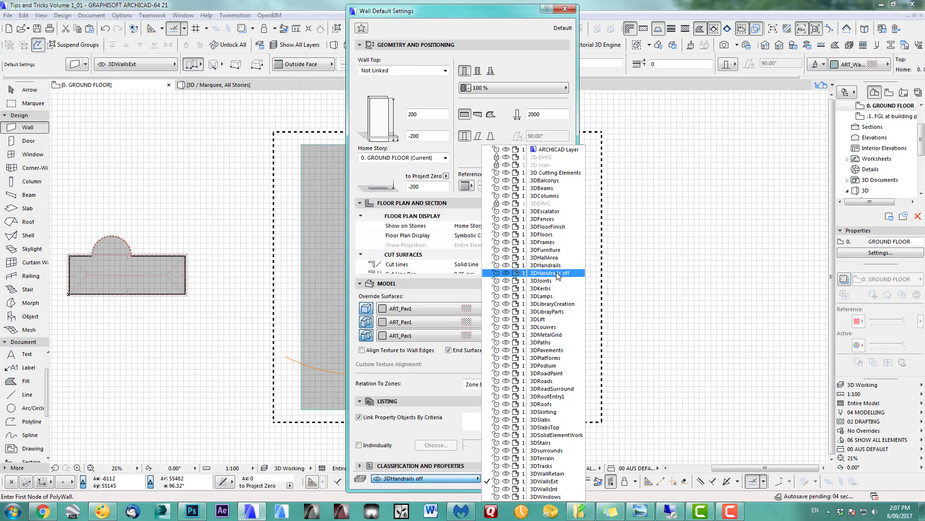
click(548, 343)
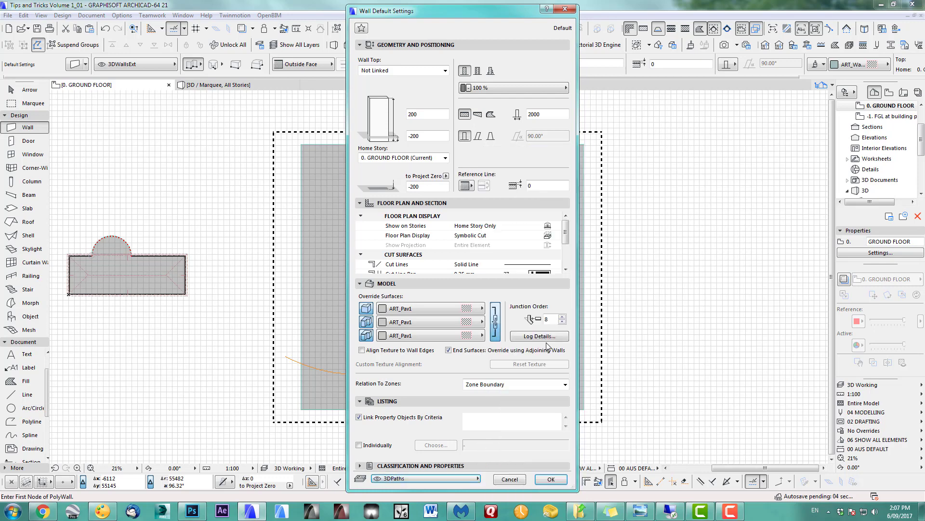
click(551, 479)
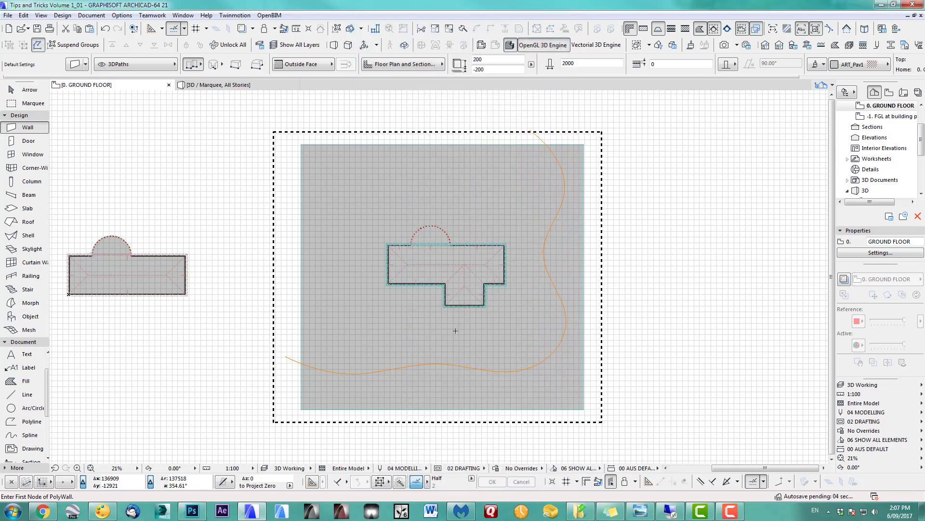
Set the wall defaults' reference line to Center and generate walls along the winding spline with the Magic Wand.
middle_drag(453, 329, 450, 318)
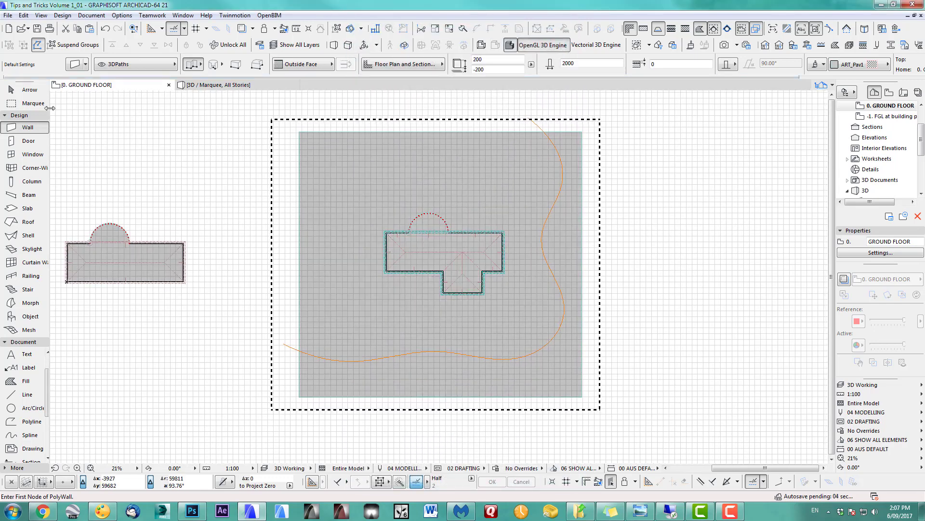
double_click(34, 129)
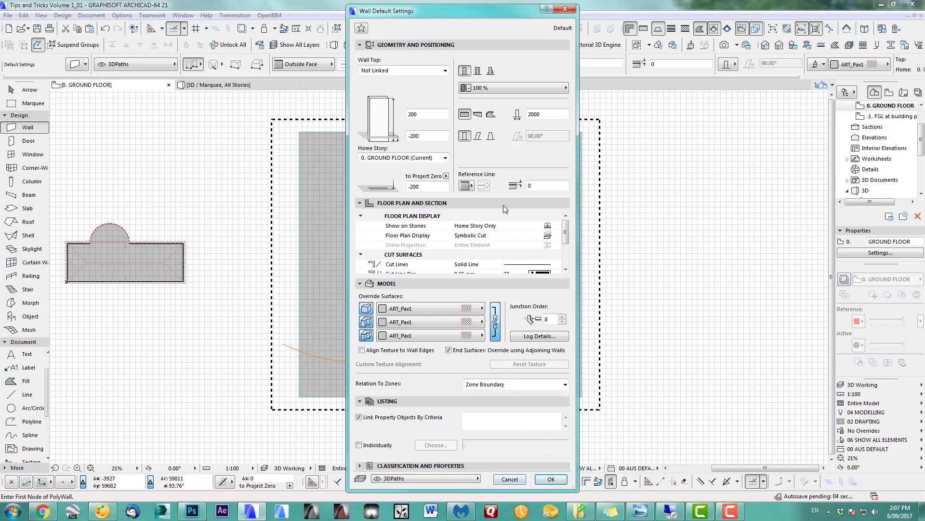
click(467, 186)
click(485, 198)
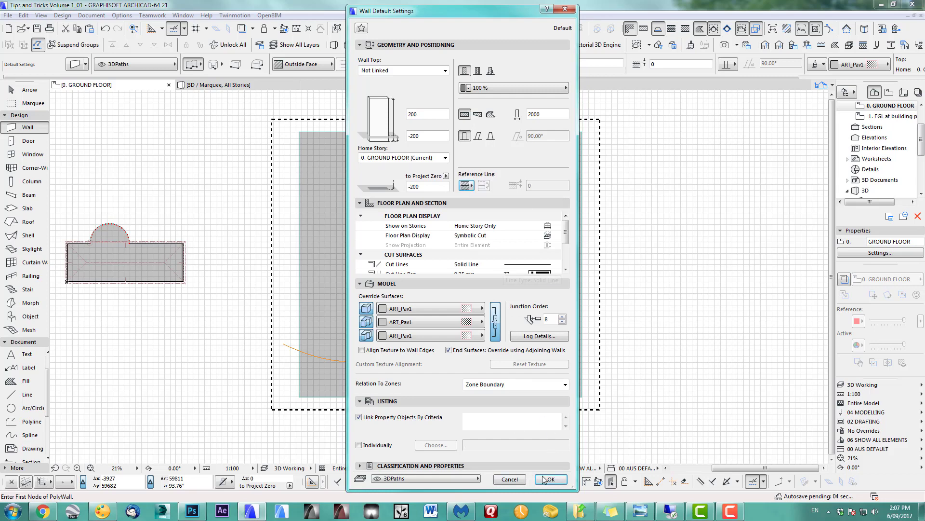
click(549, 478)
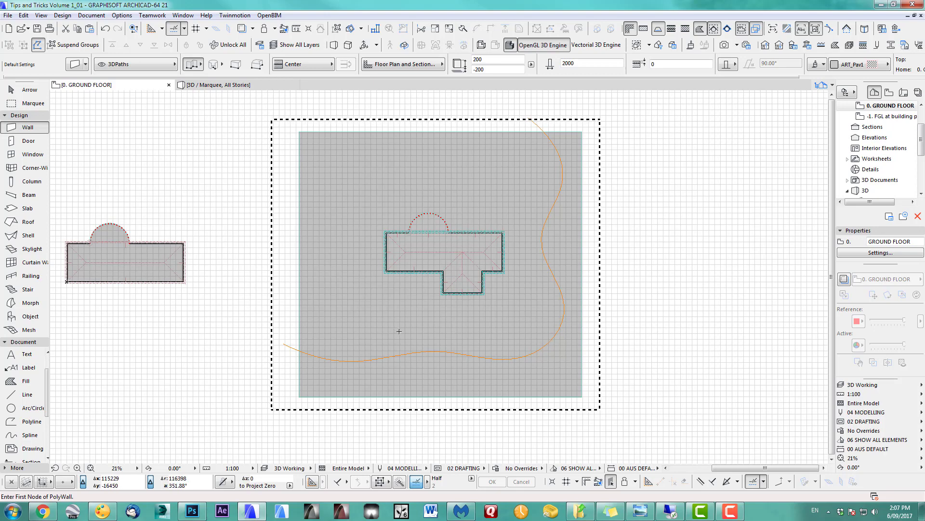
click(401, 353)
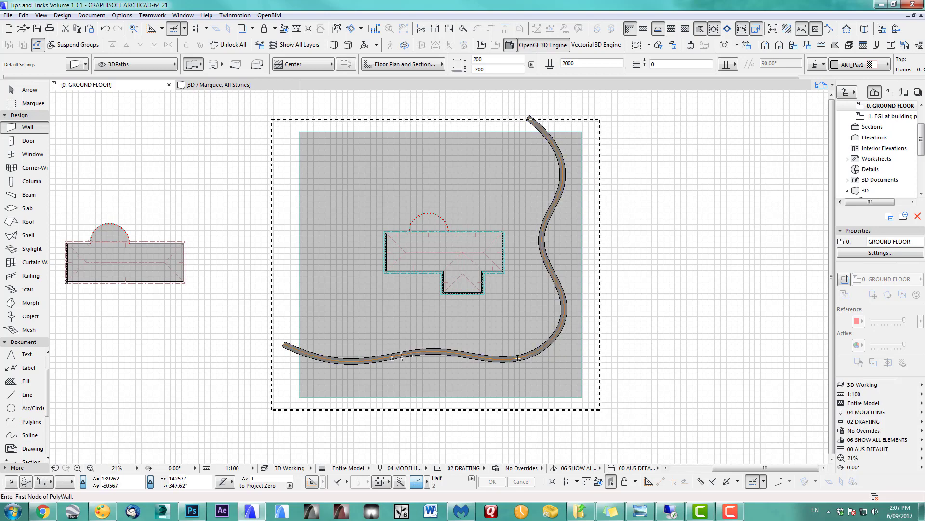
Show the model in 3D, select all the path walls and set their height to 210 mm.
key(F3)
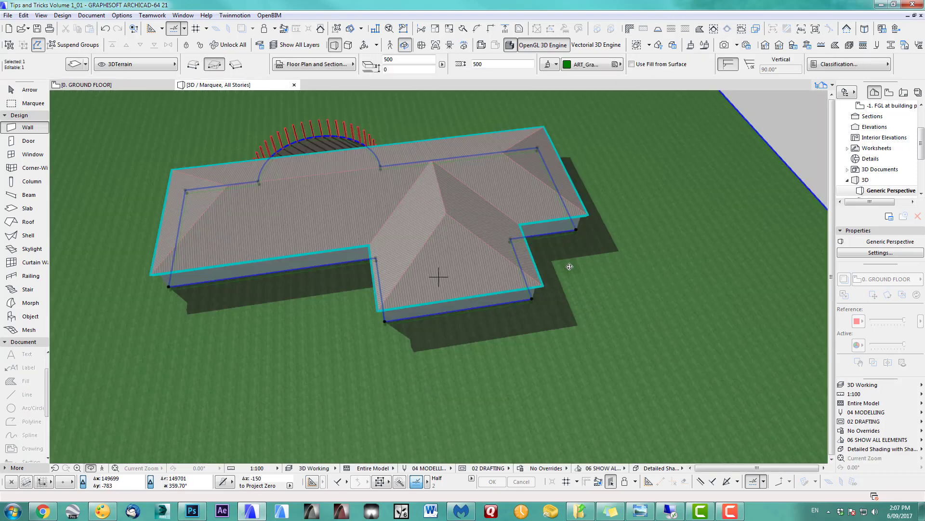
scroll(554, 276, down, 4)
shift+middle_drag(531, 374, 629, 290)
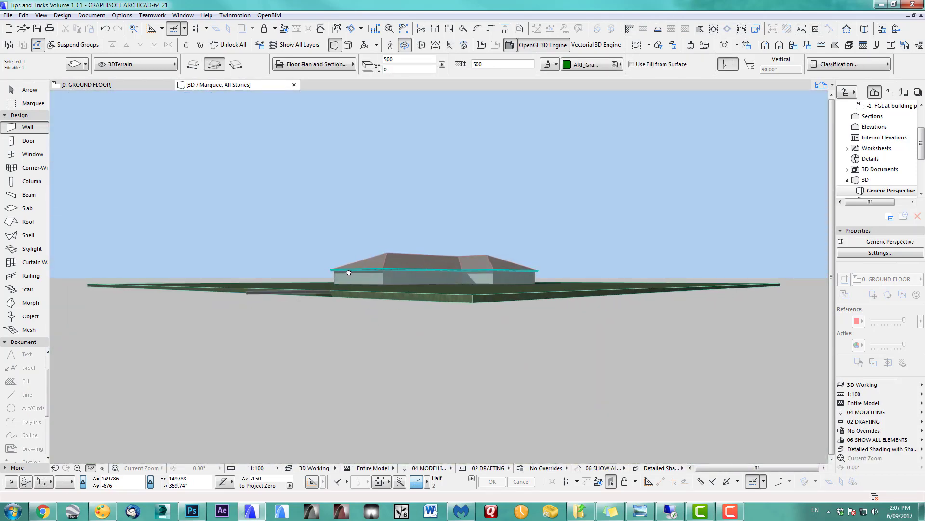
scroll(365, 279, up, 3)
shift+middle_drag(364, 280, 444, 364)
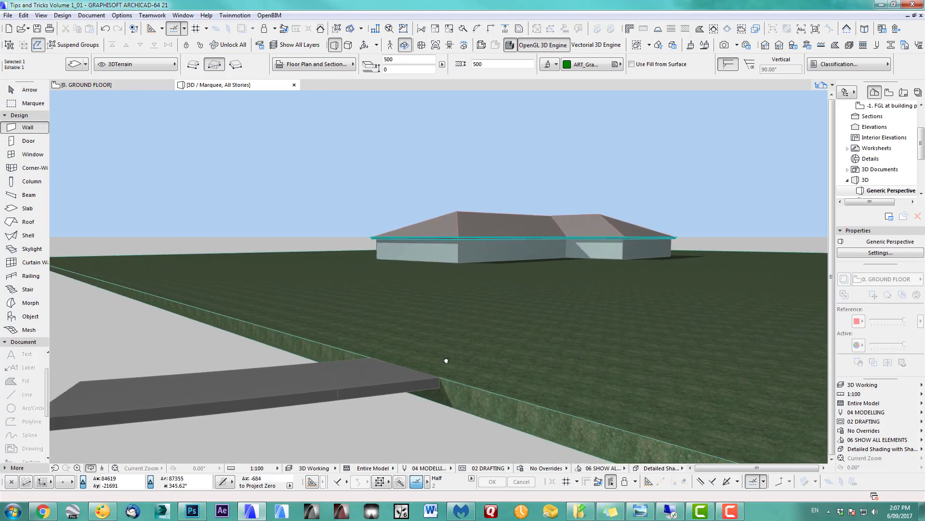
click(22, 89)
click(406, 334)
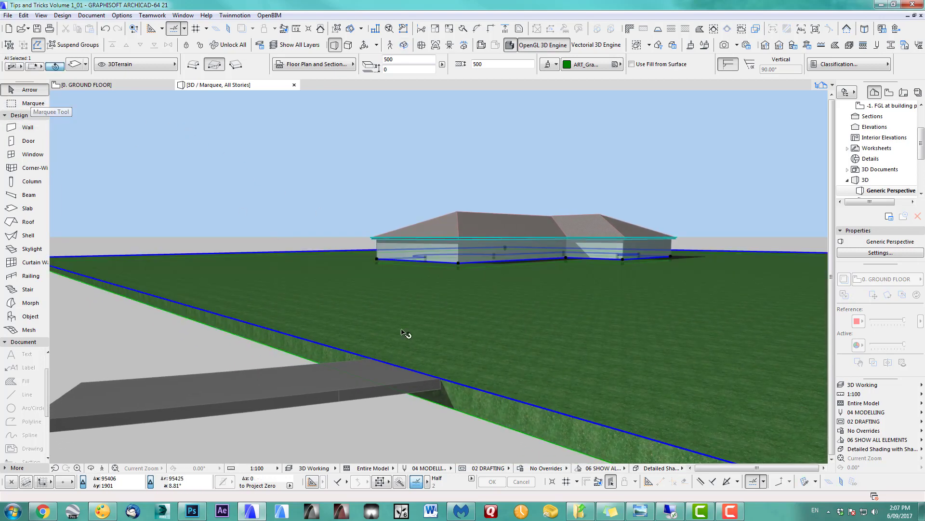
key(ctrl+a)
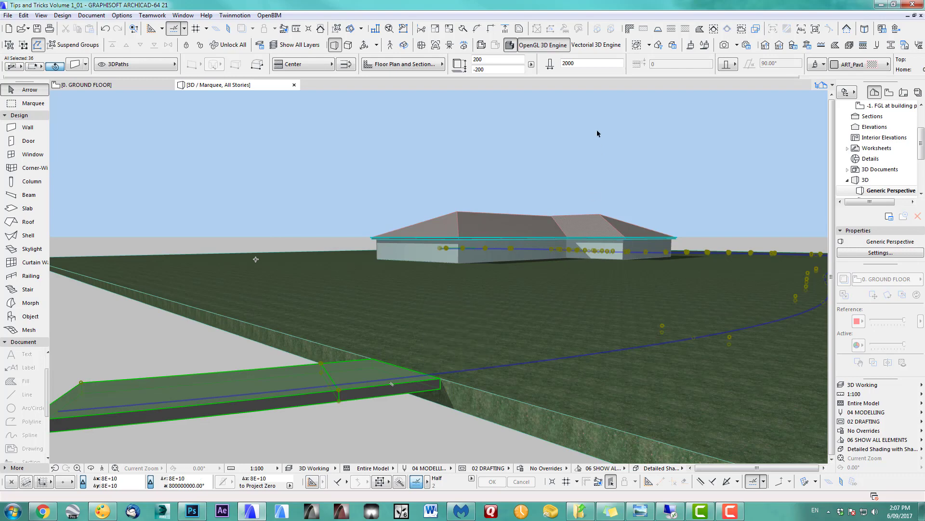
click(478, 60)
key(Return)
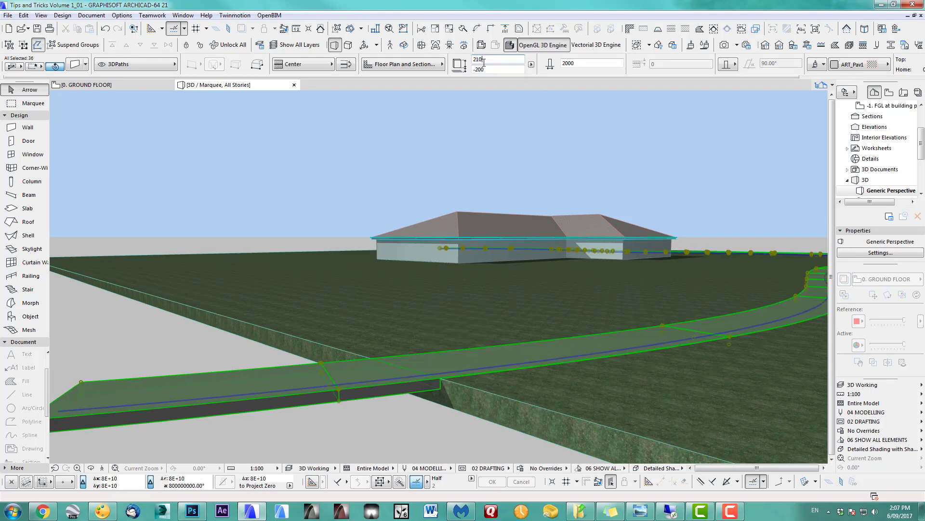
Set the thickness of all the path walls to 2500 mm.
scroll(626, 288, down, 5)
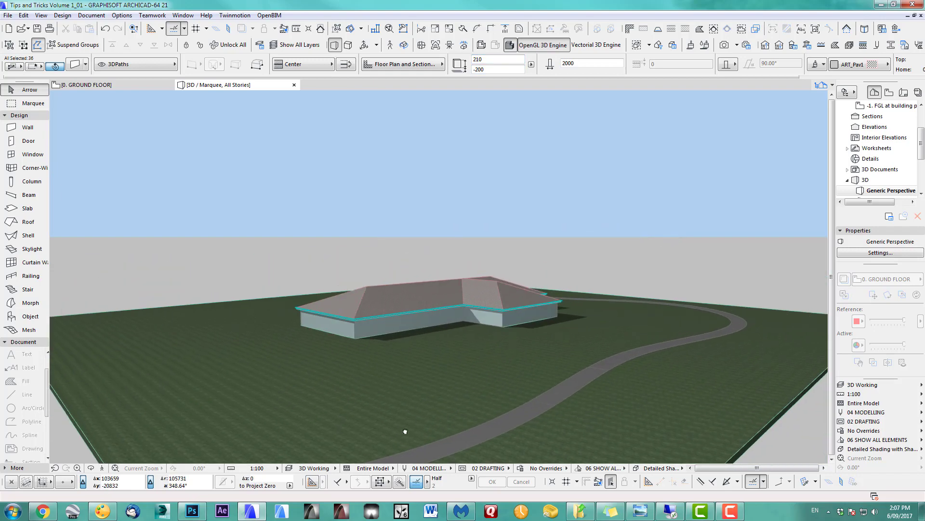
mouse_move(566, 318)
shift+middle_down()
mouse_move(602, 327)
mouse_move(492, 378)
mouse_move(513, 378)
mouse_move(582, 312)
shift+middle_up()
drag(583, 312, 547, 326)
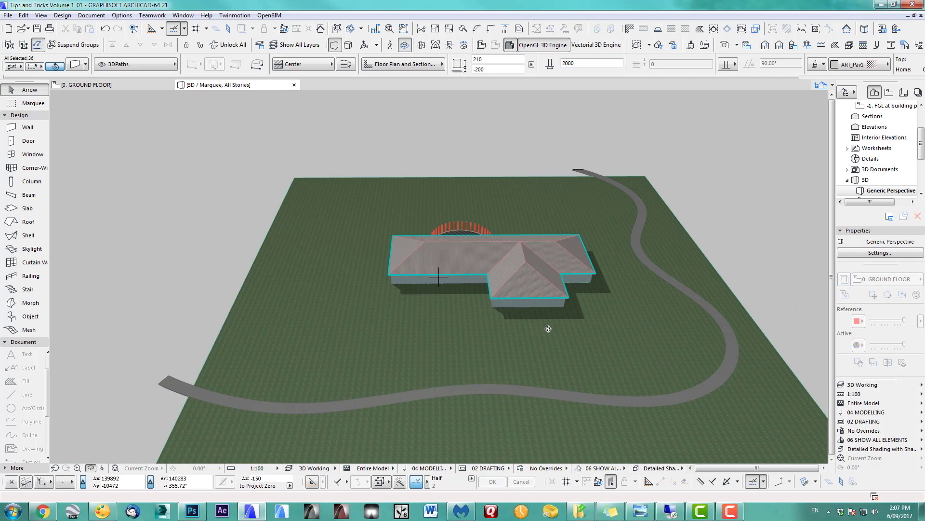
key(o)
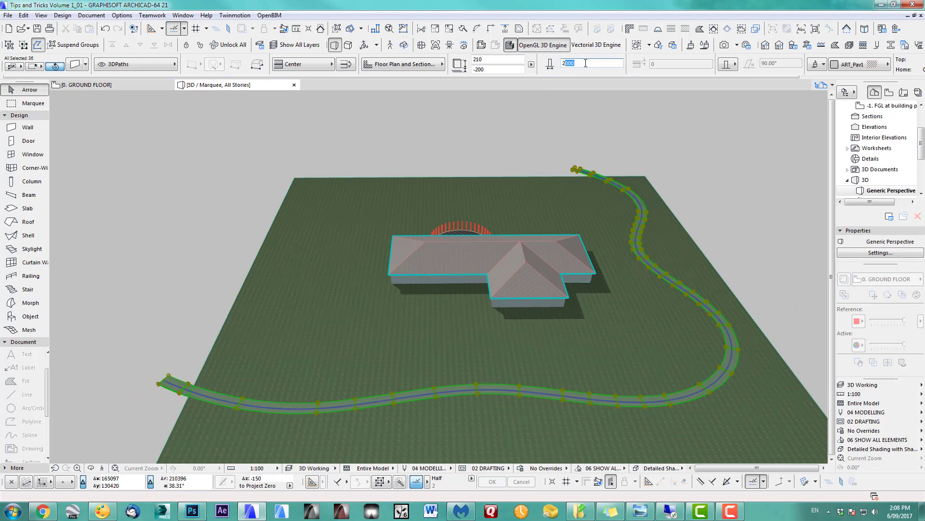
click(502, 70)
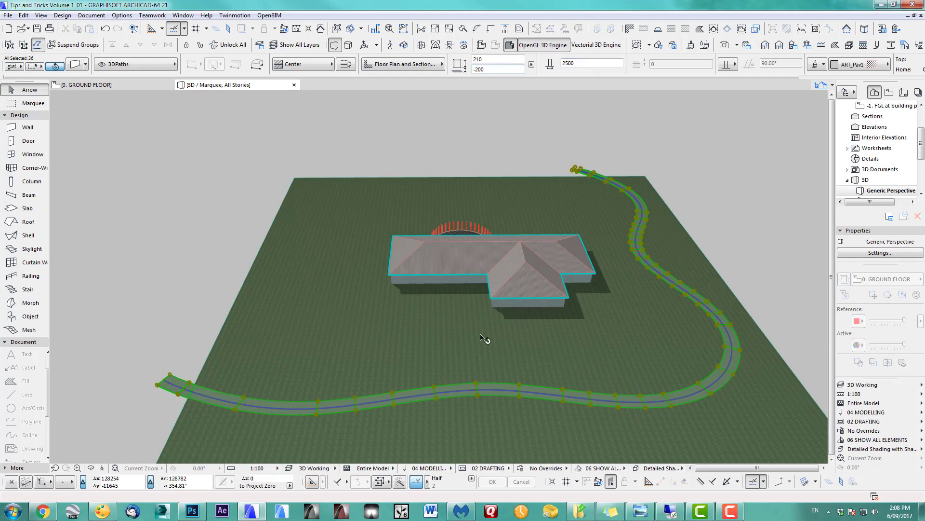
Start a Solid Element Operation and assign the grass slab as its target element.
scroll(483, 355, down, 1)
middle_drag(495, 369, 475, 307)
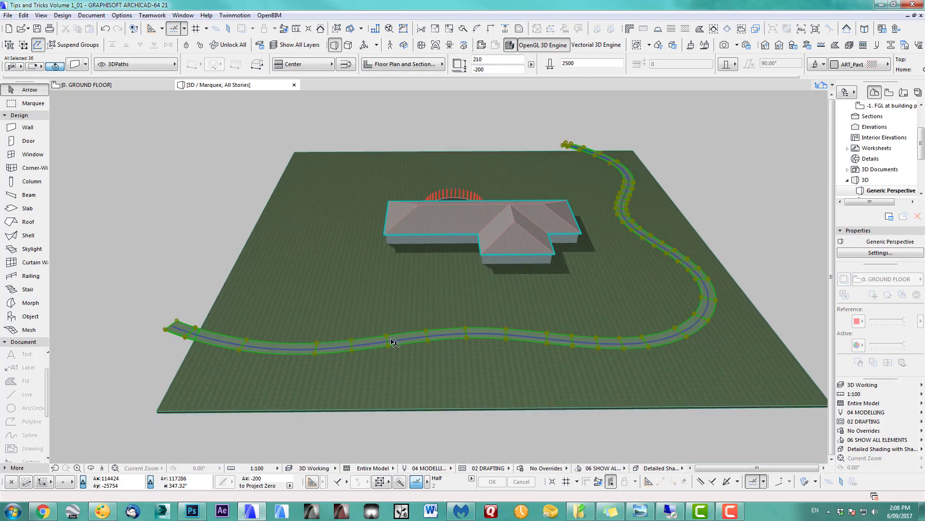
shift+middle_drag(397, 287, 529, 322)
scroll(473, 360, up, 5)
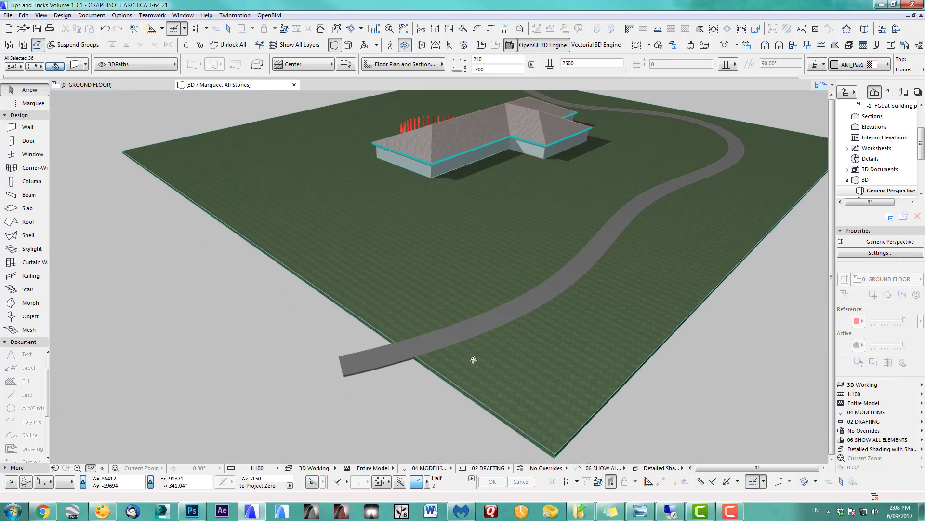
shift+middle_drag(478, 341, 385, 325)
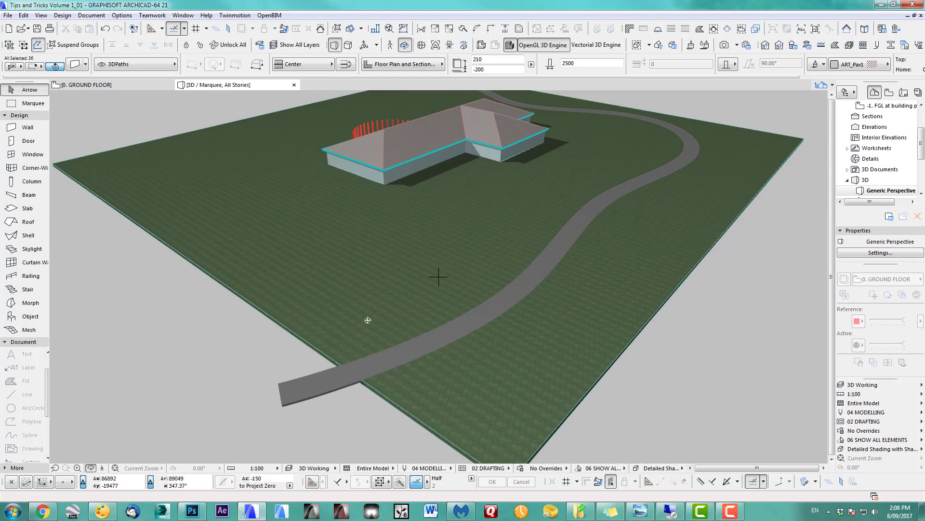
click(43, 15)
mouse_move(62, 16)
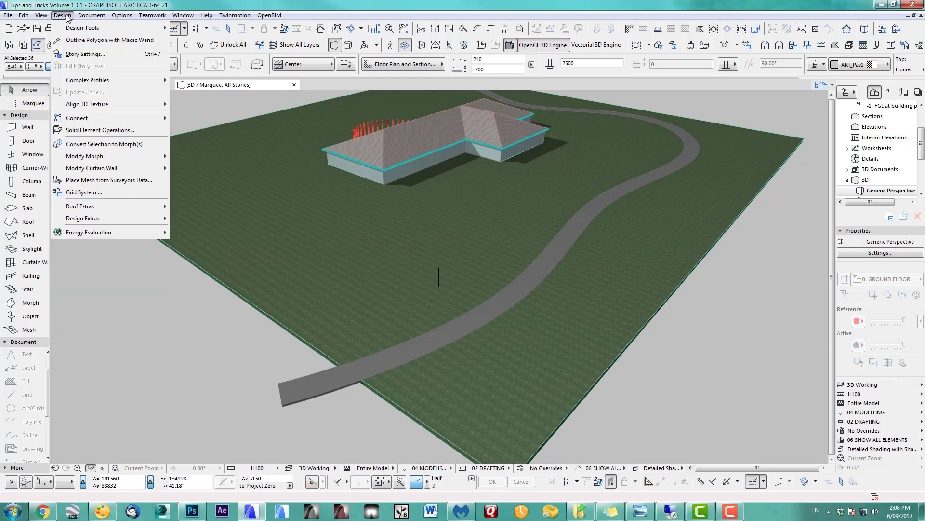
click(82, 129)
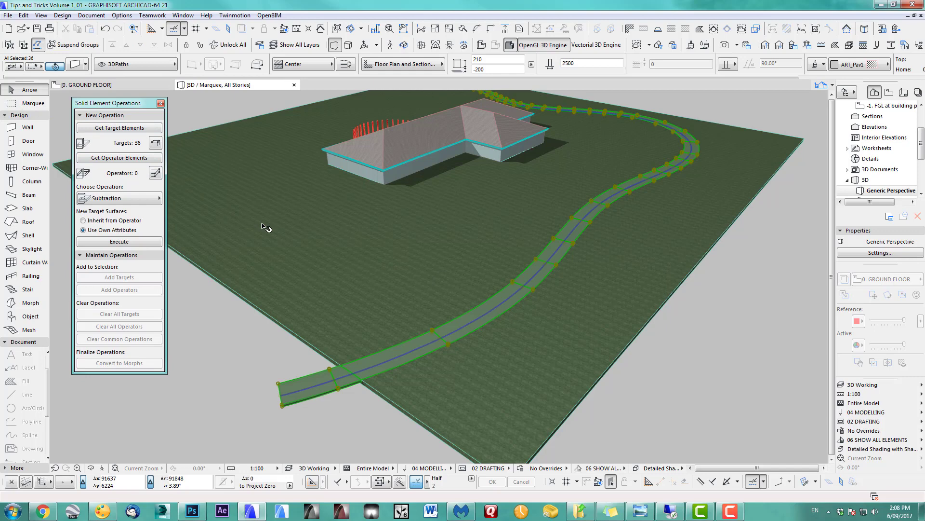
click(230, 207)
click(138, 128)
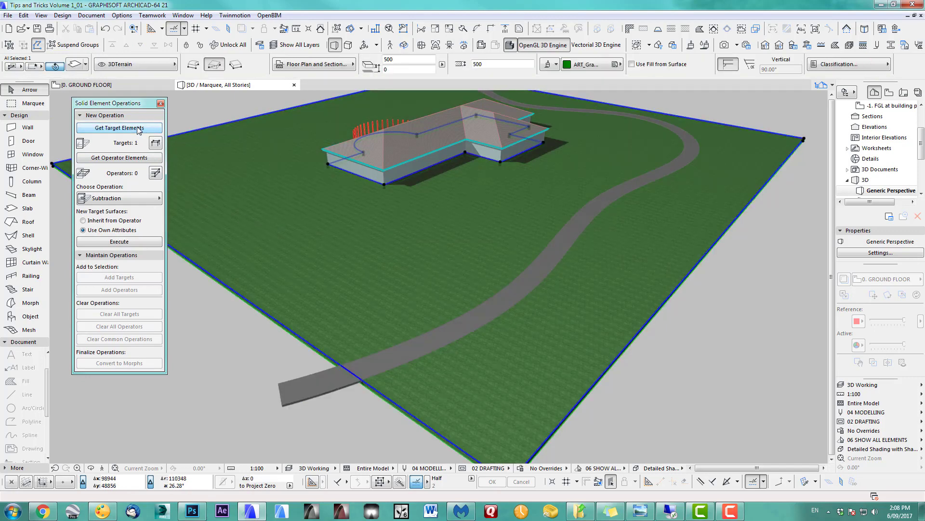
Assign the path walls as operators and execute a subtraction with downward extrusion on the grass slab.
click(333, 389)
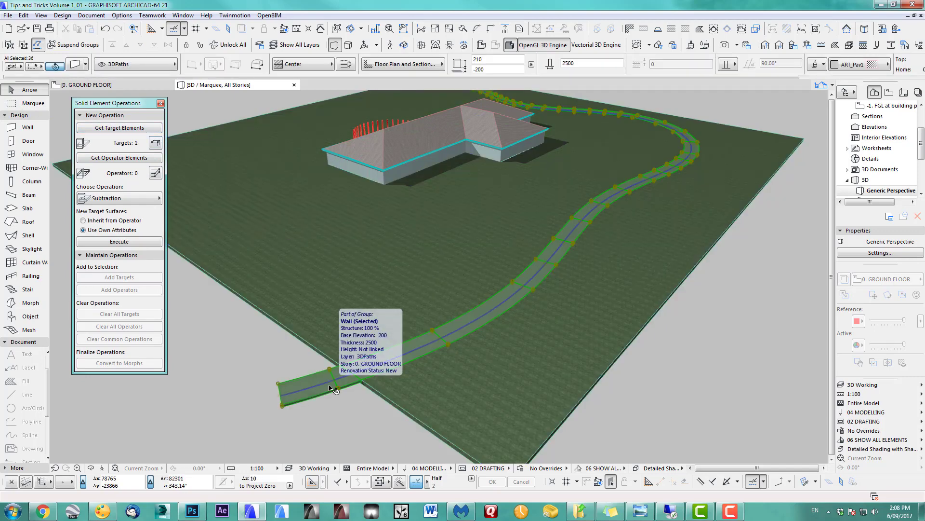
click(132, 161)
click(114, 200)
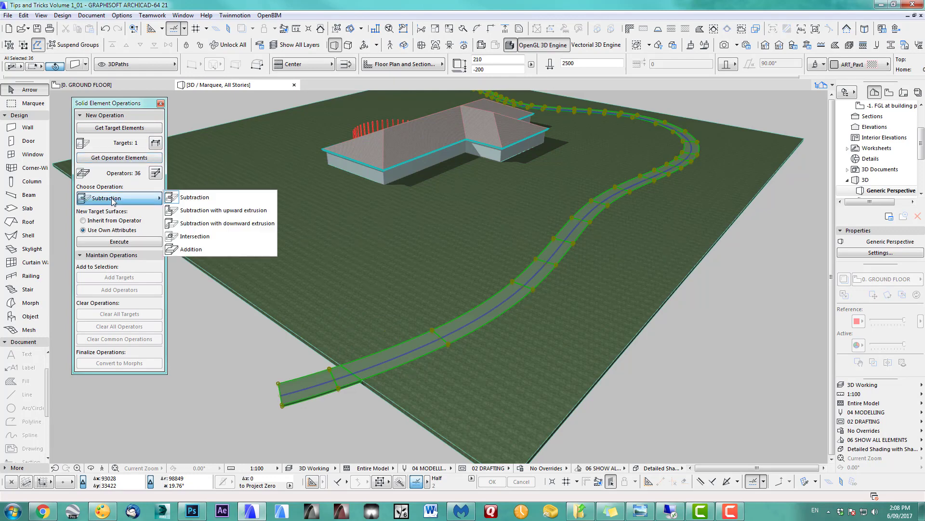
click(223, 225)
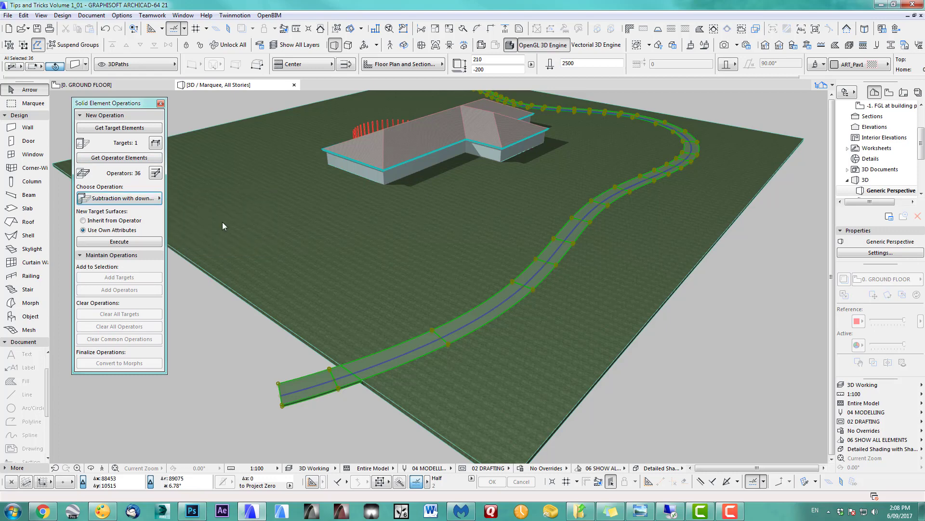
click(135, 241)
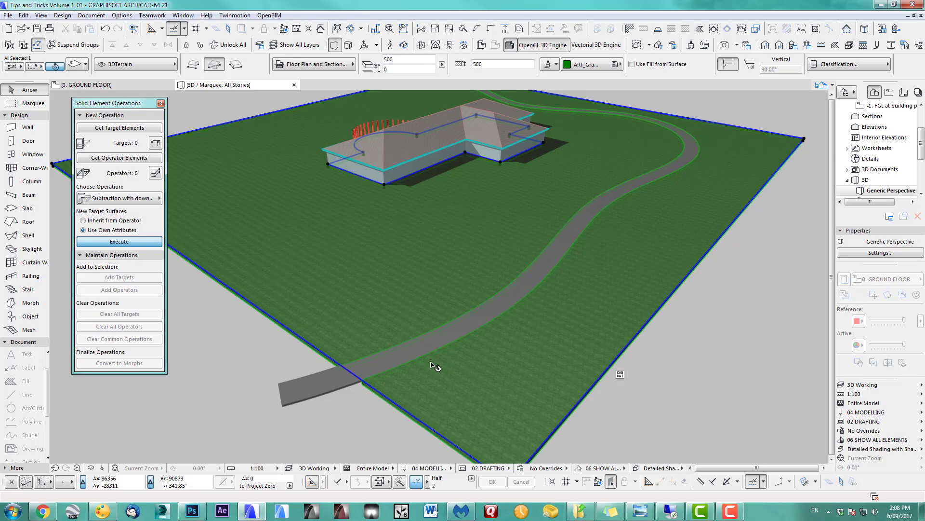
Orbit beneath the grass slab, select the grouped path walls and set their thickness to 1500 mm.
click(585, 315)
key(o)
drag(541, 320, 554, 258)
drag(479, 303, 605, 262)
click(318, 133)
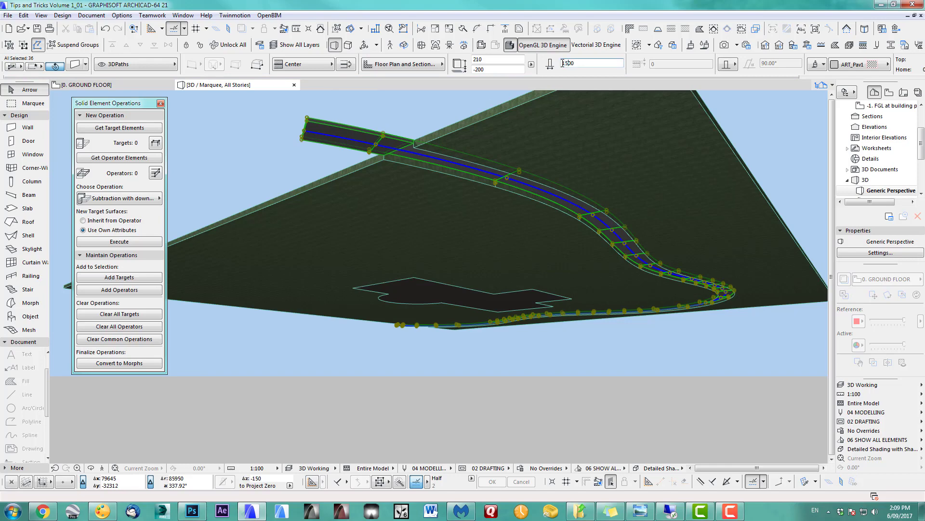
key(Return)
Examine the narrowed path and its cut through the grass slab from below and from above.
middle_drag(431, 139, 557, 190)
scroll(558, 190, up, 2)
middle_drag(694, 197, 757, 211)
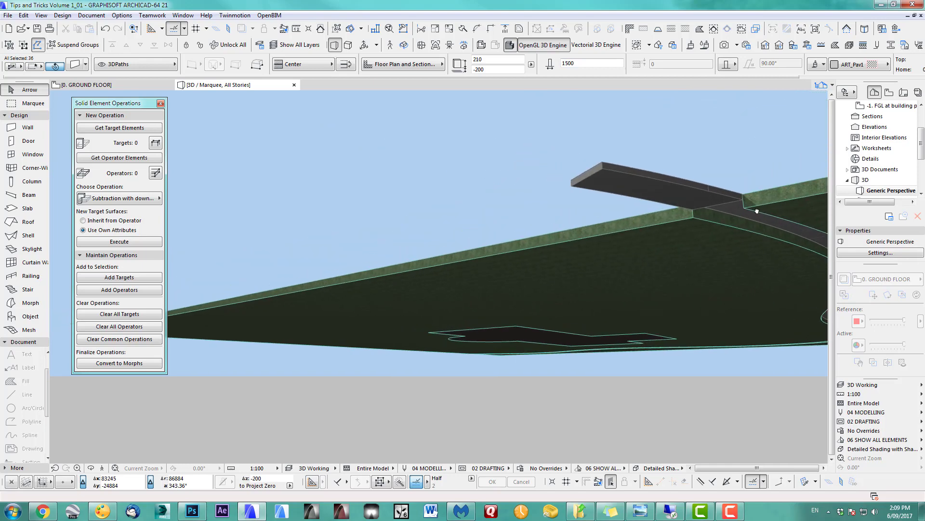
drag(757, 211, 458, 188)
key(o)
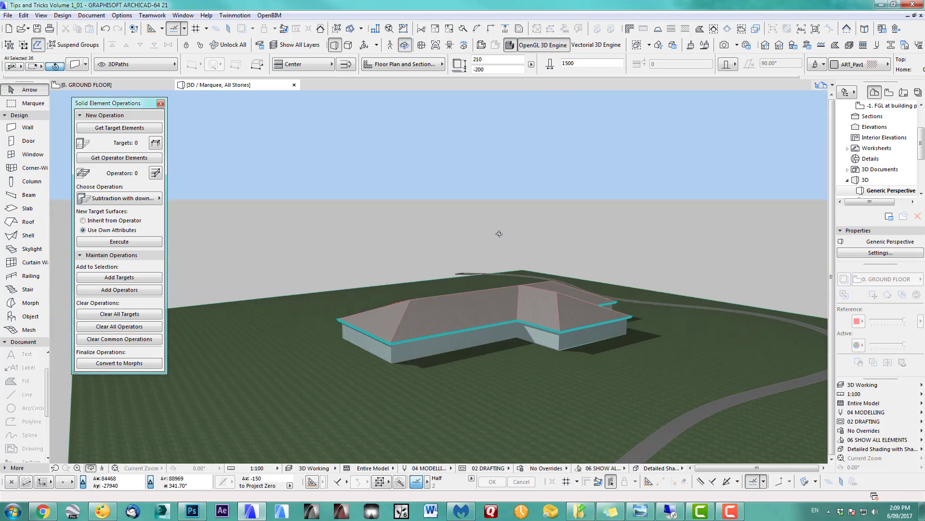
drag(499, 234, 609, 337)
middle_drag(610, 337, 661, 289)
drag(661, 289, 586, 362)
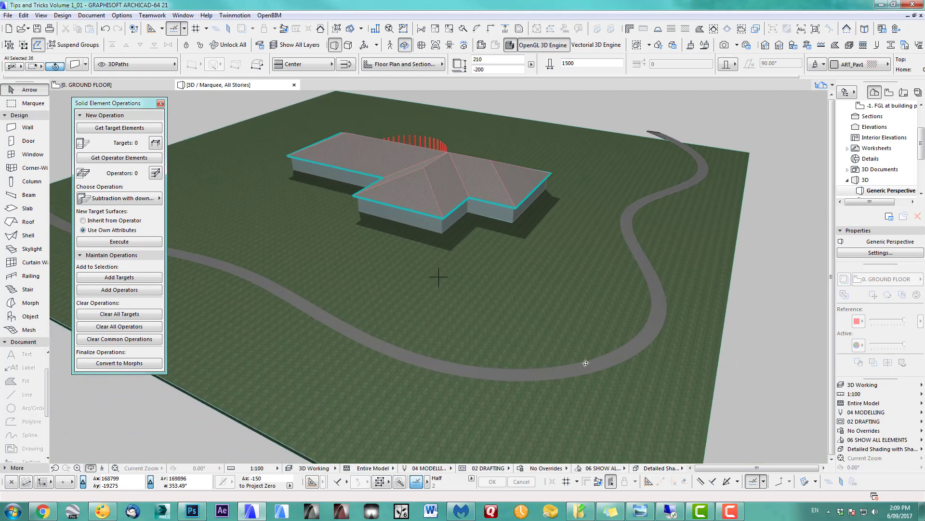
drag(489, 332, 581, 348)
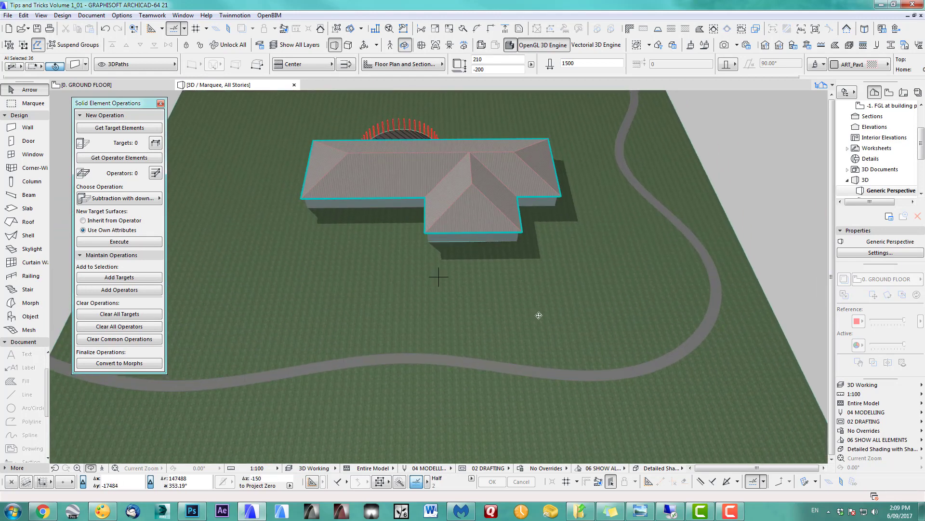
middle_drag(527, 314, 623, 302)
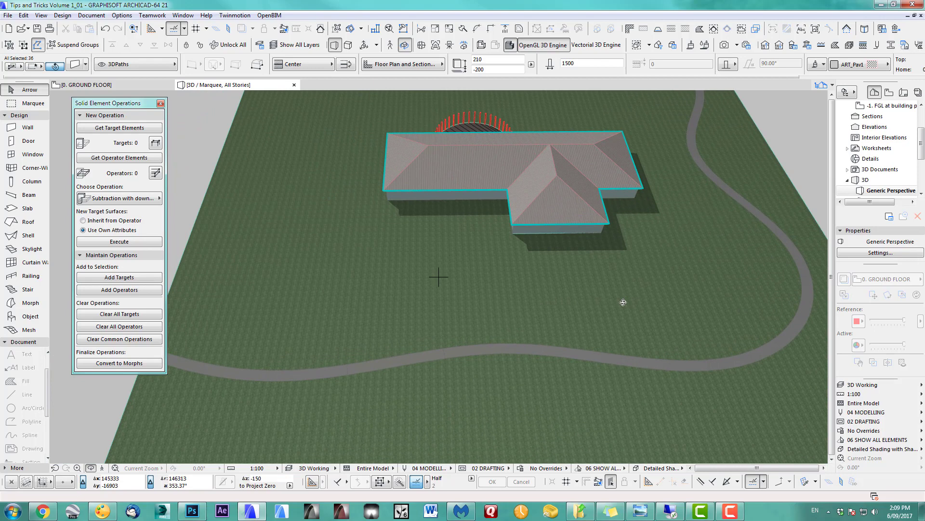
drag(515, 338, 496, 312)
With the path walls selected, open the Profile Manager and choose the Pathway1 profile.
click(30, 103)
click(29, 90)
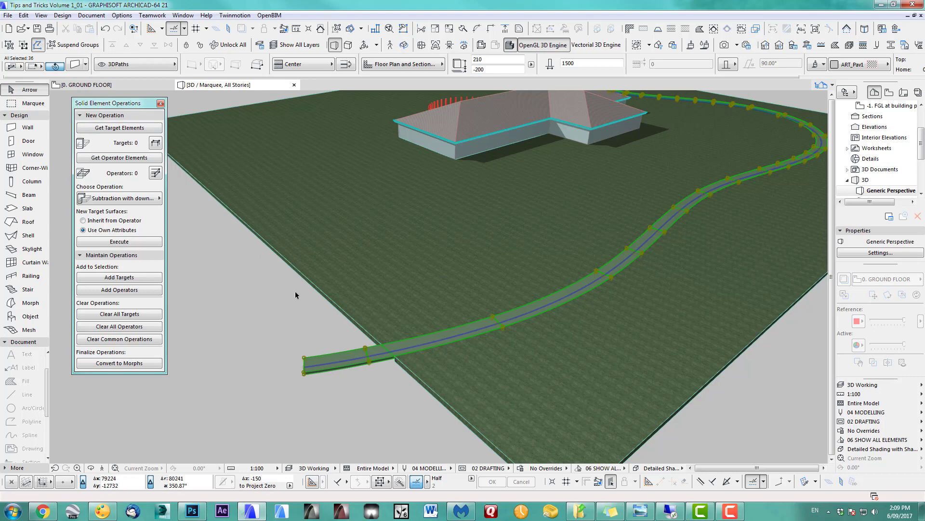
click(892, 46)
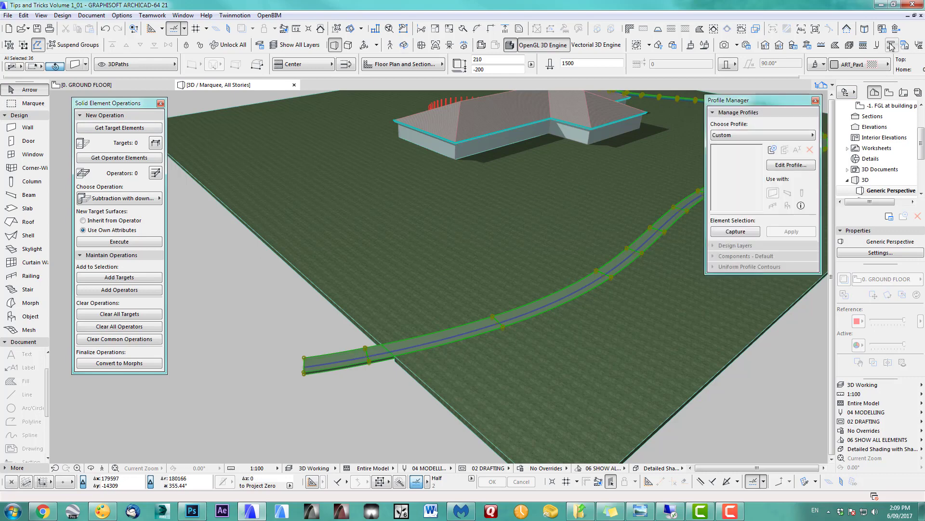
click(782, 134)
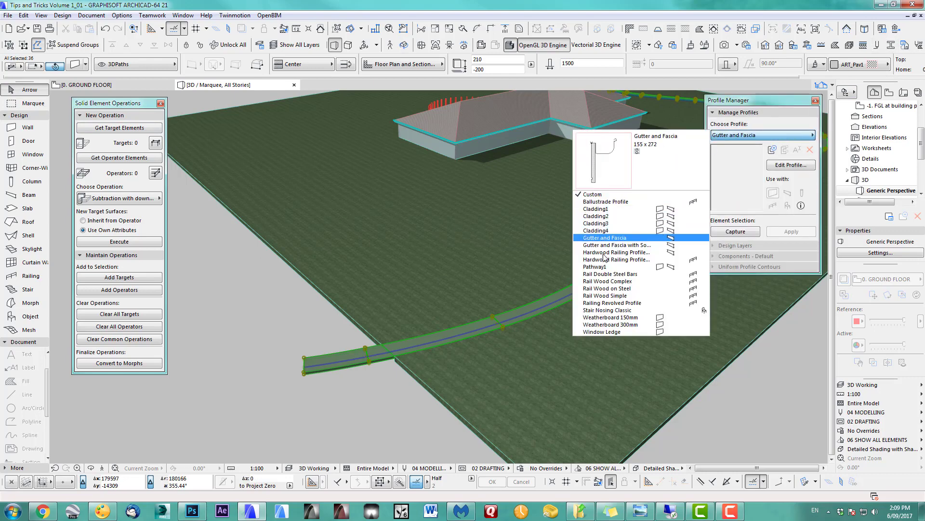
click(597, 266)
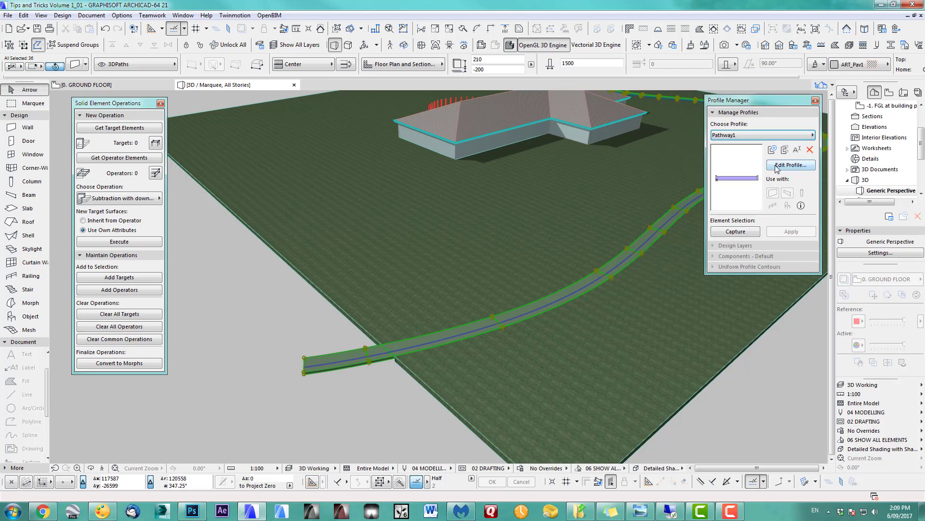
Open the Pathway1 profile for editing and examine its slab and kerb cross-section.
click(790, 164)
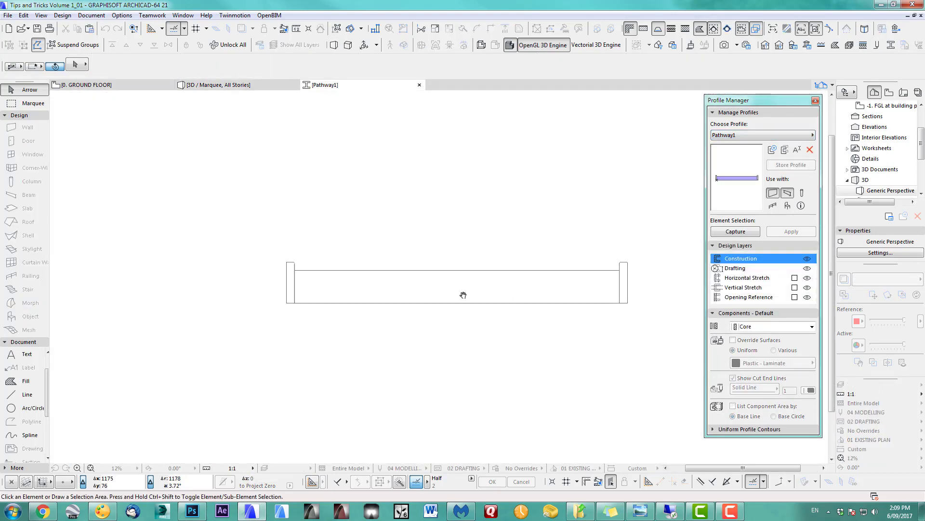
middle_drag(464, 294, 411, 288)
scroll(238, 265, up, 5)
scroll(274, 282, down, 2)
middle_drag(274, 282, 249, 277)
scroll(507, 277, down, 3)
scroll(588, 289, up, 1)
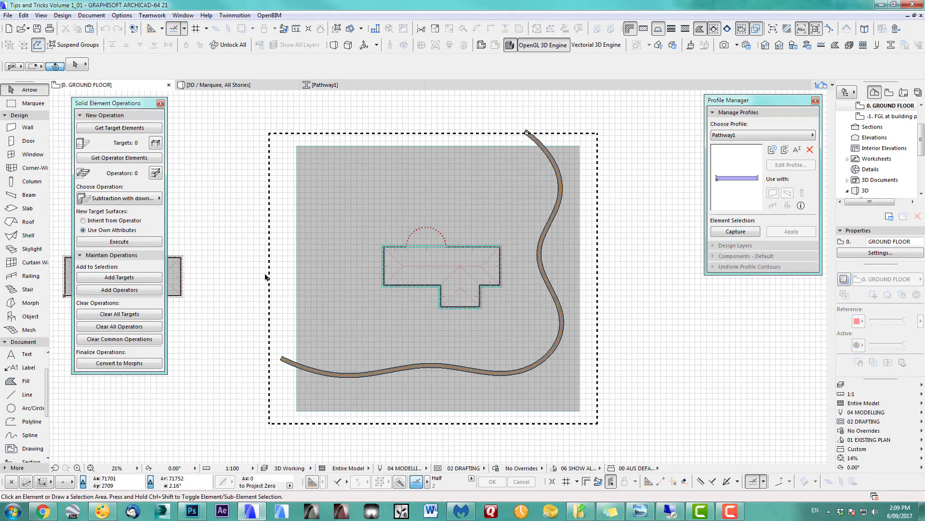
Return to the 3D view and change the selected path walls to a complex profile using Pathway1.
key(F3)
middle_drag(464, 311, 408, 291)
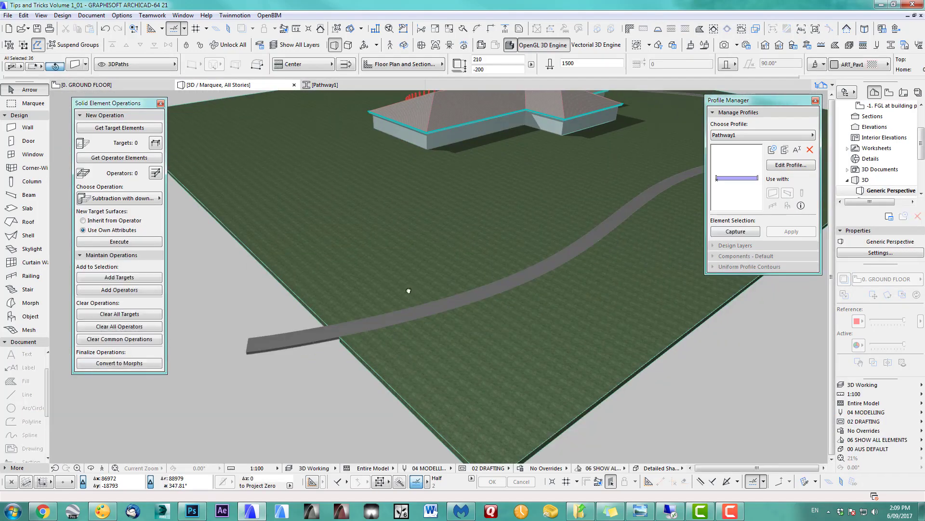
click(75, 65)
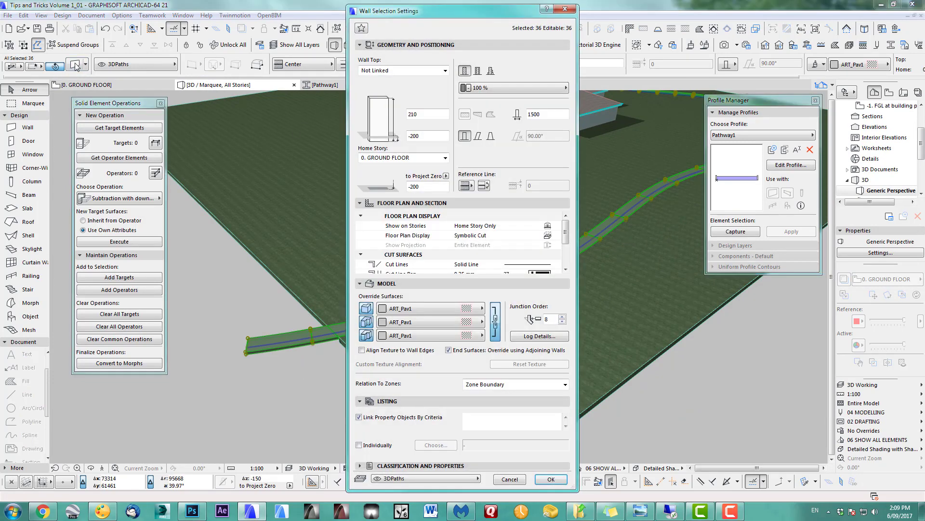
click(491, 71)
click(494, 86)
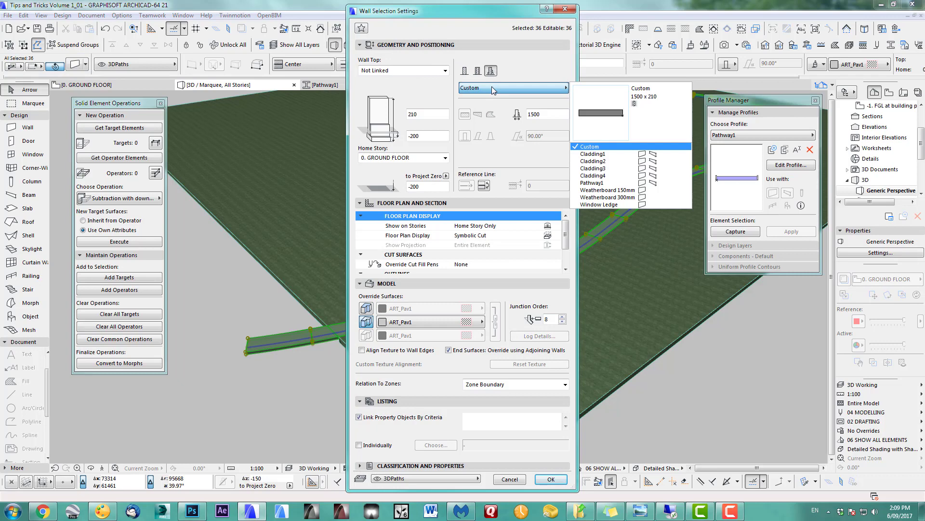
click(599, 183)
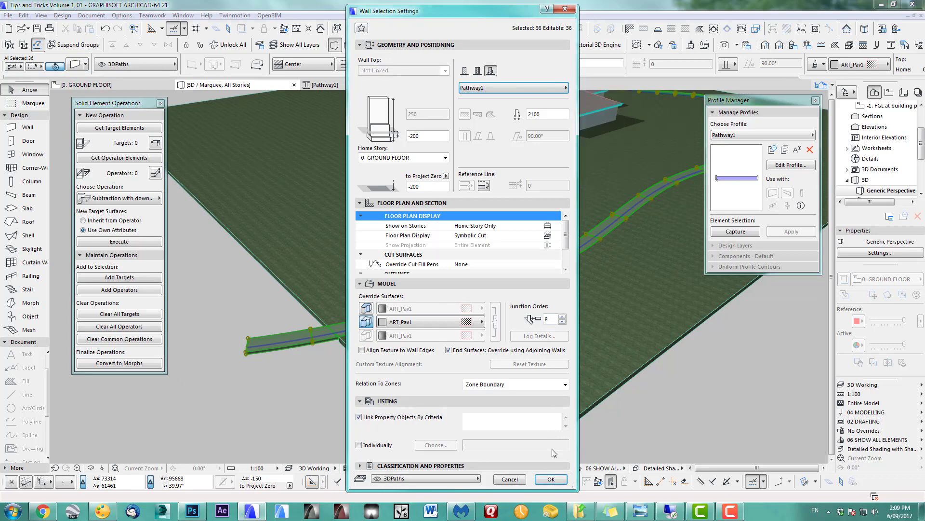
click(551, 479)
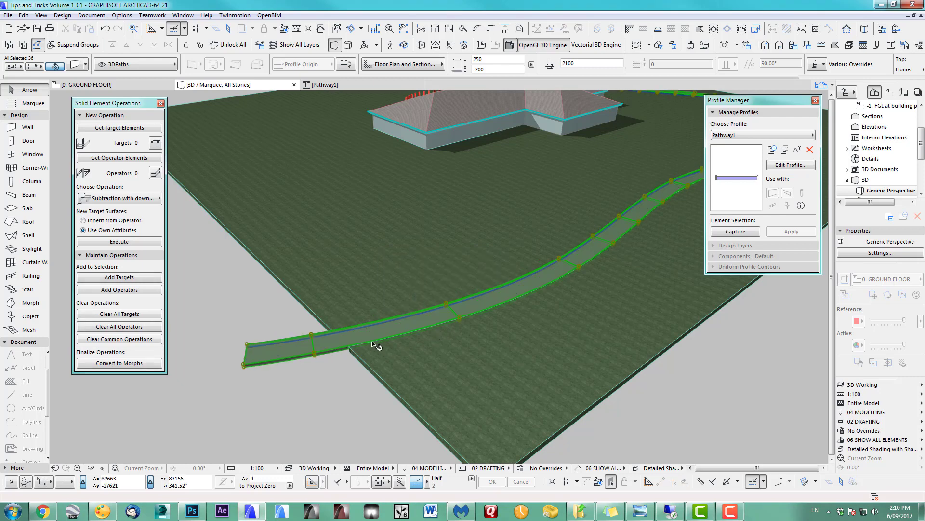
Edit the Pathway1 profile, moving all its fills so their bottom midpoint sits on the origin, and store the profile.
scroll(379, 345, up, 5)
shift+middle_drag(345, 314, 384, 276)
shift+middle_drag(292, 289, 607, 283)
scroll(425, 323, up, 5)
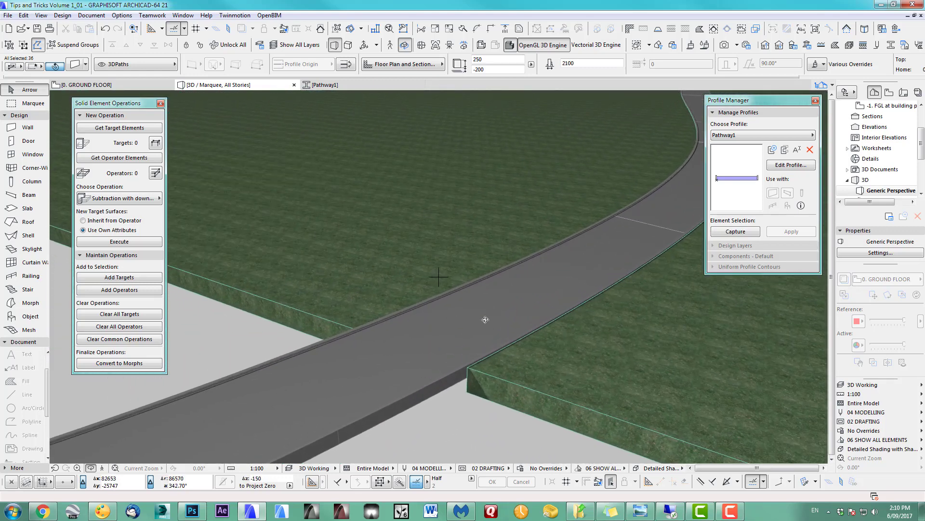
click(796, 167)
drag(190, 246, 650, 344)
click(649, 344)
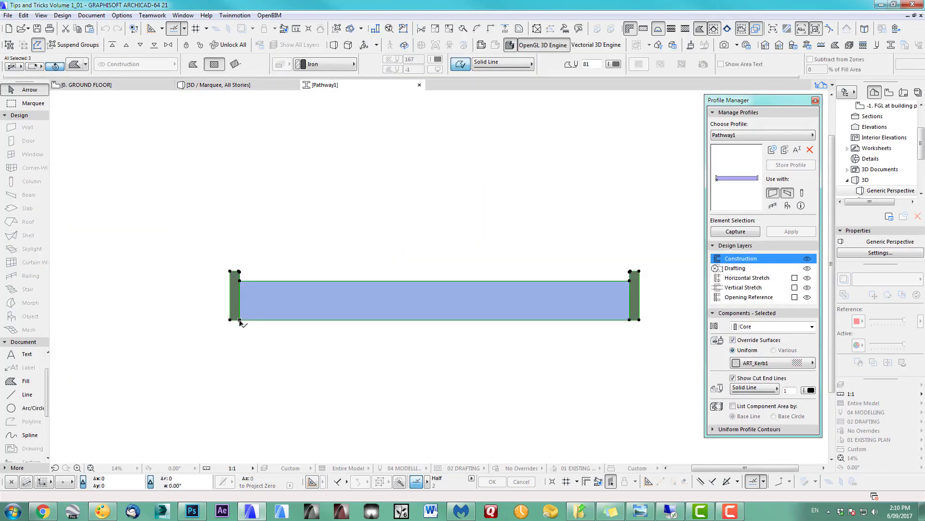
key(ctrl+d)
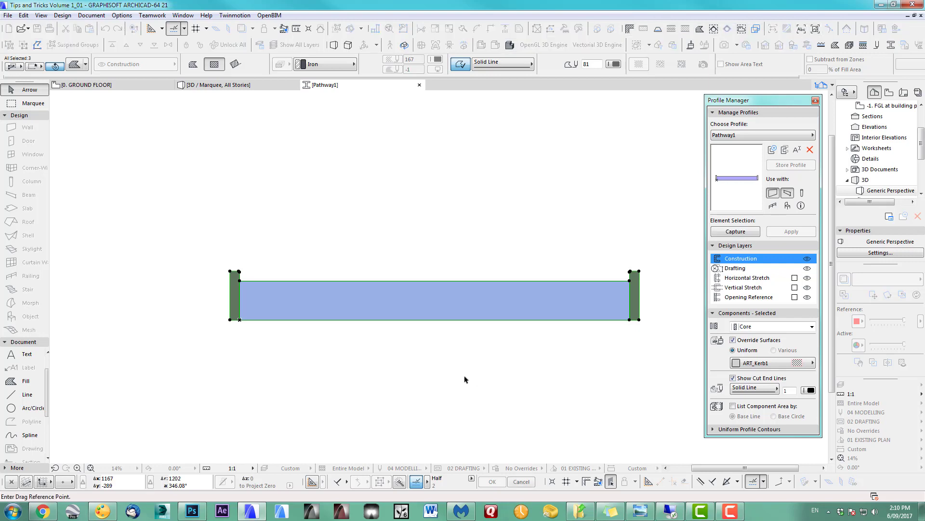
click(435, 320)
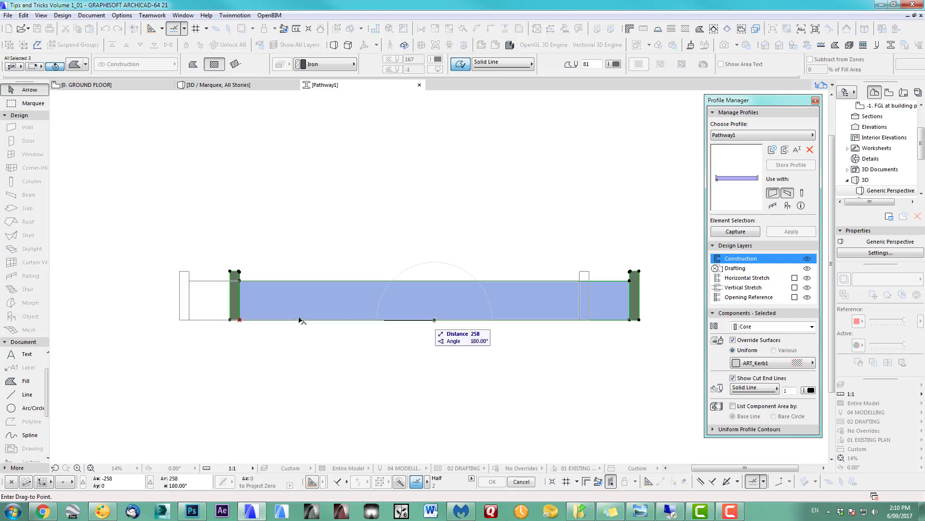
click(240, 319)
key(Escape)
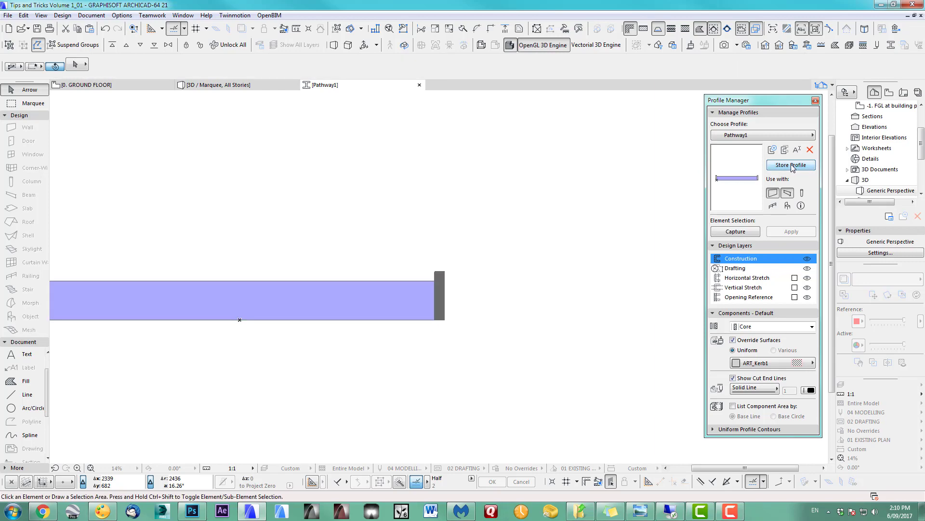
click(606, 176)
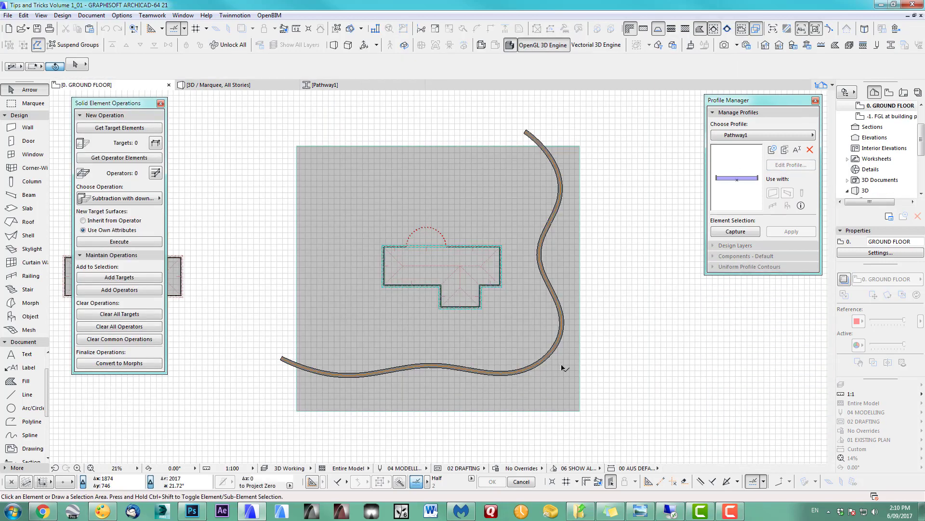
Return to the 3D view and examine the kerbed path across the grass slab, up close and from above.
key(shift+F3)
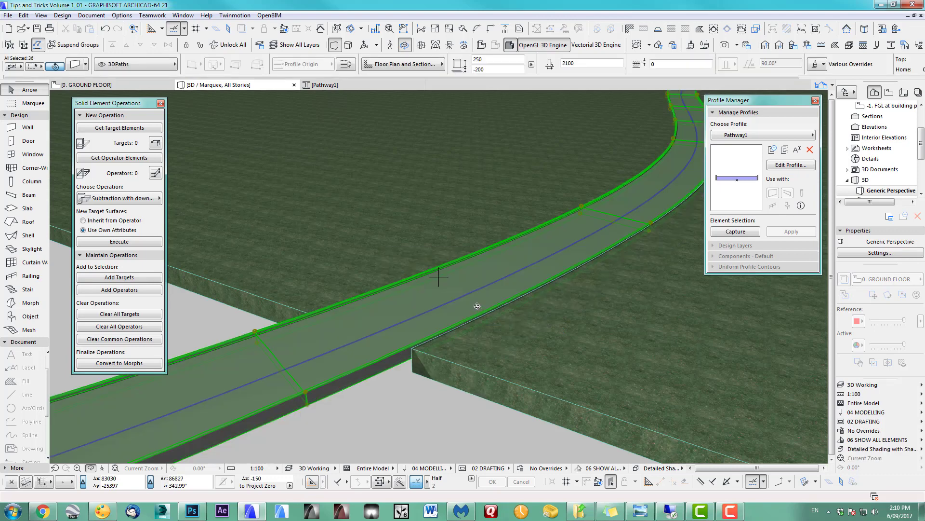
scroll(475, 308, down, 4)
middle_drag(464, 326, 441, 209)
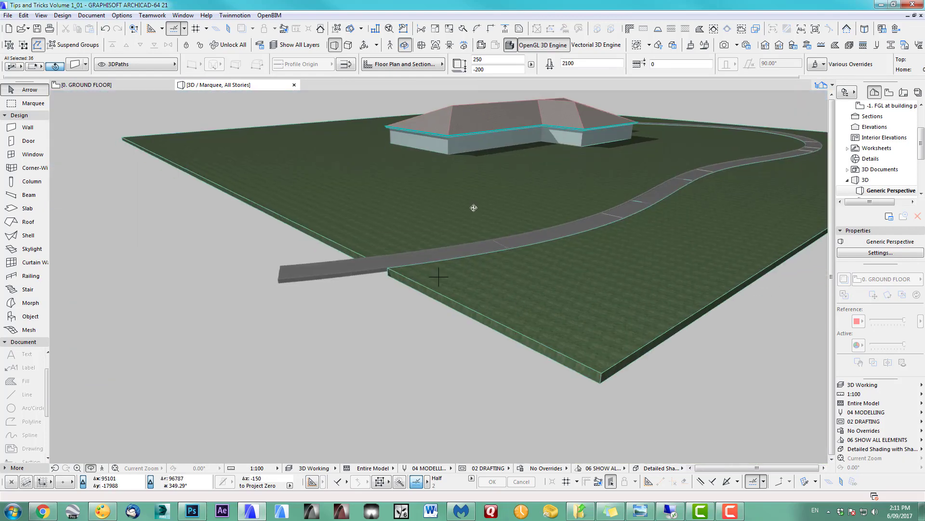
shift+middle_drag(474, 208, 551, 316)
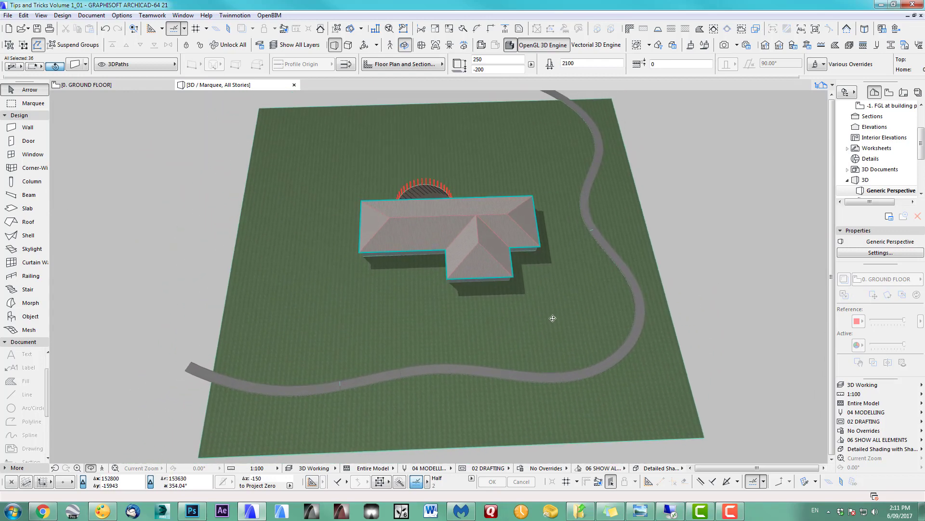